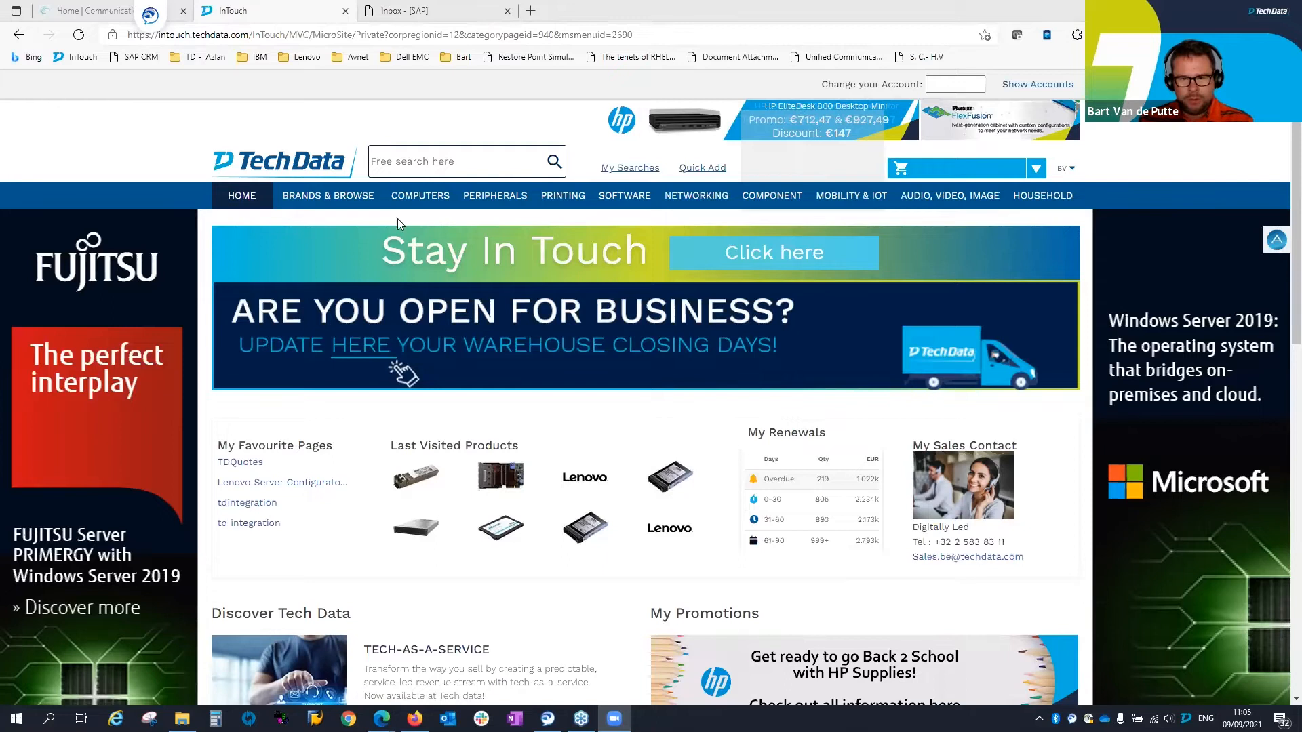
Open the Lenovo Server Configurator from the favourite pages on the InTouch home page
mouse_move(439, 206)
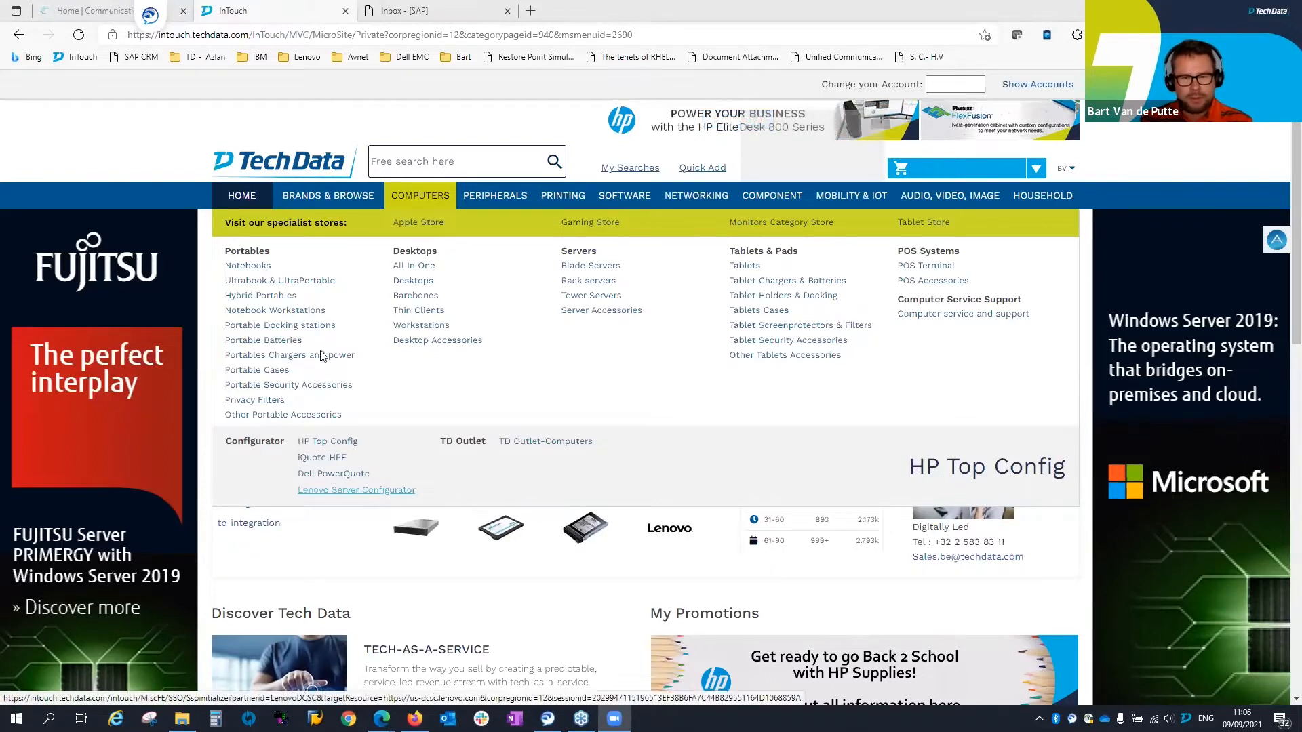
mouse_move(225, 195)
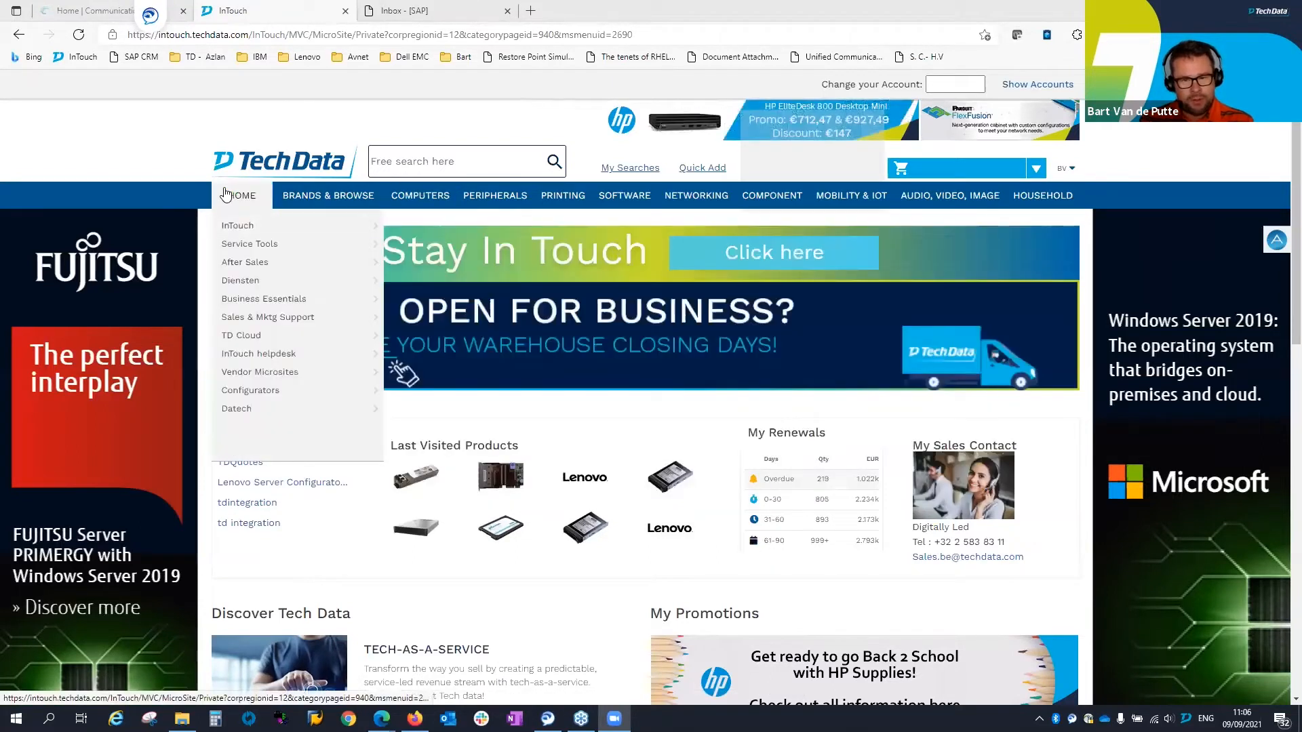
mouse_move(243, 393)
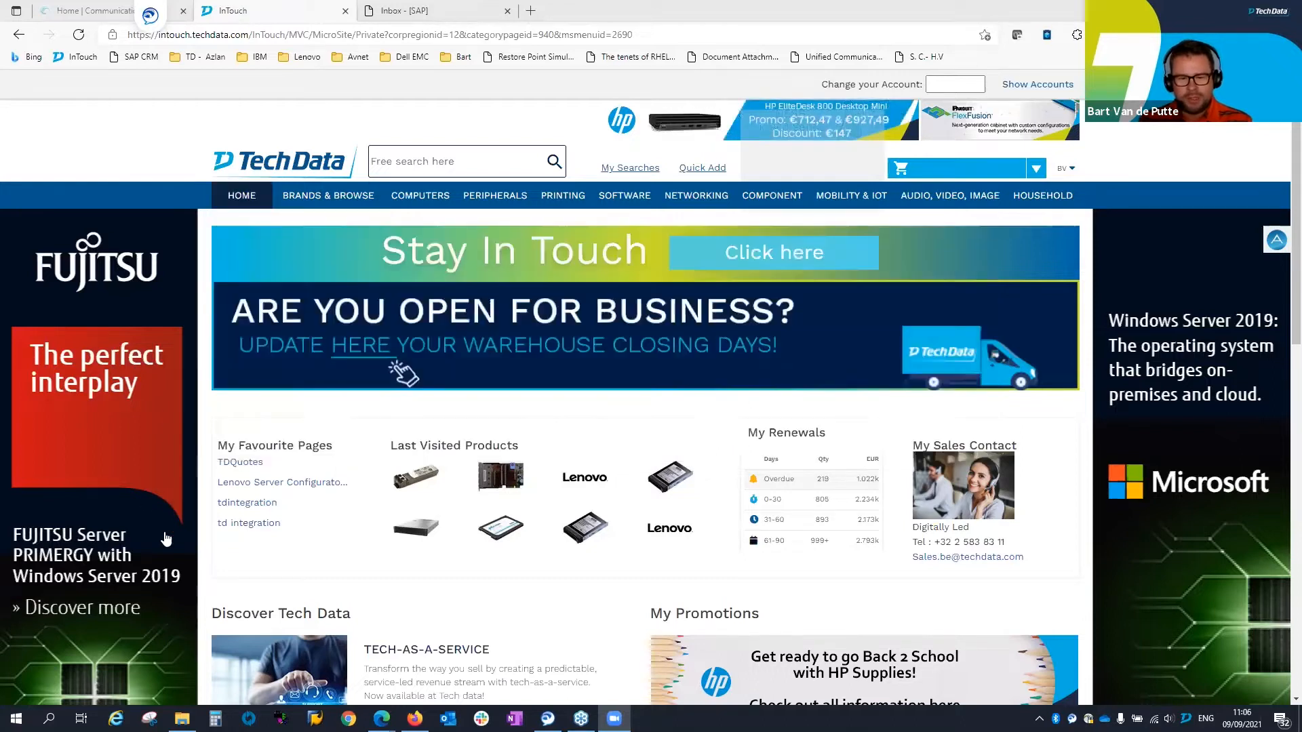
click(287, 488)
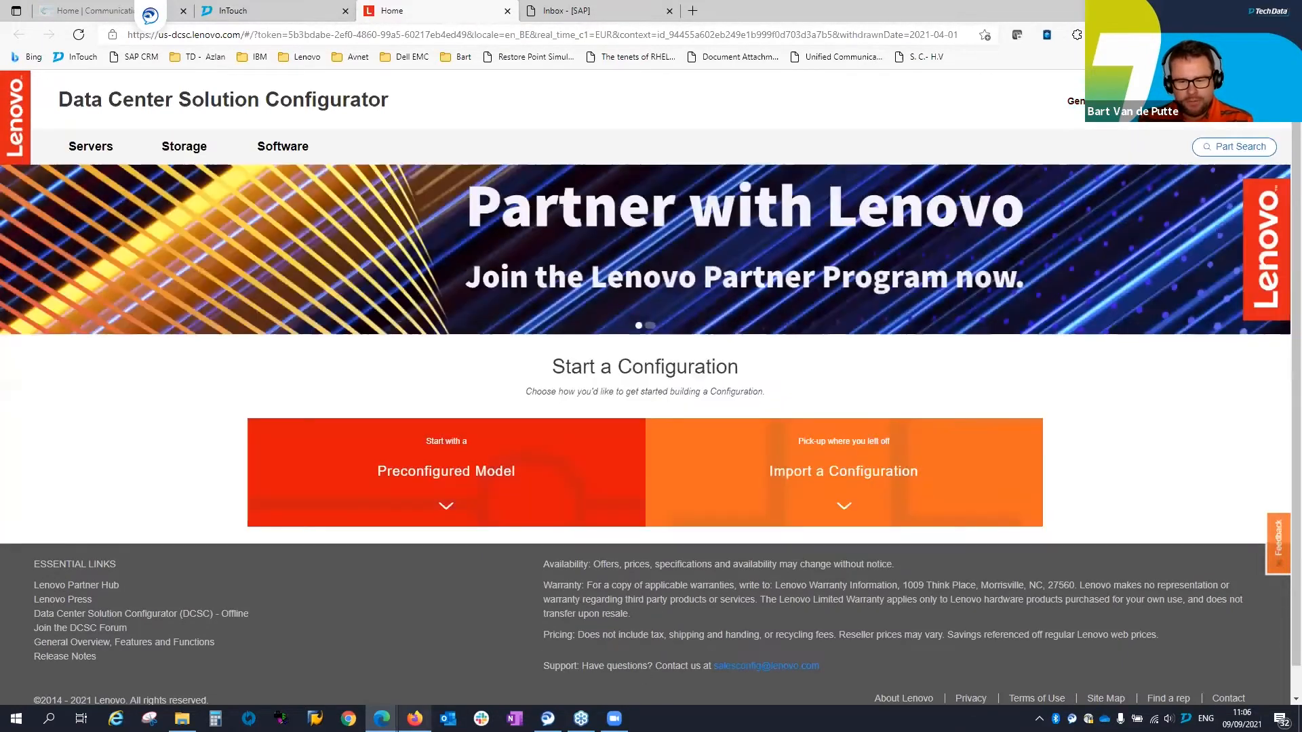
View the fuller Data Center Solution Configurator home page open in Firefox and return to the Edge window
click(415, 675)
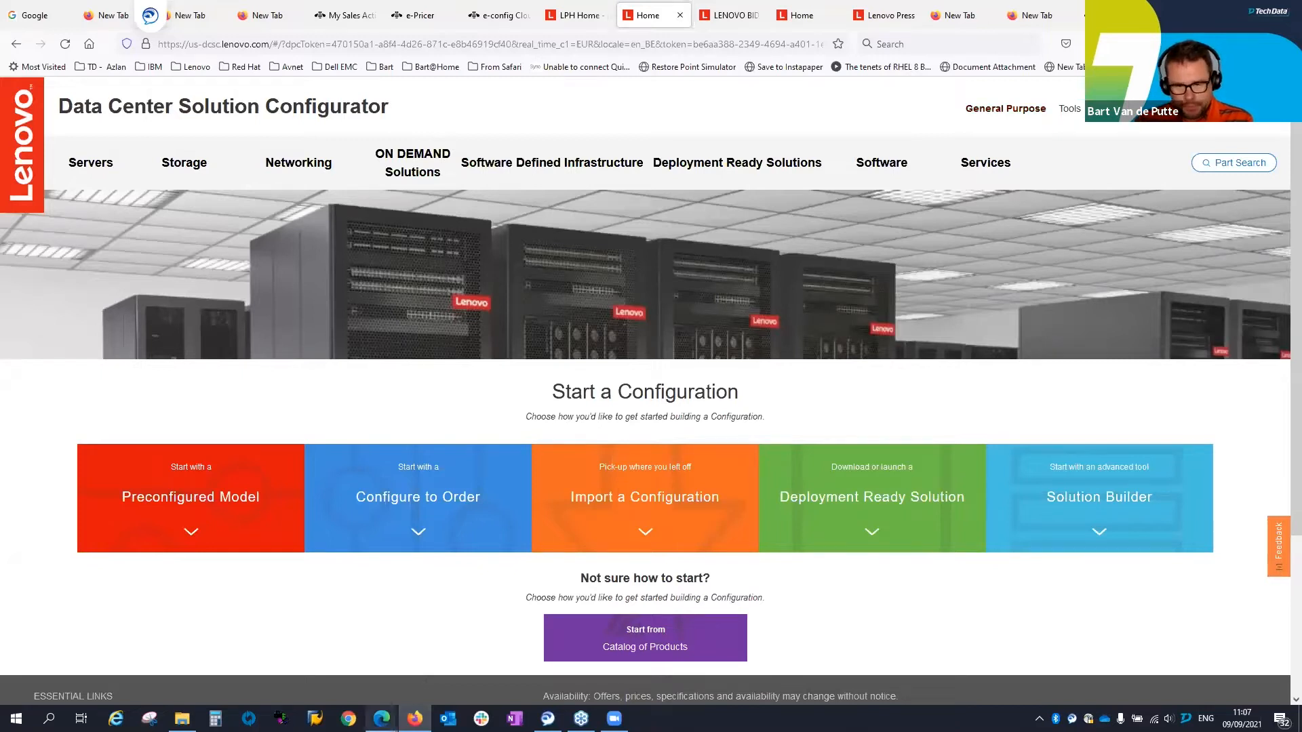
mouse_move(382, 717)
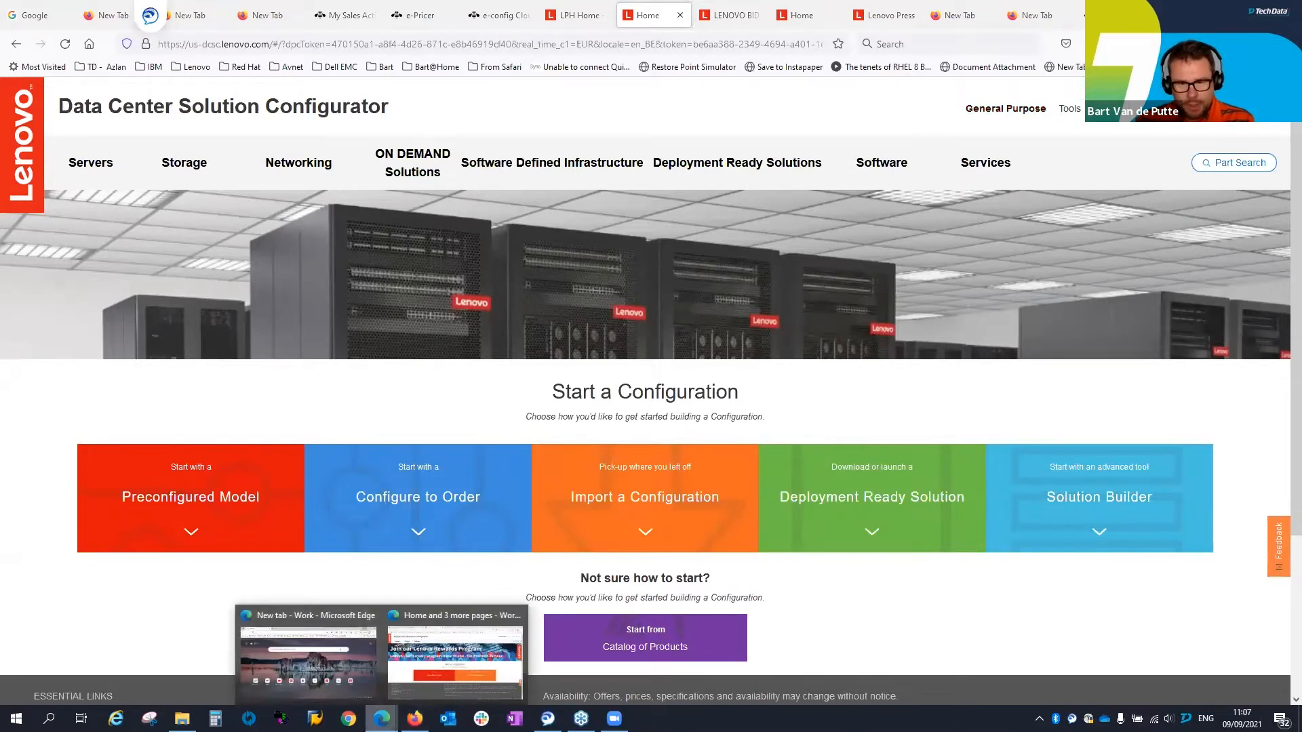
click(380, 620)
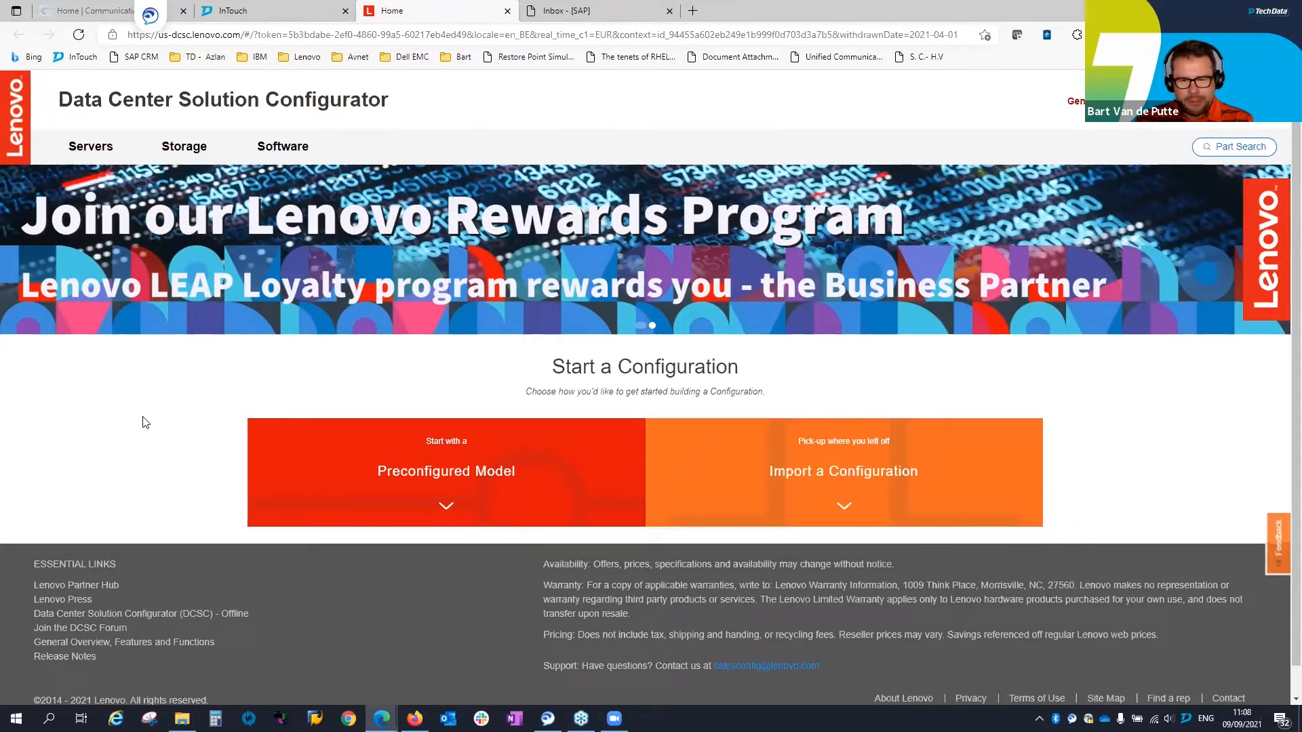
View the Import a Configuration and Preconfigured Model options for starting a configuration
click(766, 456)
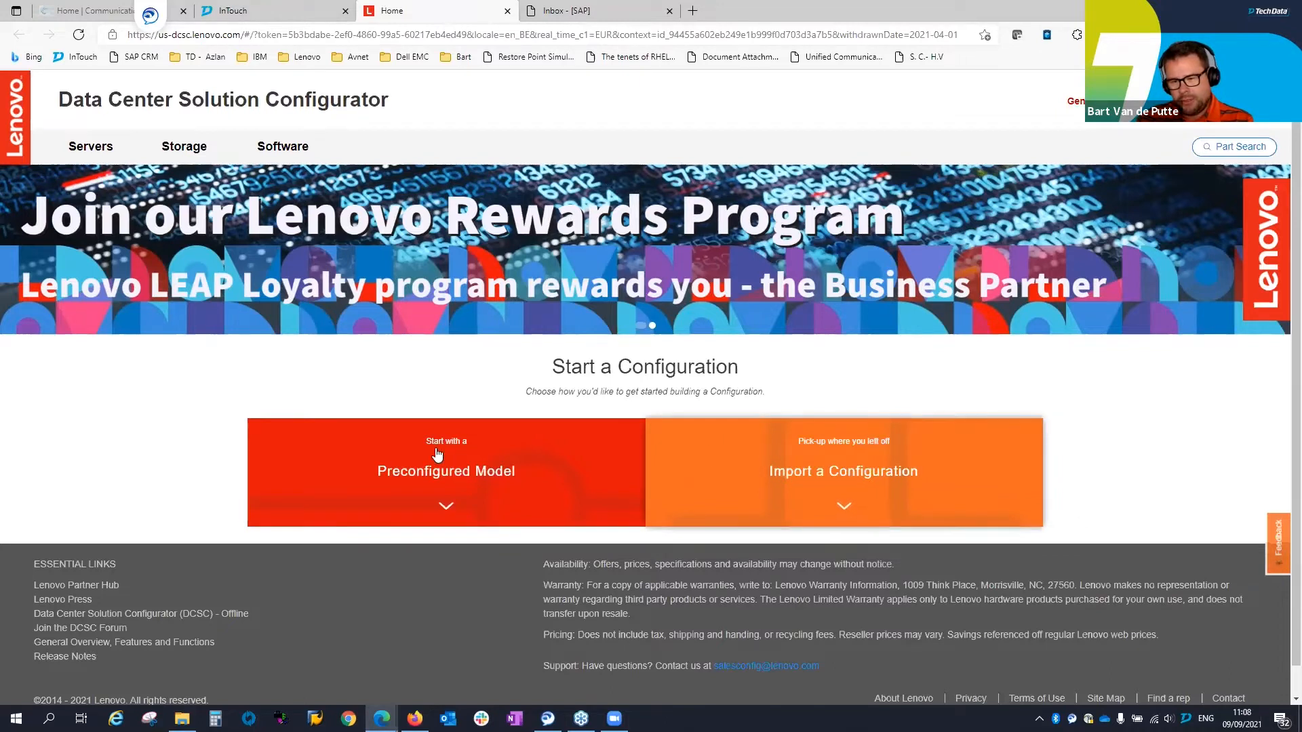
scroll(1104, 349, up, 3)
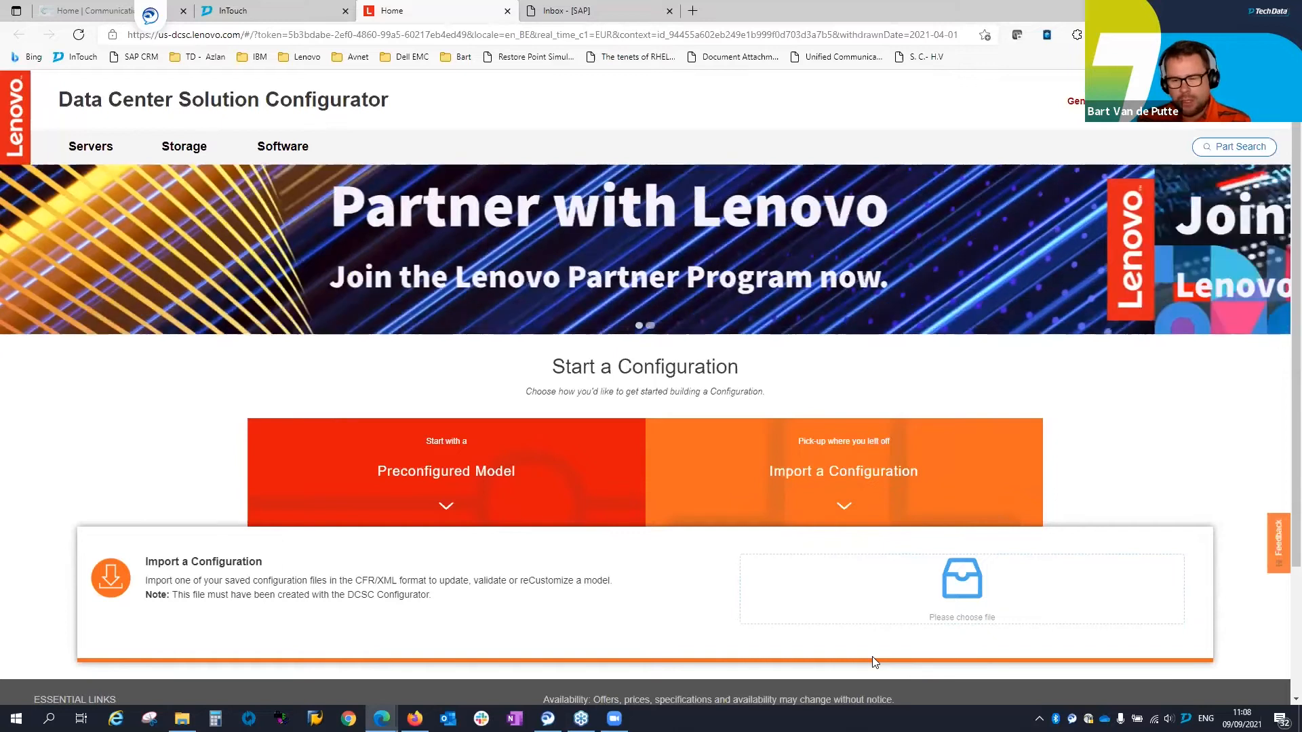
click(328, 461)
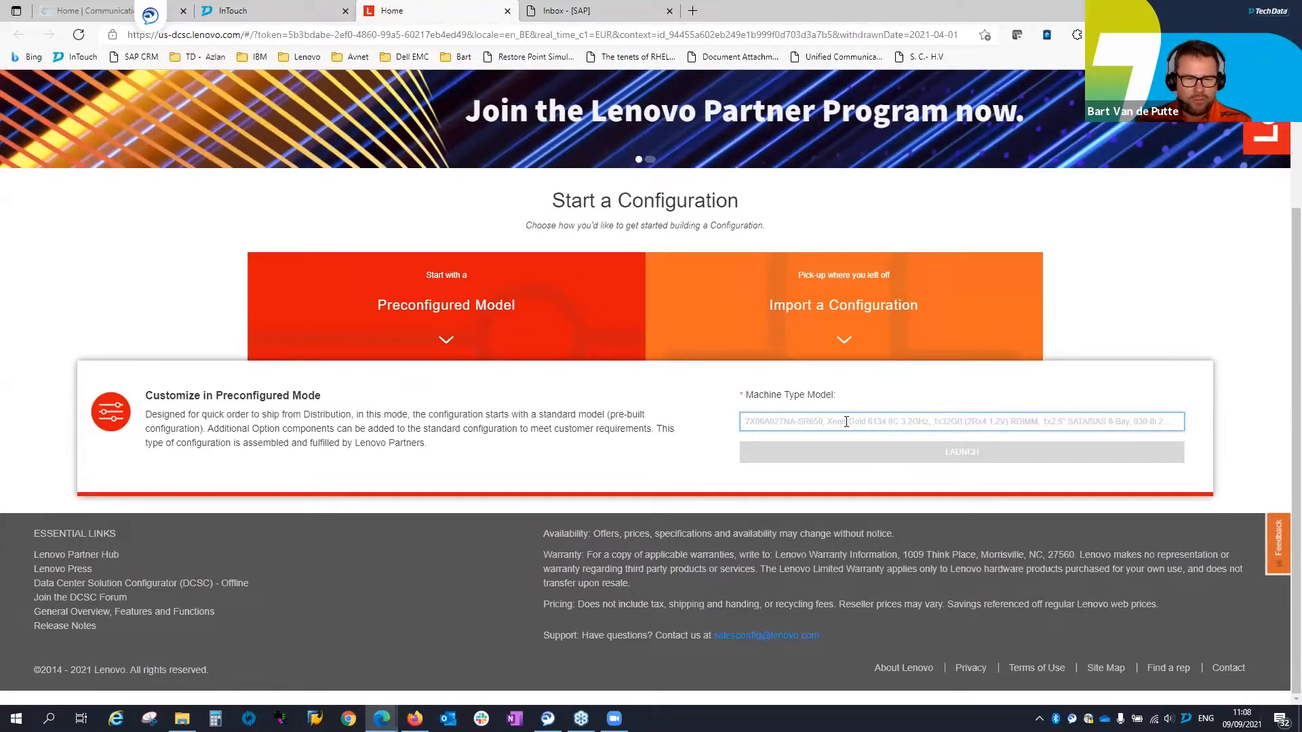
scroll(611, 400, up, 3)
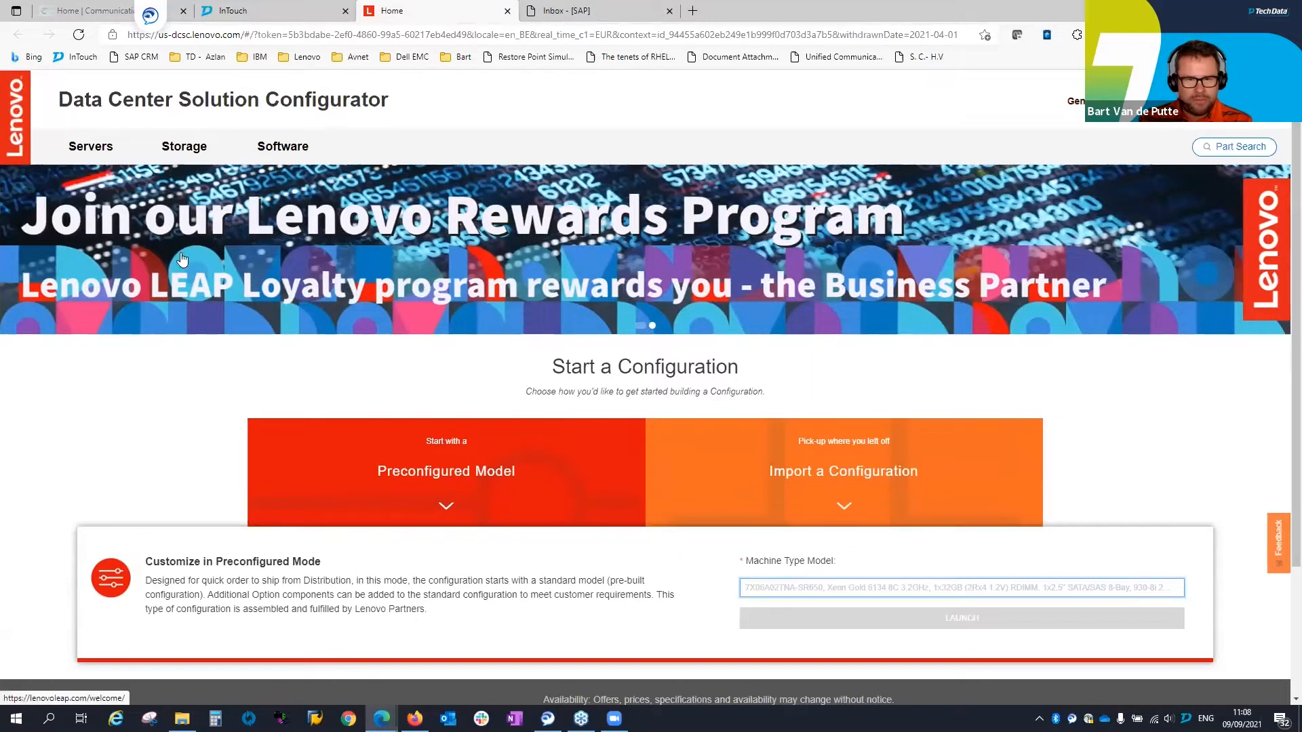
Look through the server models and the Servers category page, and return to the configurator's home page
mouse_move(122, 156)
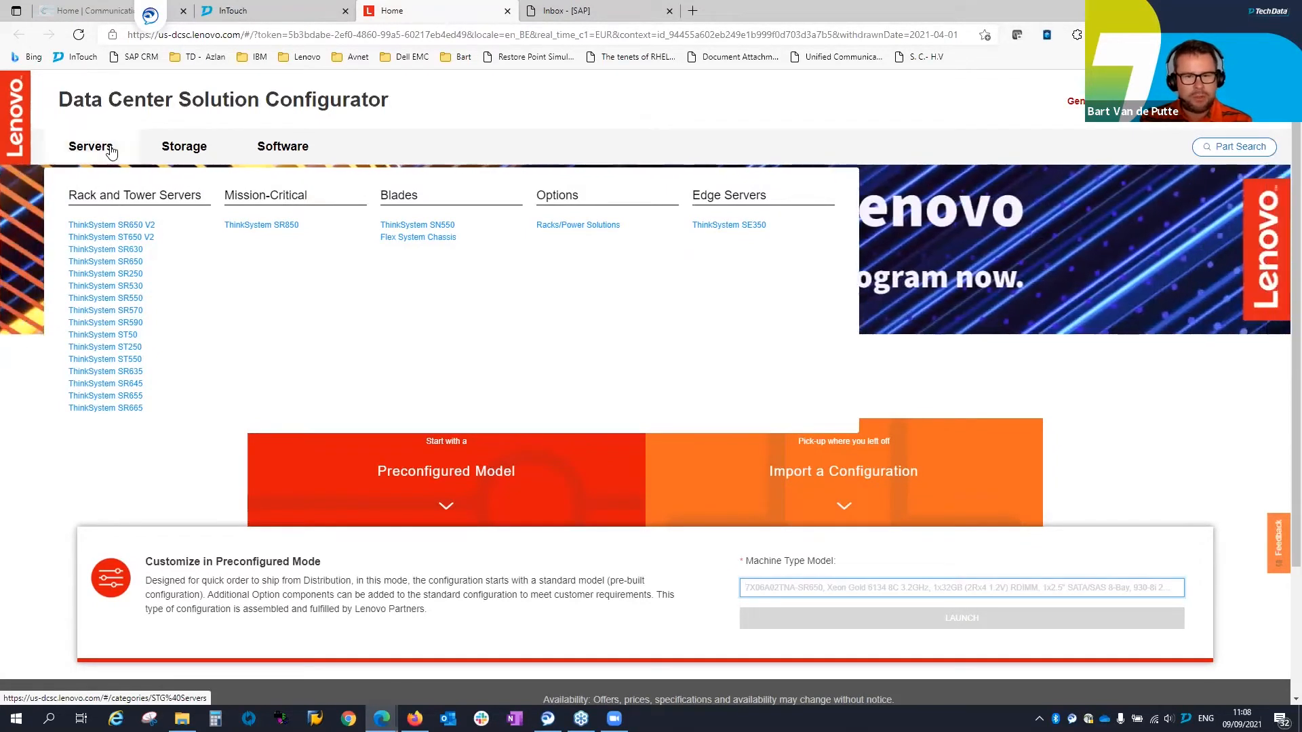
click(111, 150)
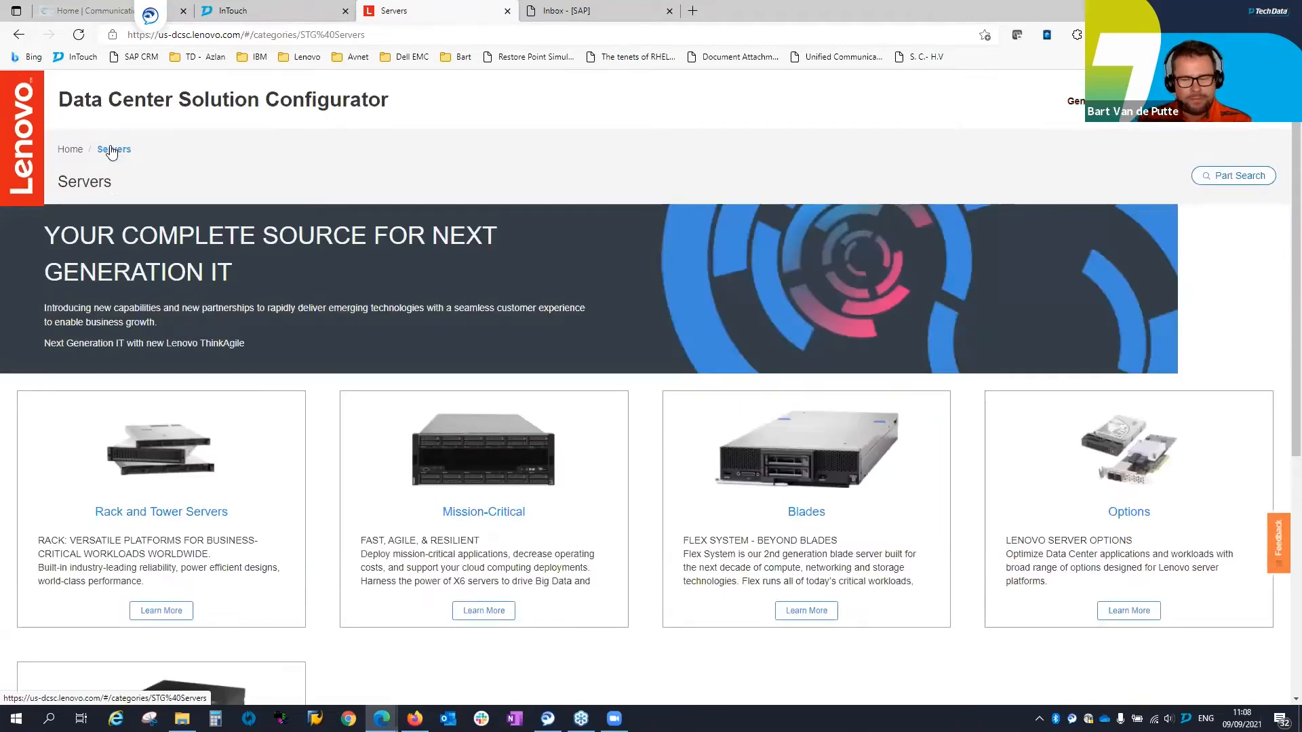
scroll(115, 335, down, 1)
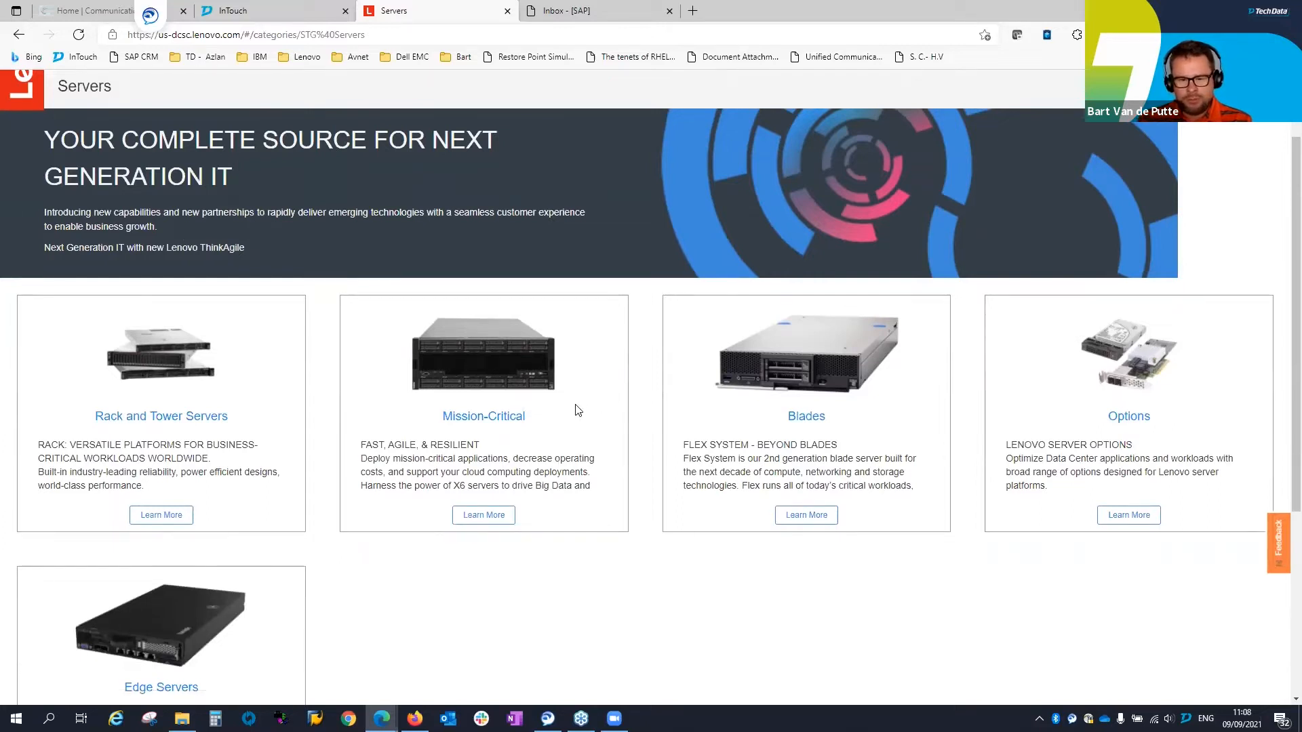
scroll(586, 410, up, 1)
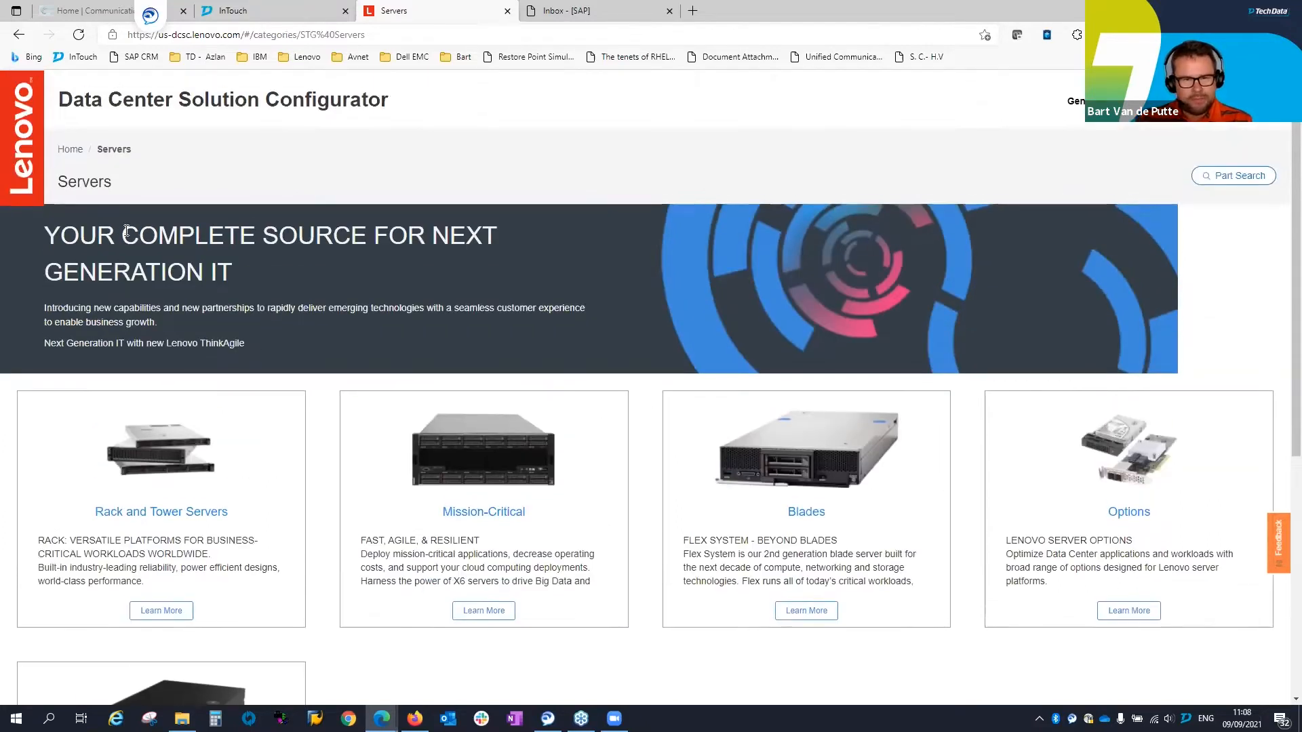
click(74, 154)
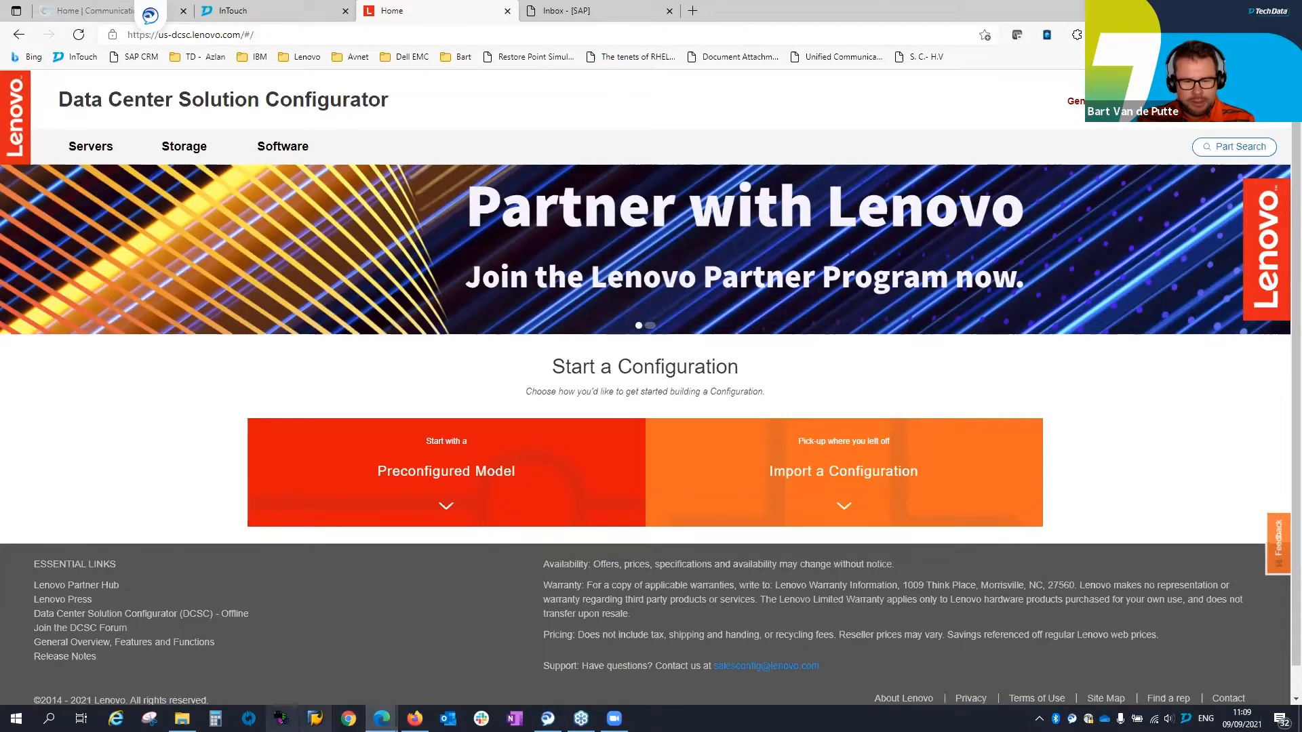
Open the Desktop folder in File Explorer
click(16, 718)
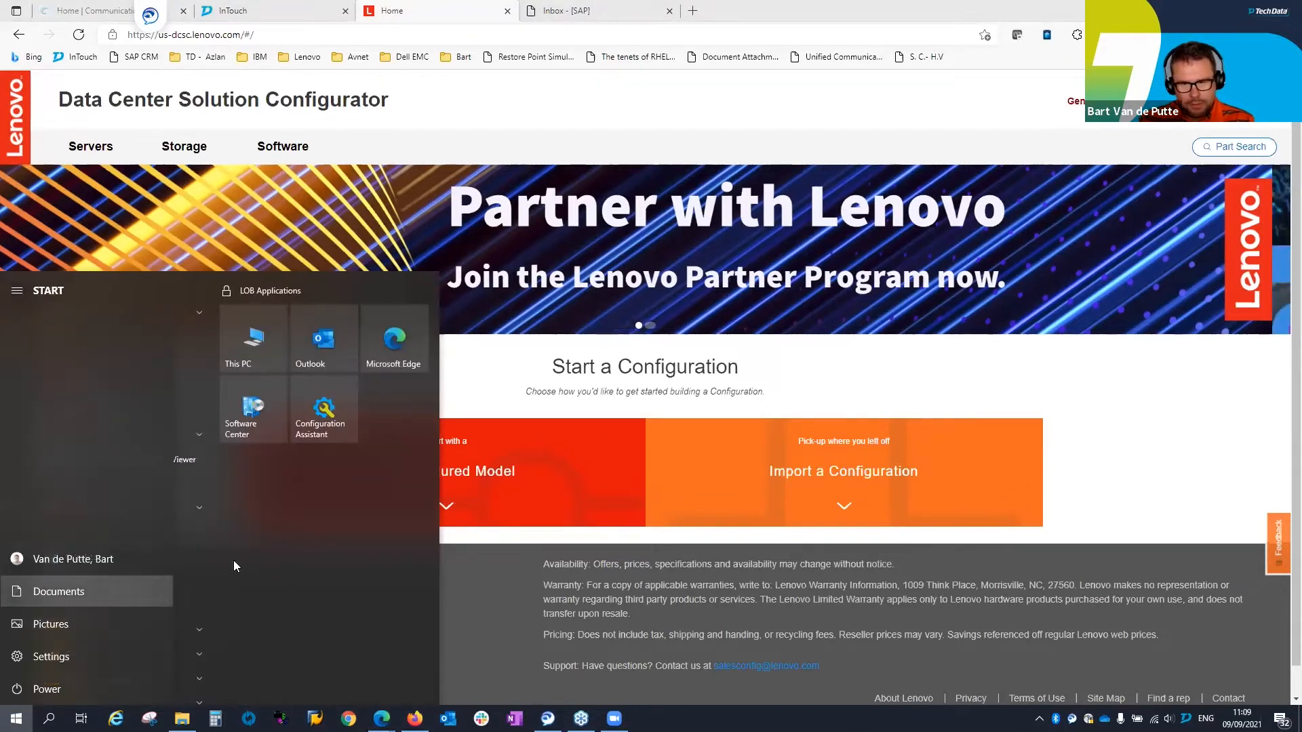
click(48, 592)
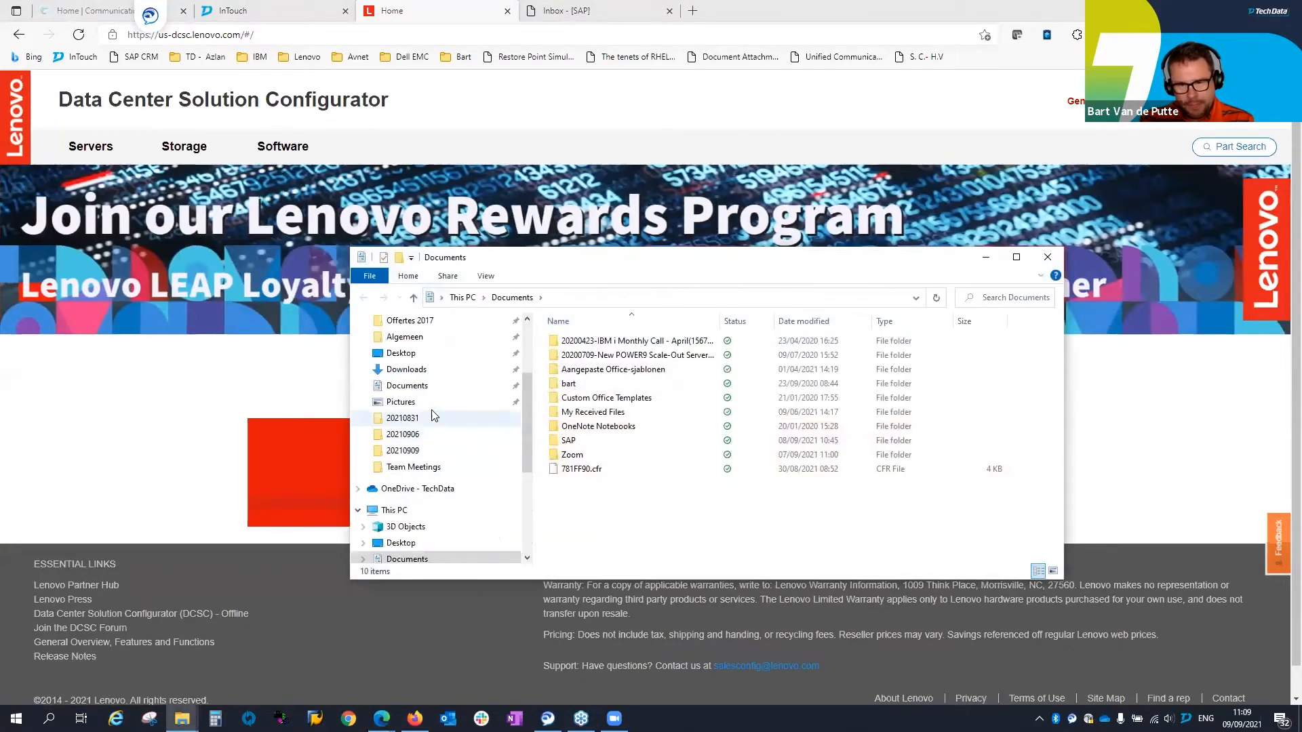
click(418, 528)
click(400, 544)
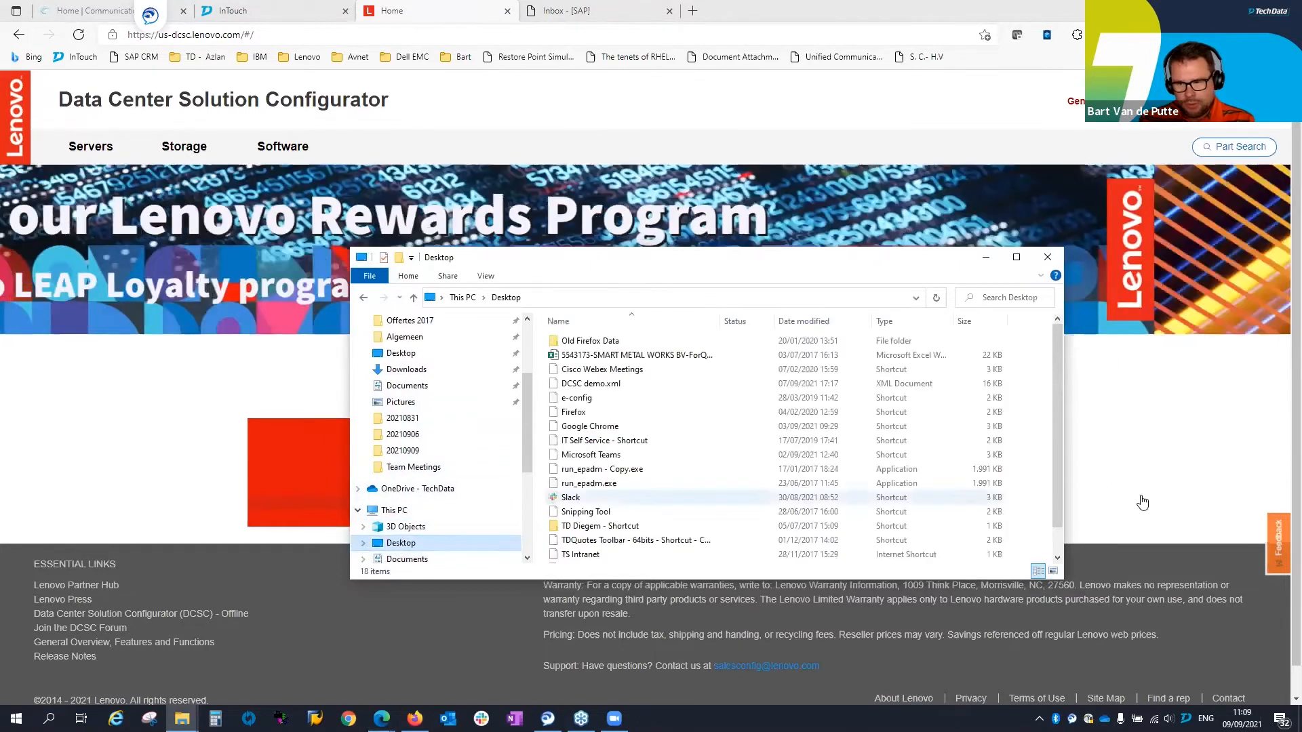
Expand Import a Configuration in the configurator and open its file chooser, leaving it without choosing a file
click(1150, 495)
scroll(1150, 494, down, 1)
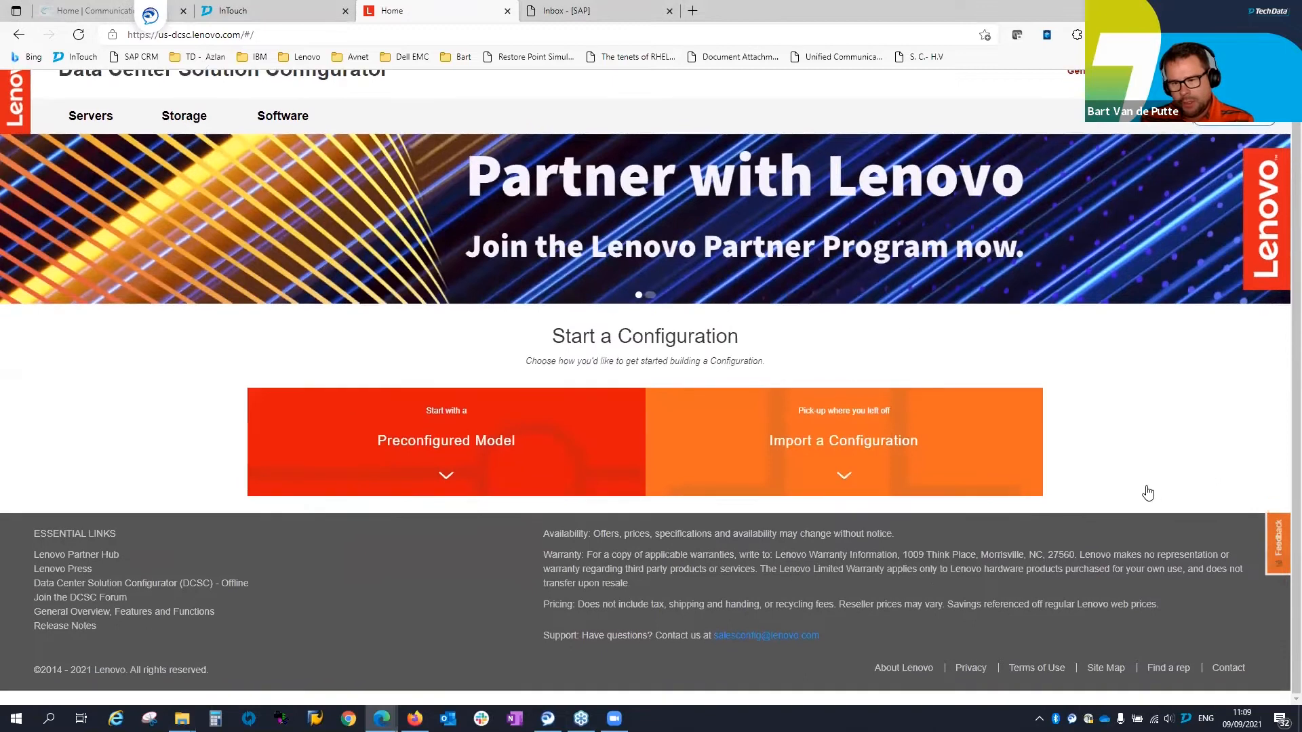
click(902, 479)
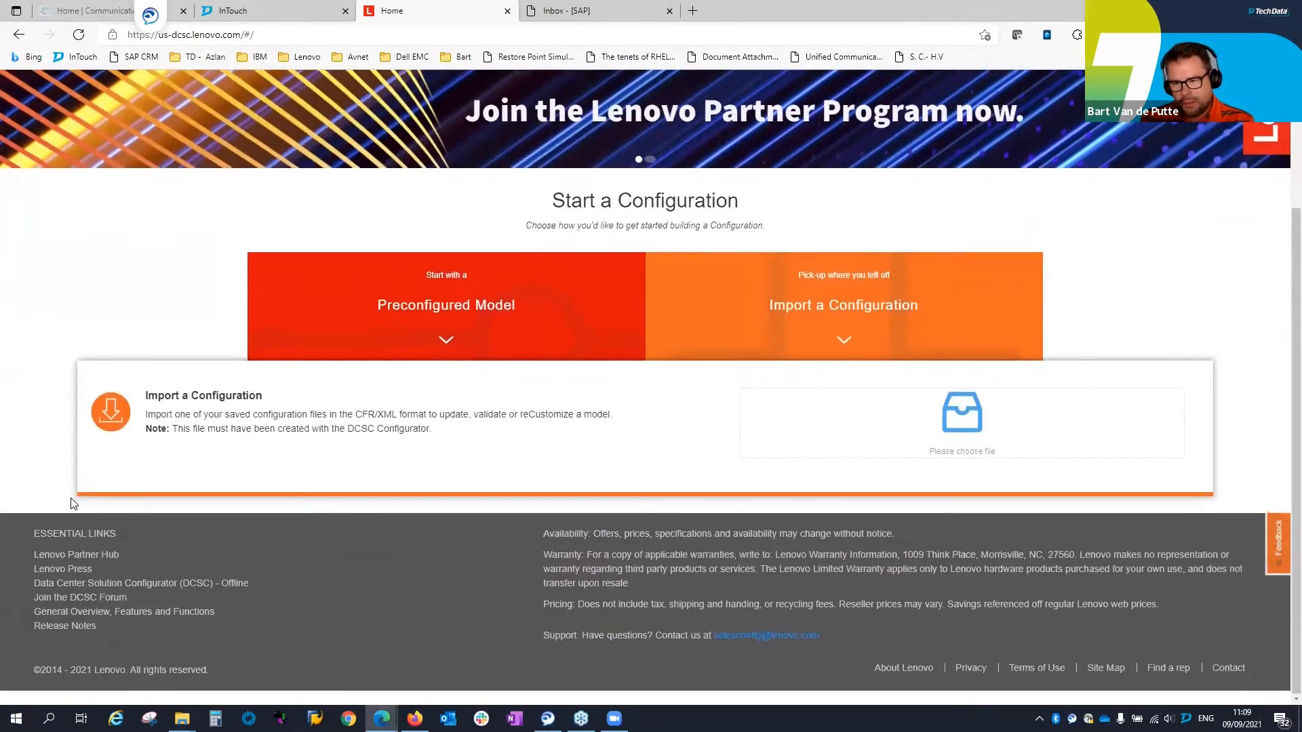
scroll(71, 502, up, 1)
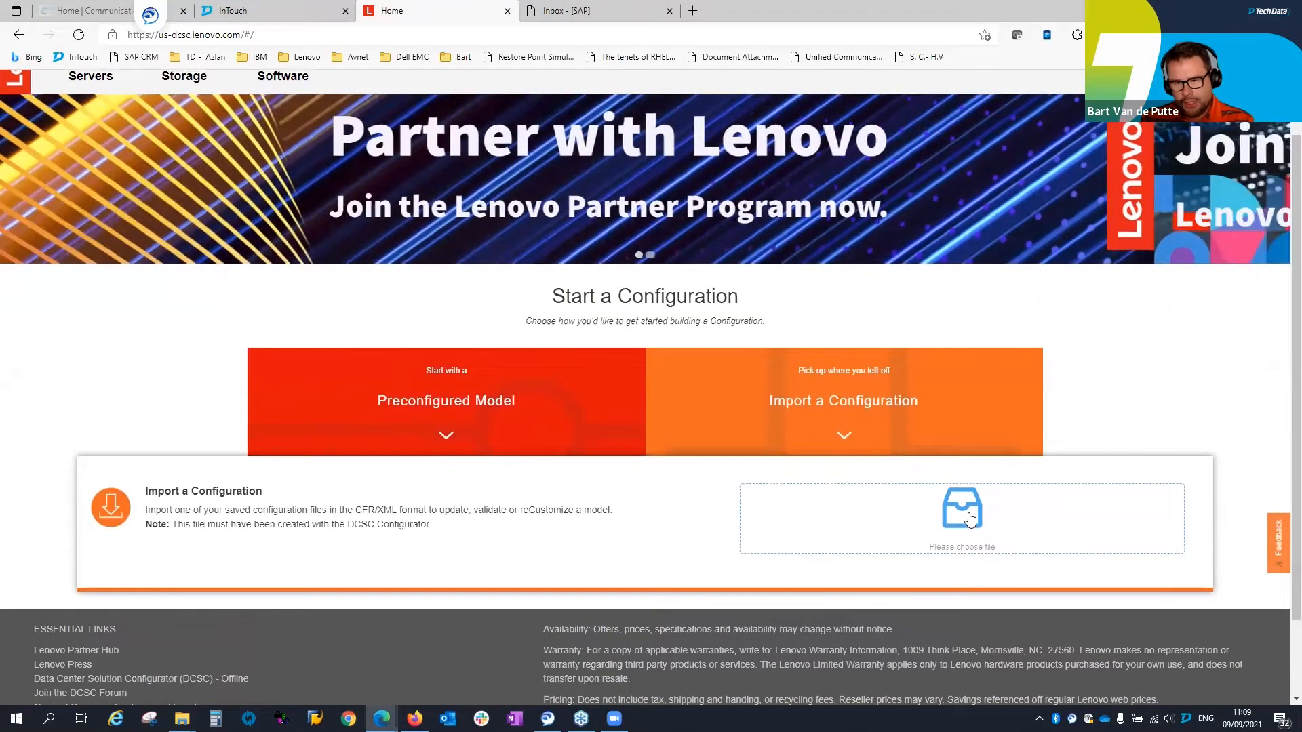
click(911, 526)
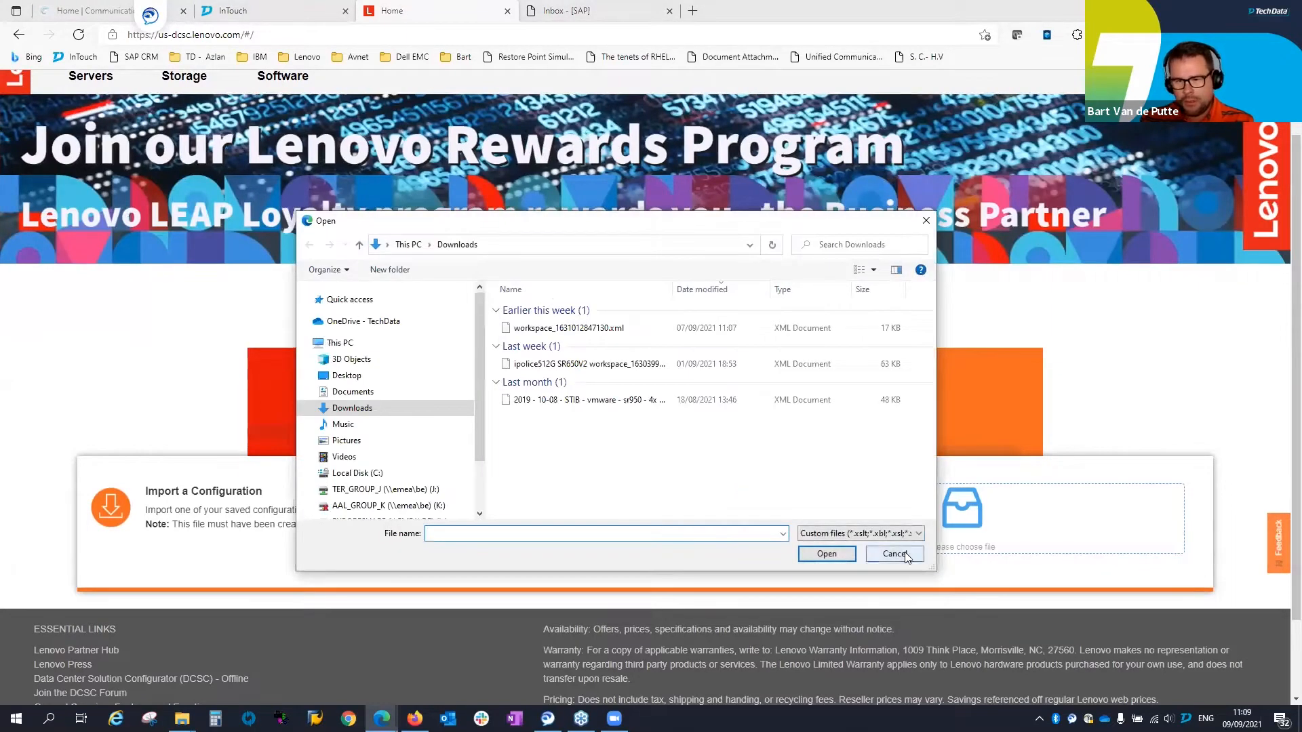
click(906, 555)
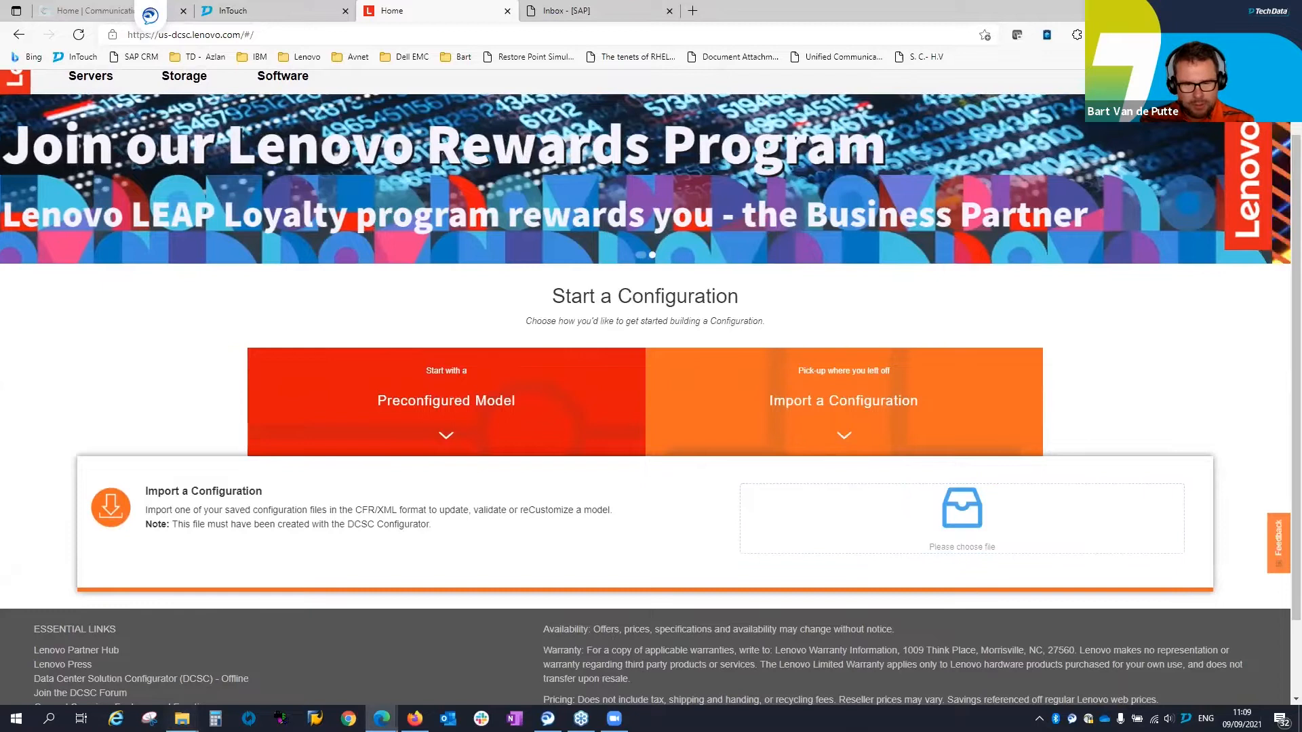
Import the configuration file DCSC demo.xml from the Desktop folder into the configurator
mouse_move(182, 719)
click(249, 671)
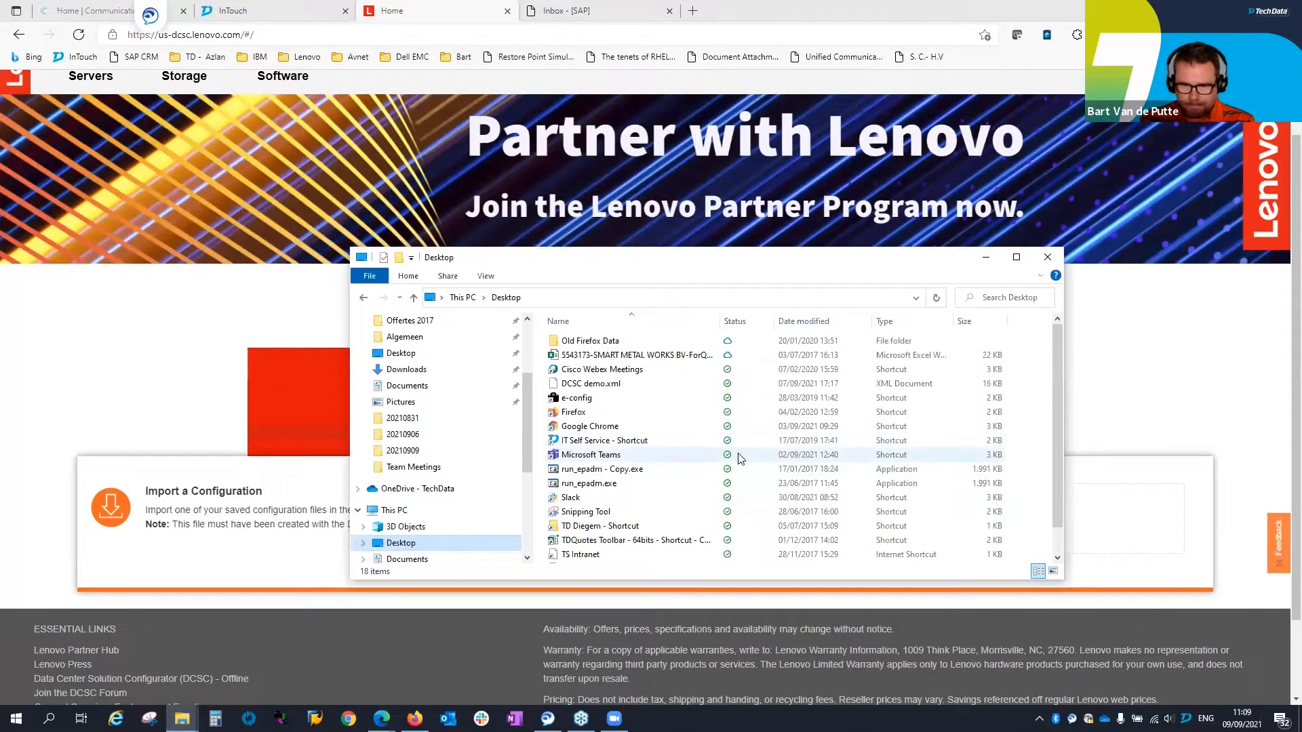
click(597, 384)
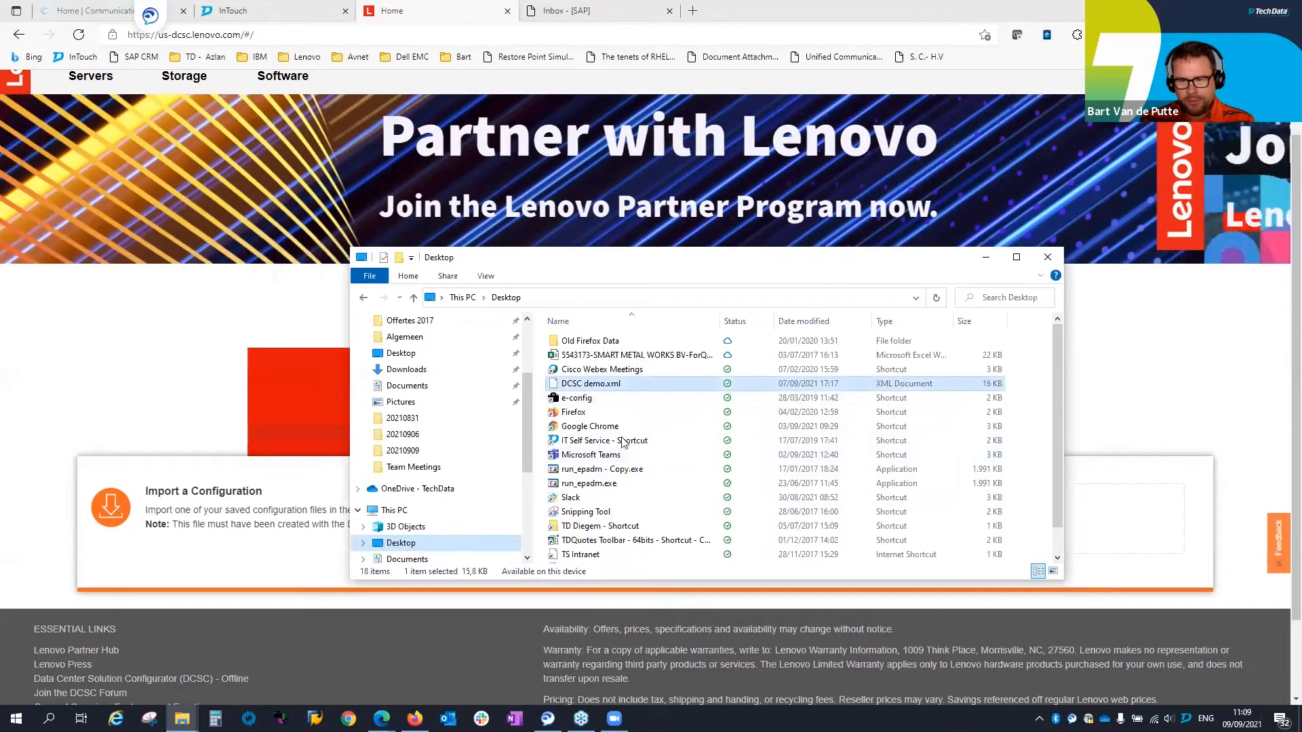
drag(590, 384, 1119, 520)
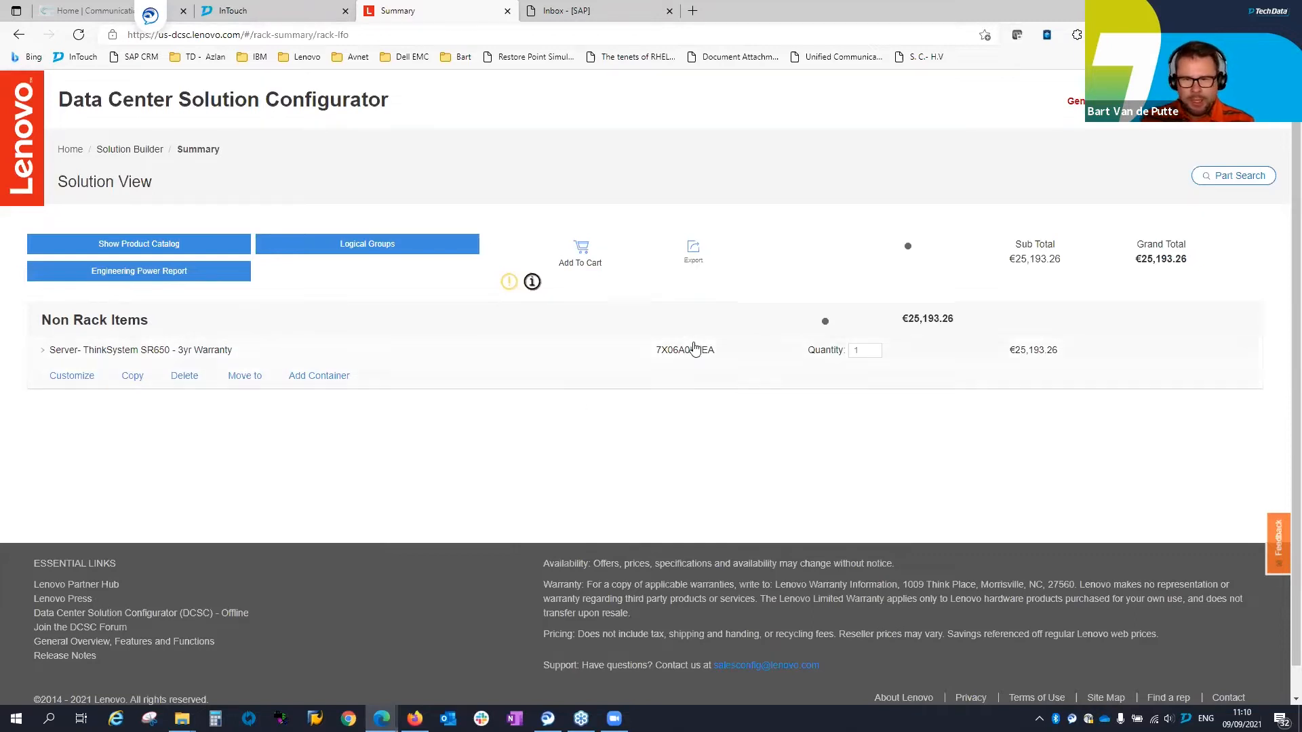
Copy the ThinkSystem SR650 part number 7X06A0K9EA and leave the configuration for the home page without saving
drag(713, 358, 657, 357)
key(ctrl+c)
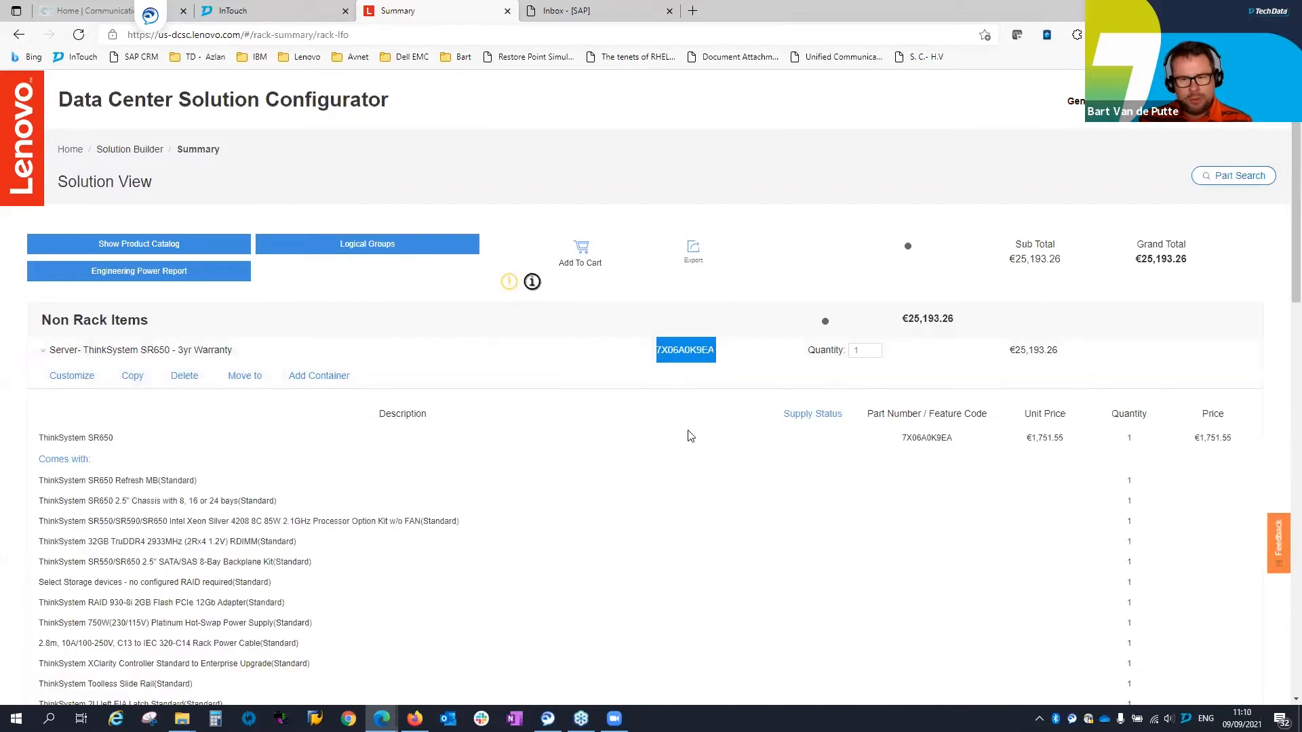
click(70, 150)
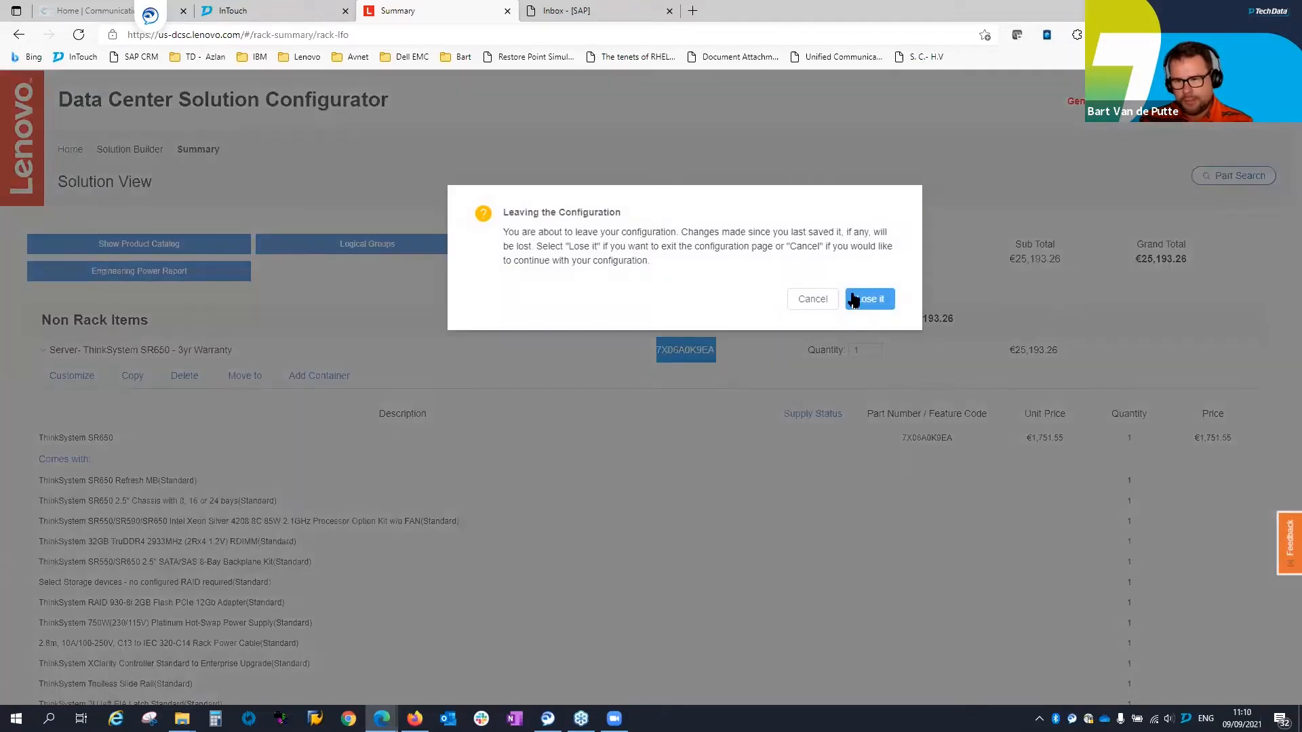
click(853, 299)
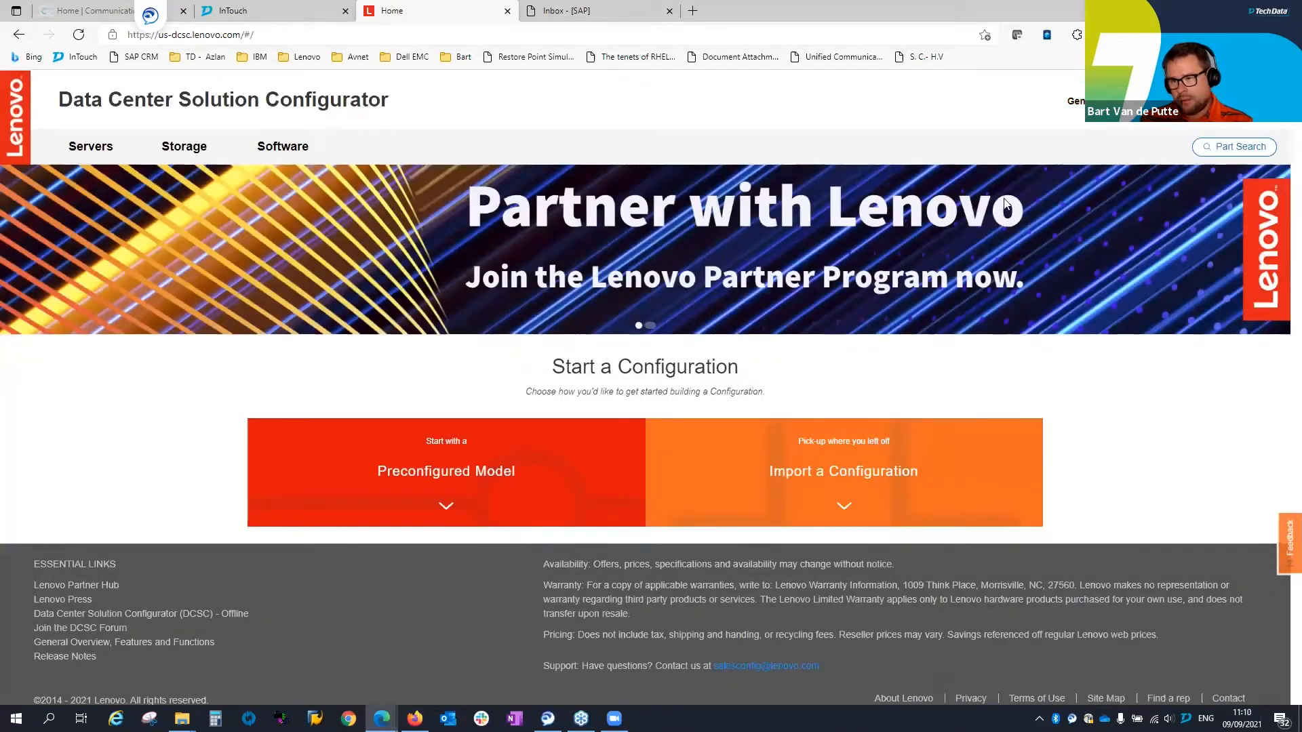
Search for part number 7X06A0K9EA in Part Search, check its supply status, and close the search without adding it
key(ctrl+v)
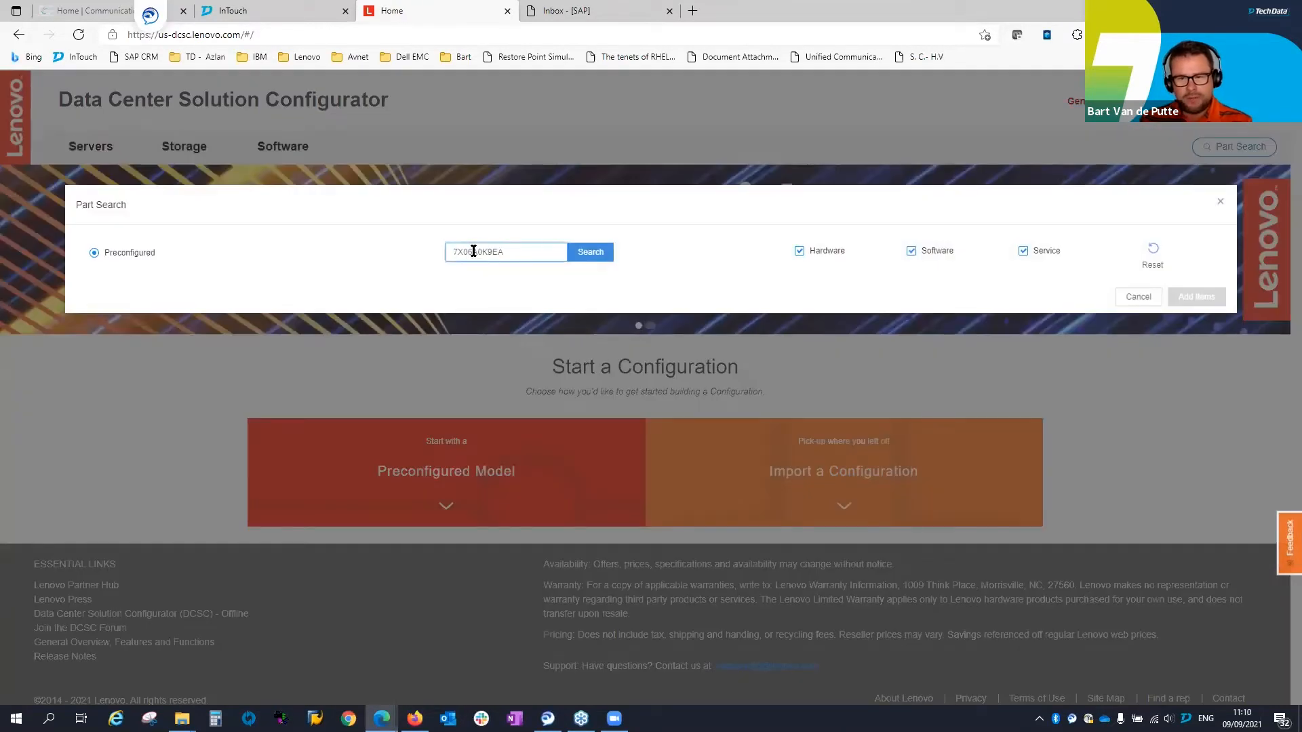
key(Return)
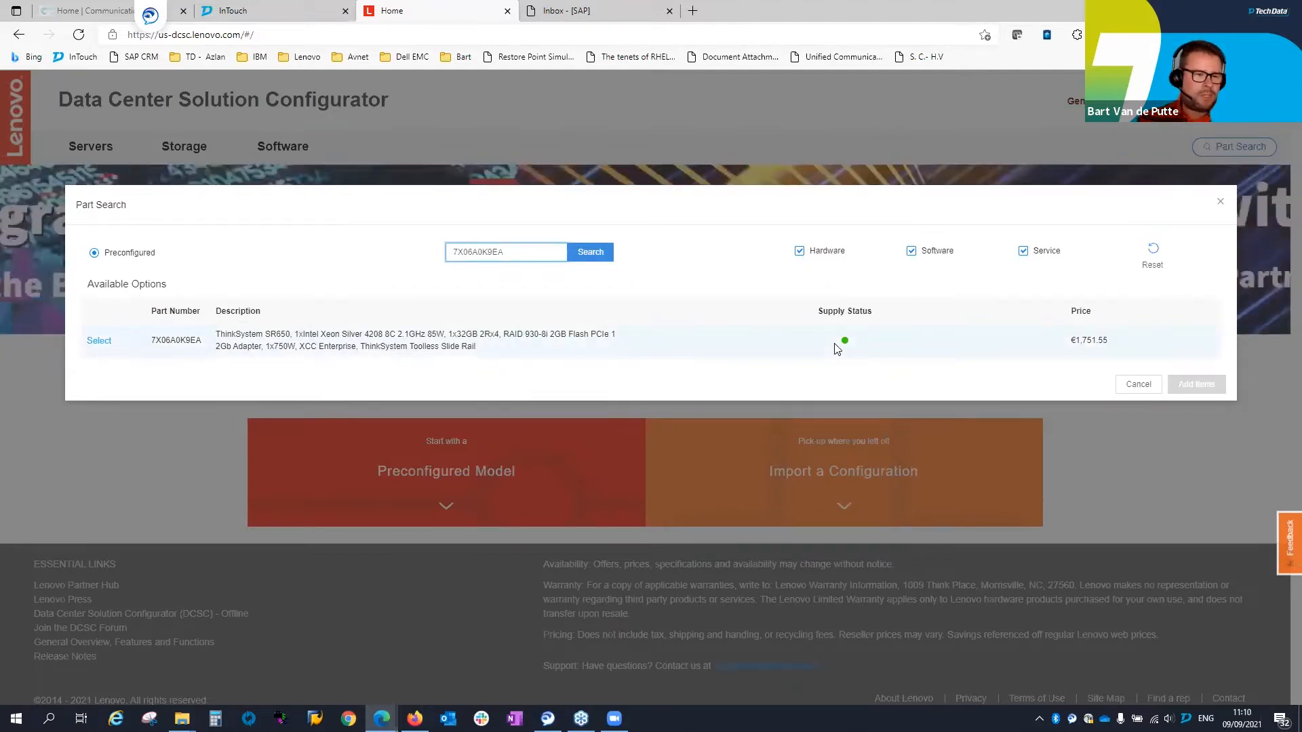
click(1120, 385)
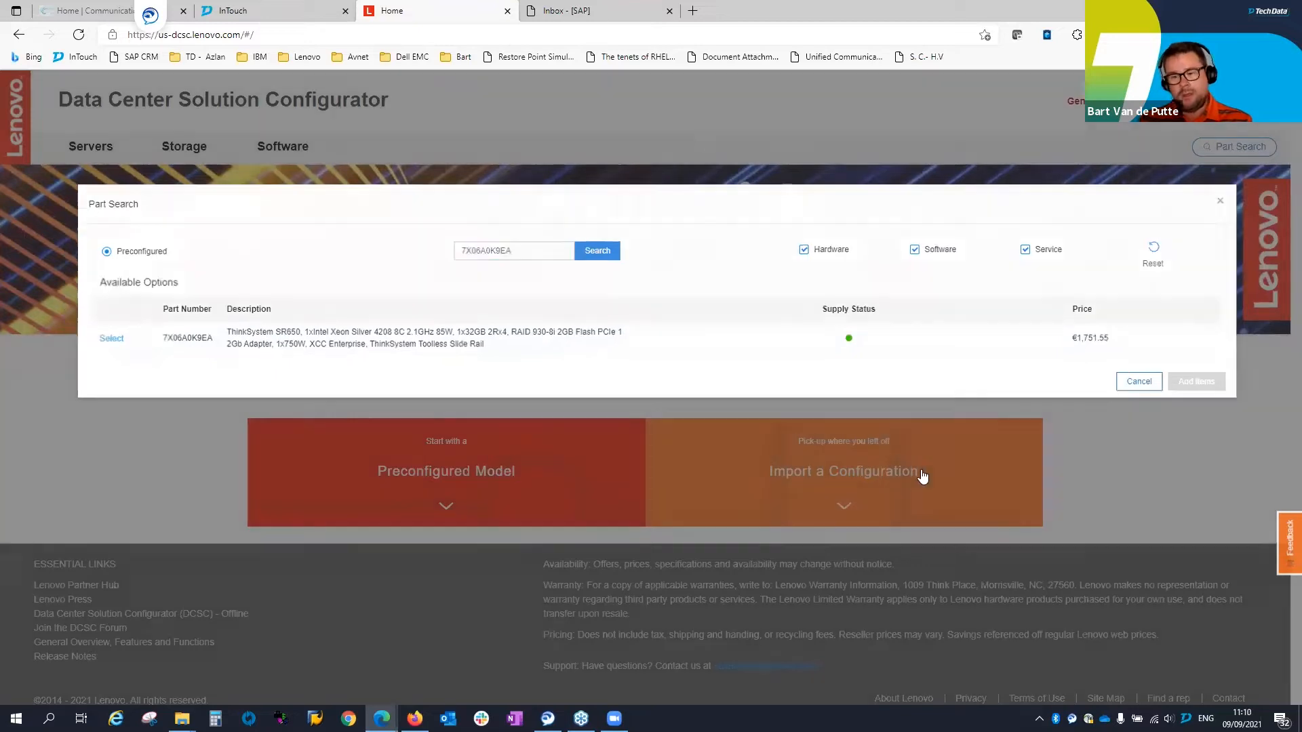
Import DCSC demo.xml from the Desktop folder again through the Import a Configuration area
click(909, 475)
scroll(720, 448, down, 3)
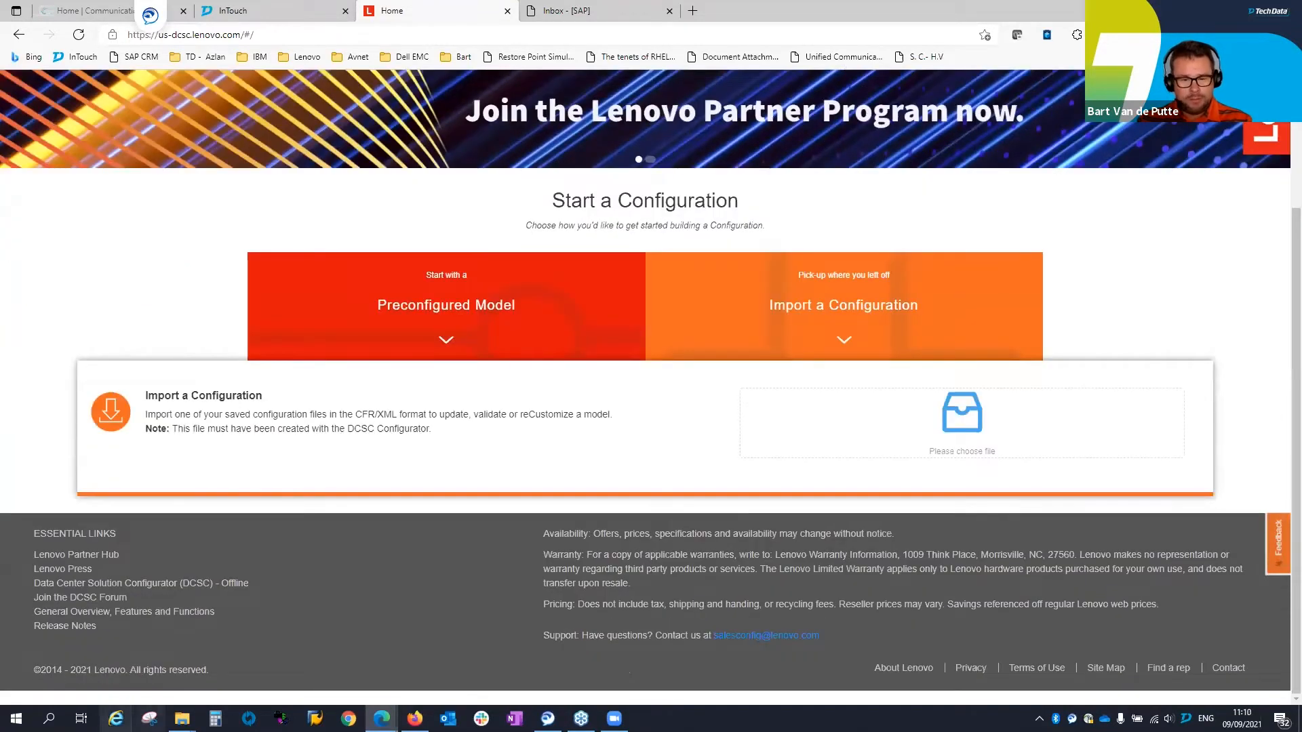
mouse_move(183, 718)
click(293, 668)
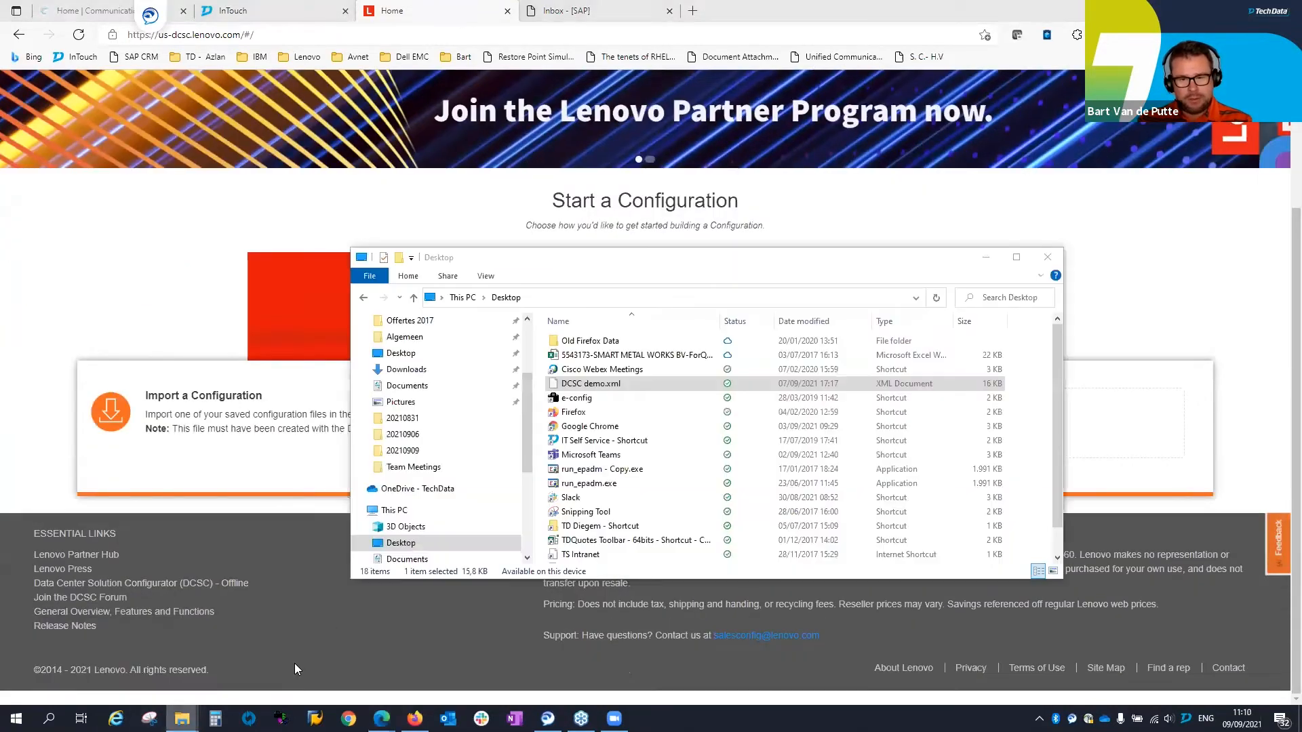
drag(589, 383, 1082, 441)
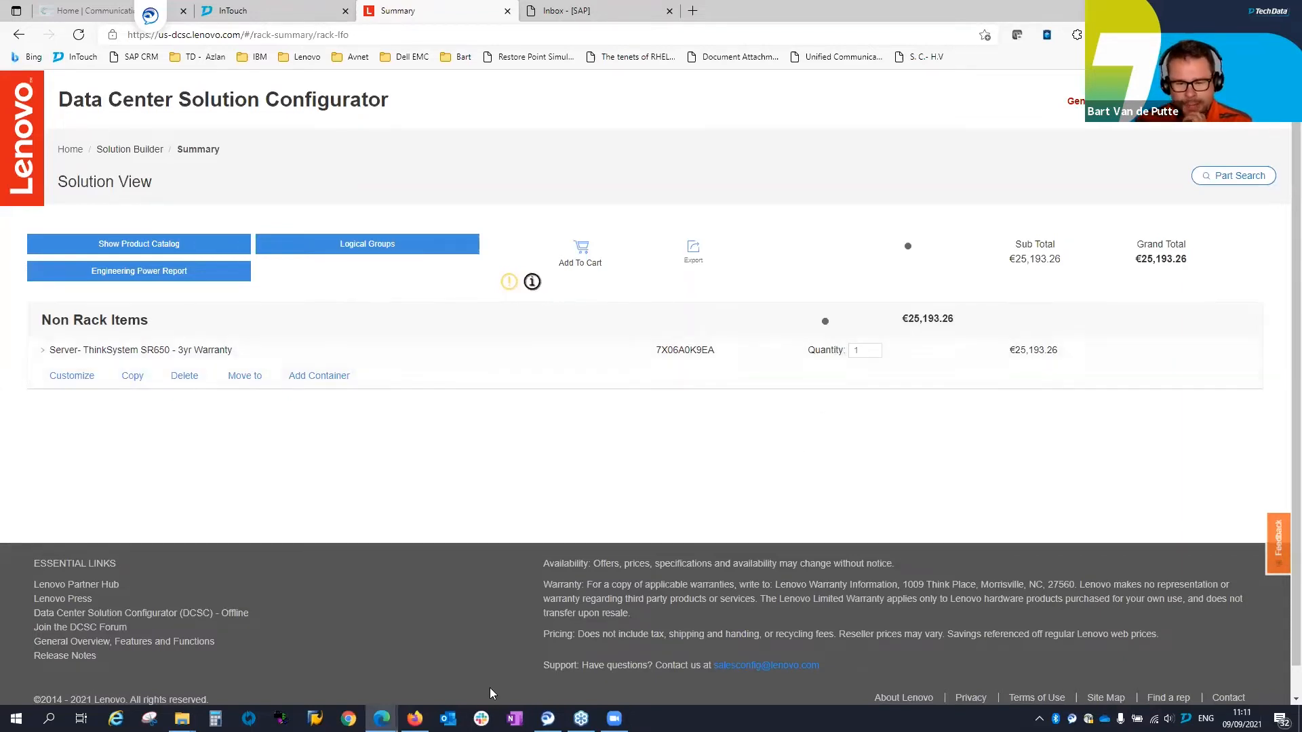
Switch to the configurator in Firefox, check the supply status of part number 7X06A0K9EA in Part Search, and close the search without adding it
click(414, 719)
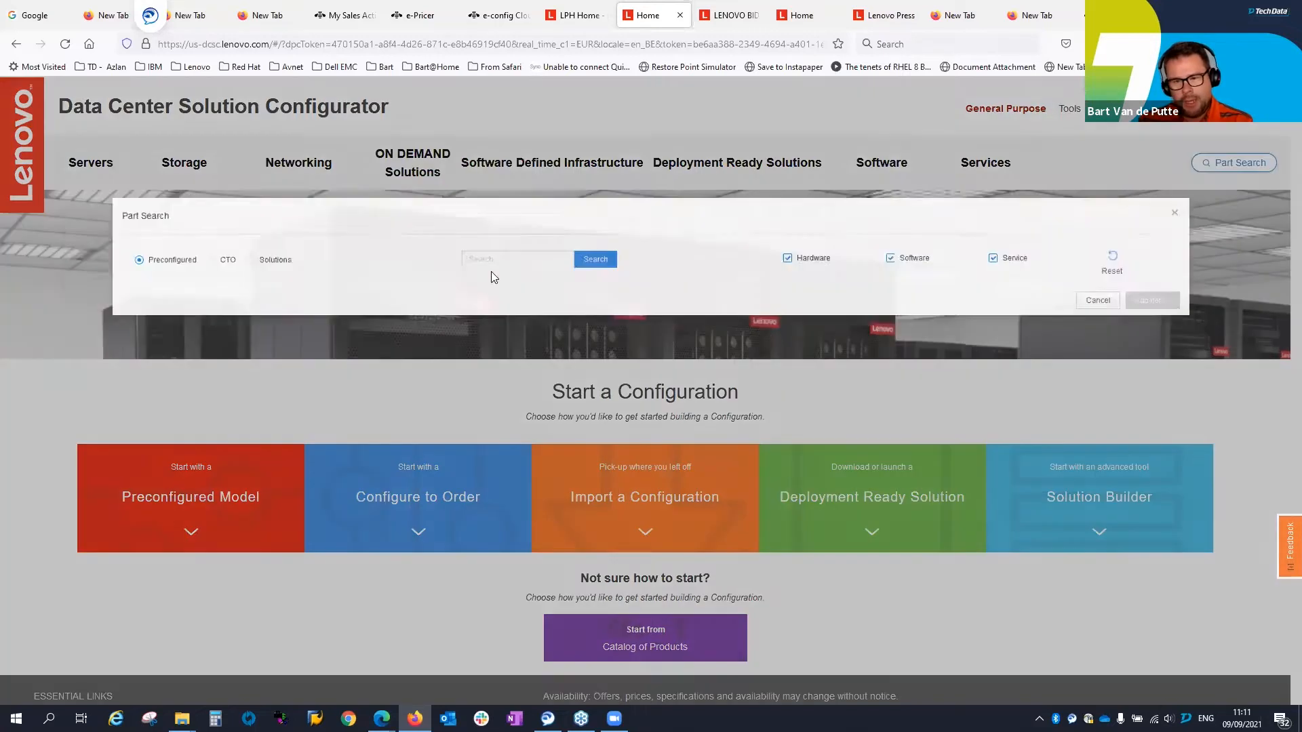
click(495, 265)
key(ctrl+v)
key(Return)
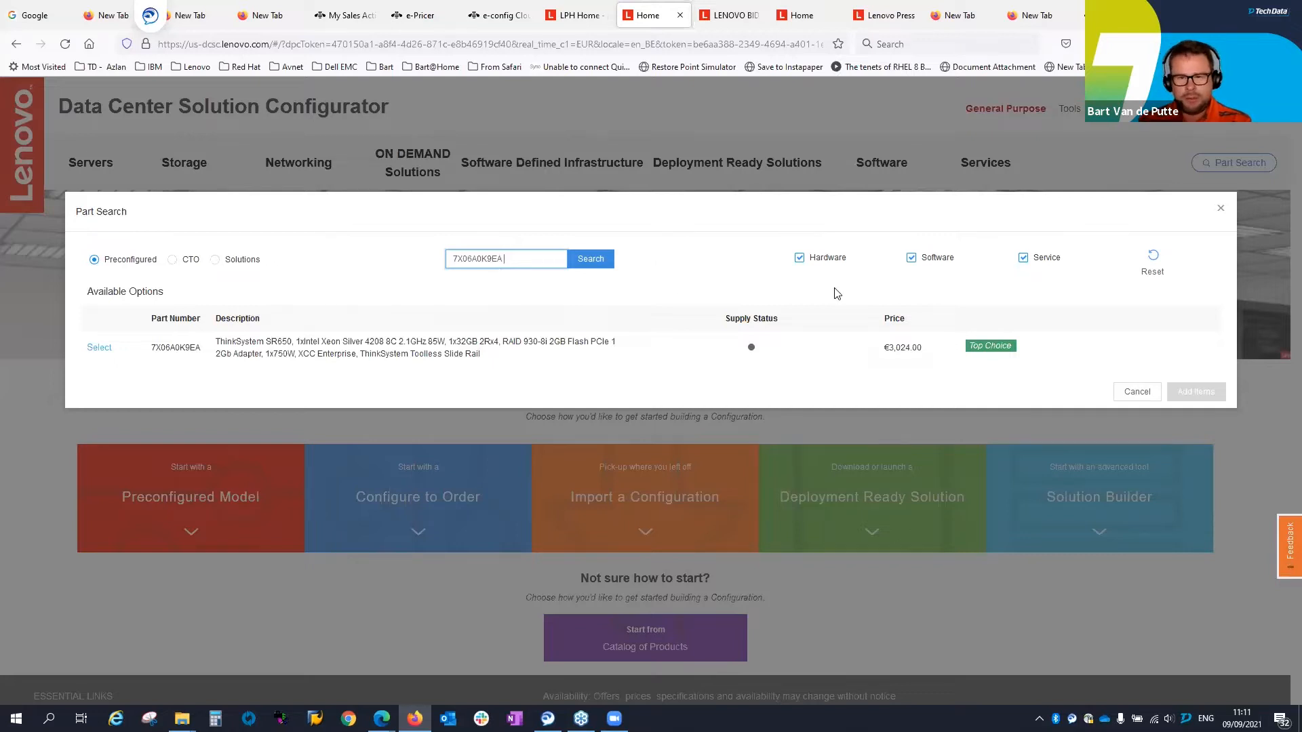
mouse_move(754, 353)
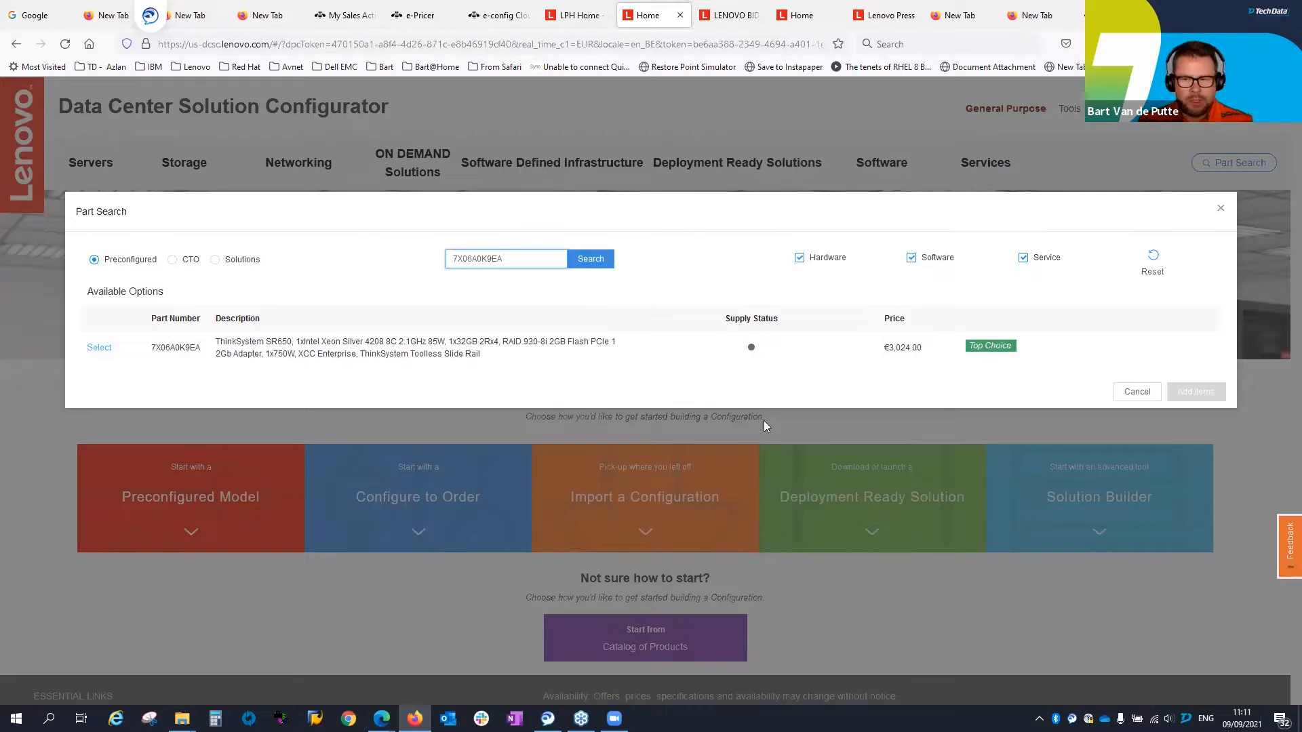
click(1137, 391)
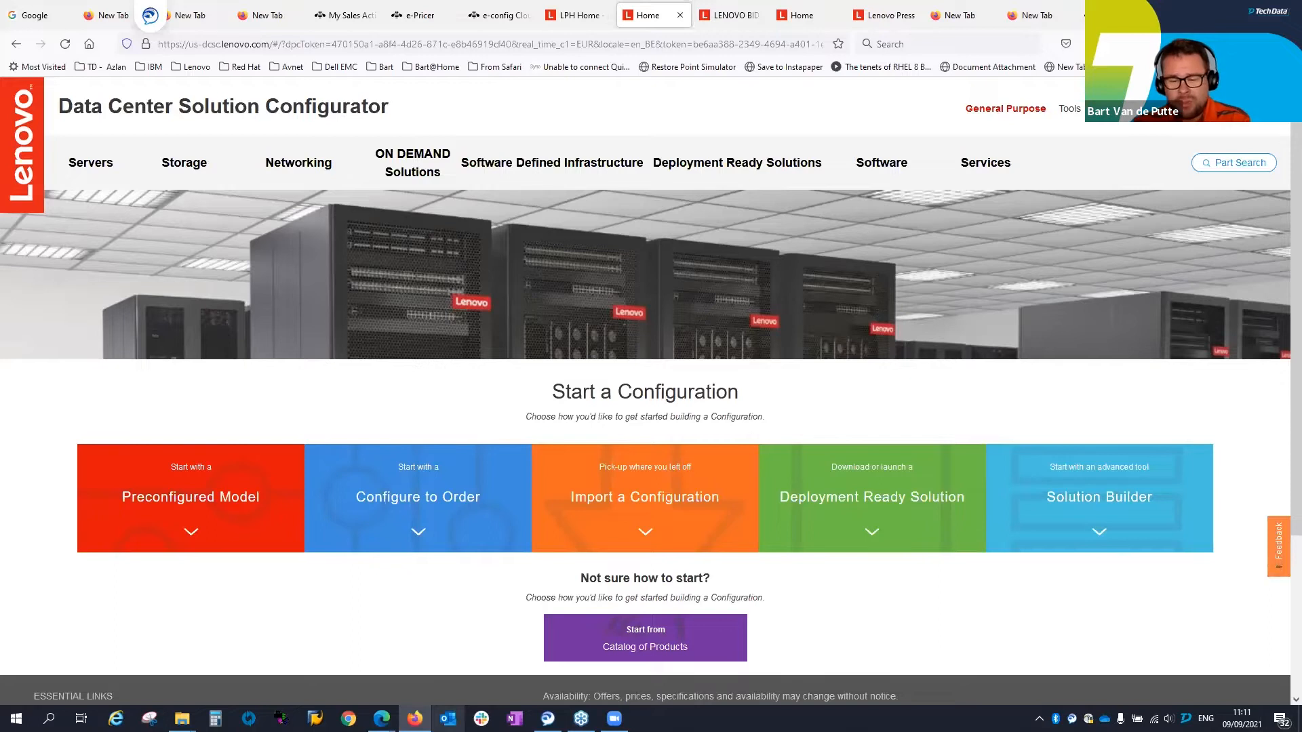
Switch back to the Edge window with the imported solution and open the ThinkSystem SR650 server for customization
mouse_move(381, 718)
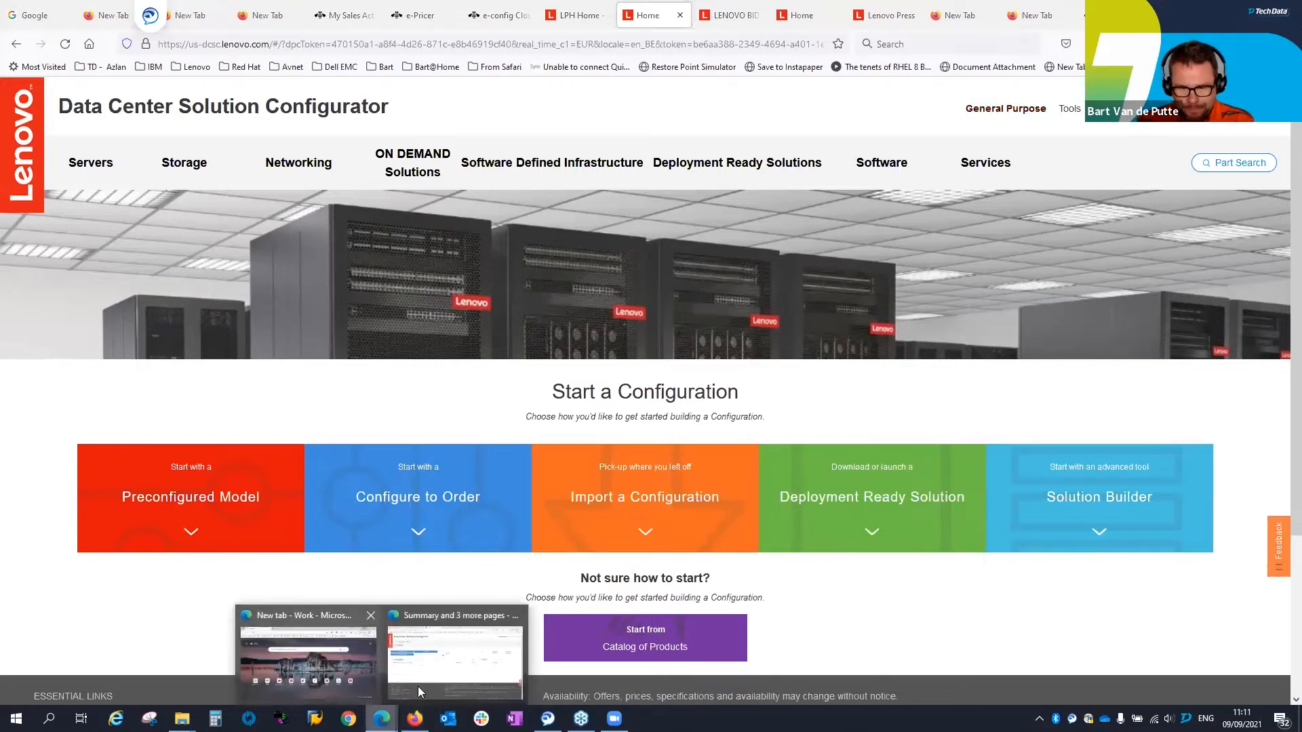
click(444, 681)
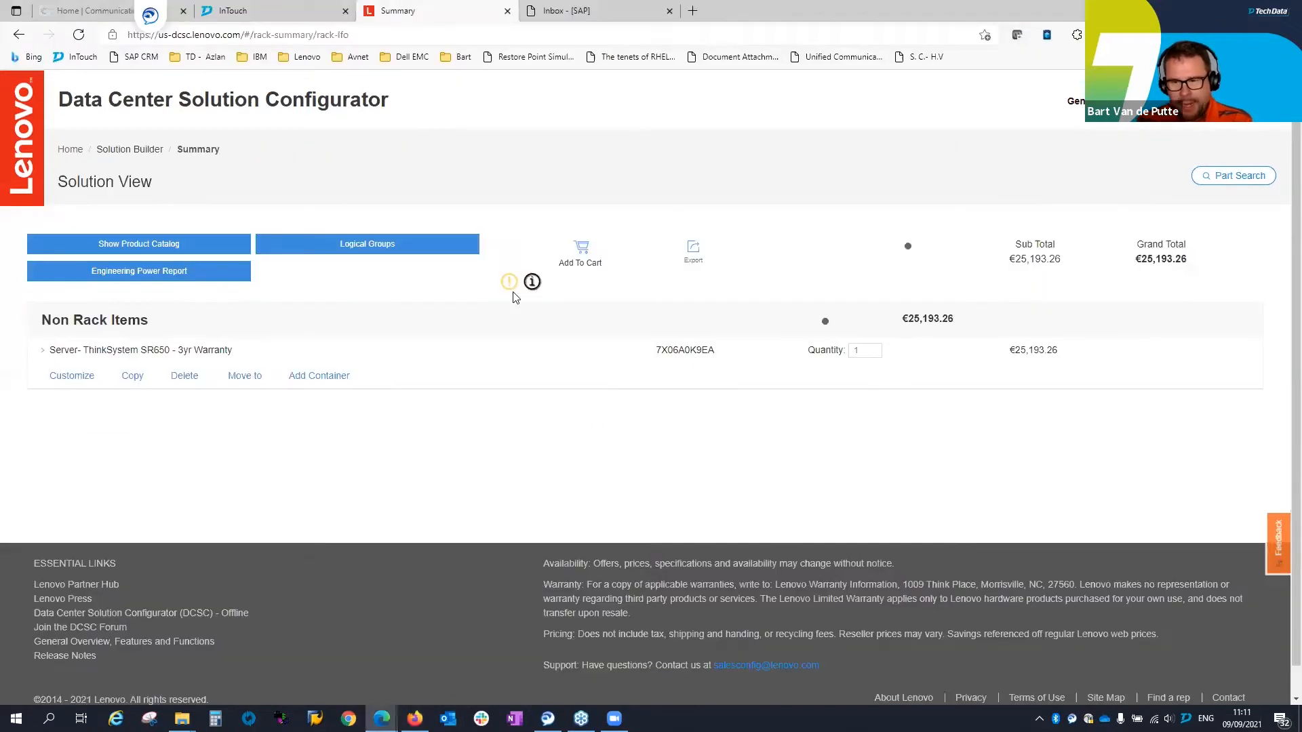
click(77, 378)
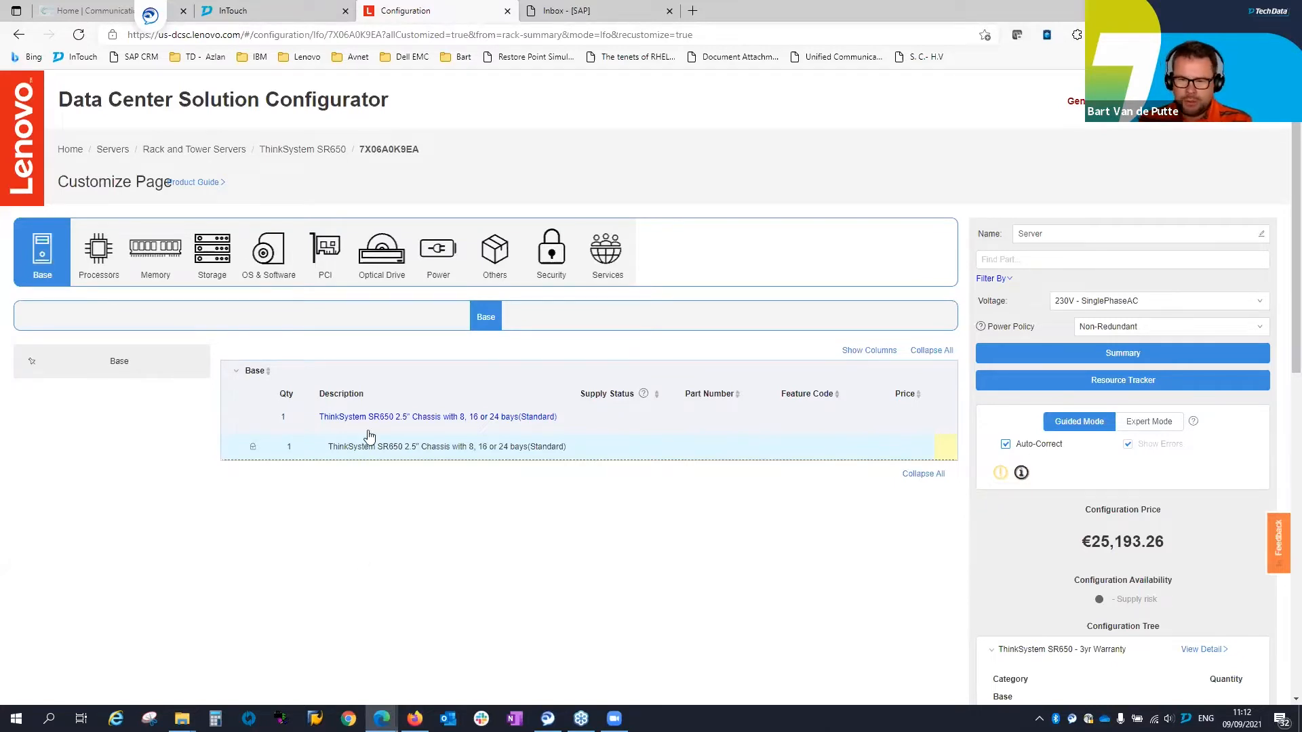
Review the imported server's processor options and the available quantities for the Intel Xeon Silver 4208 kit without changing the selection
click(101, 252)
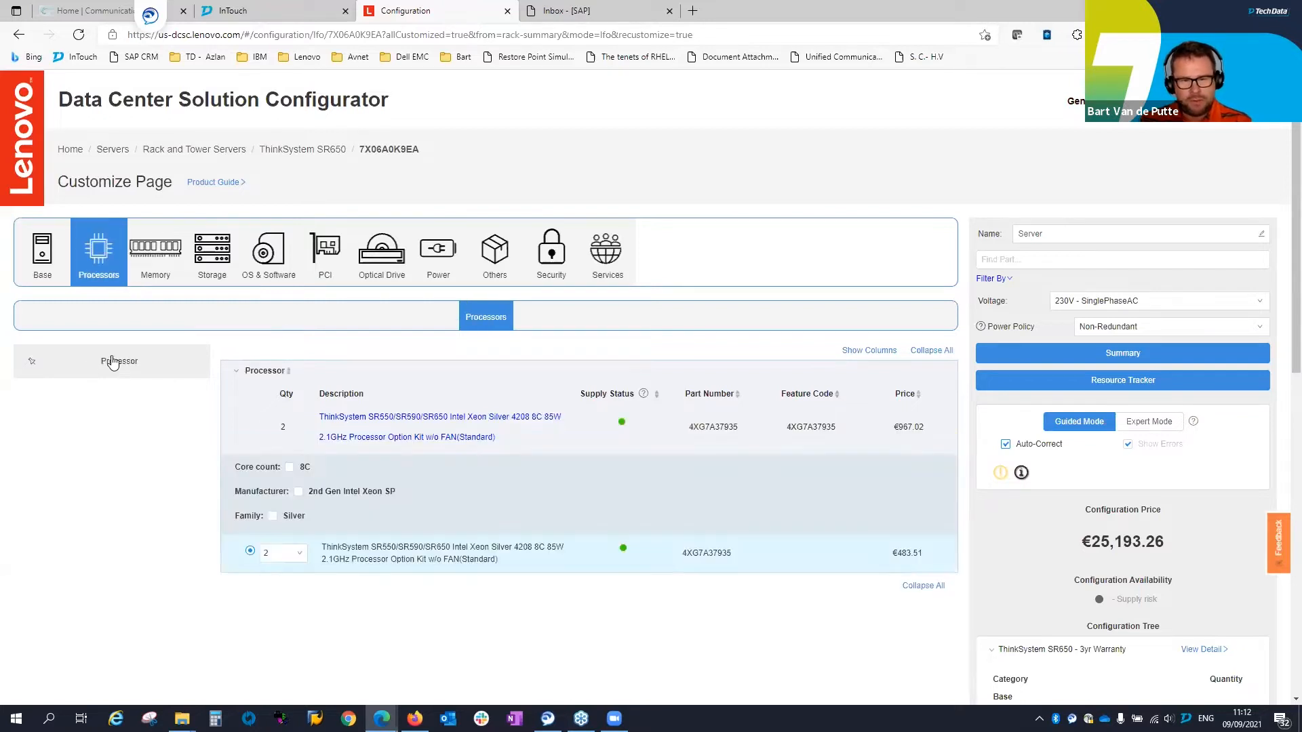
click(299, 556)
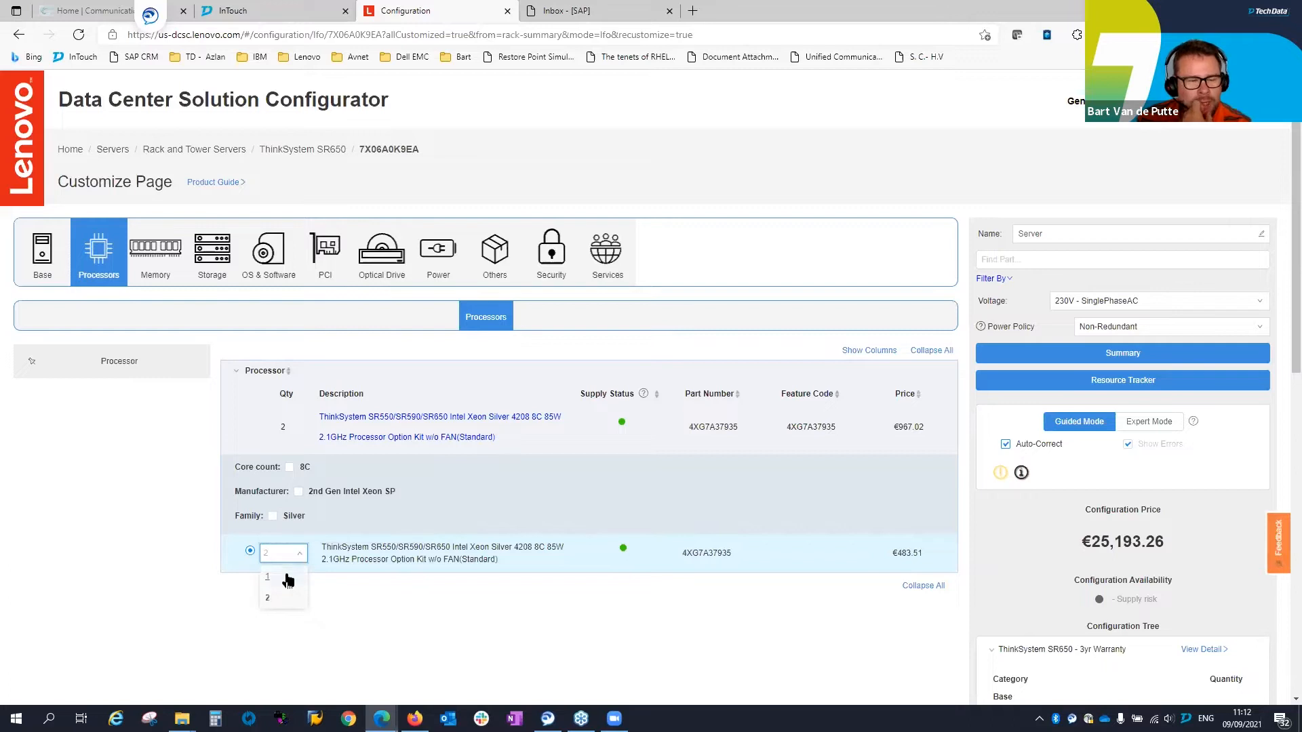
click(339, 608)
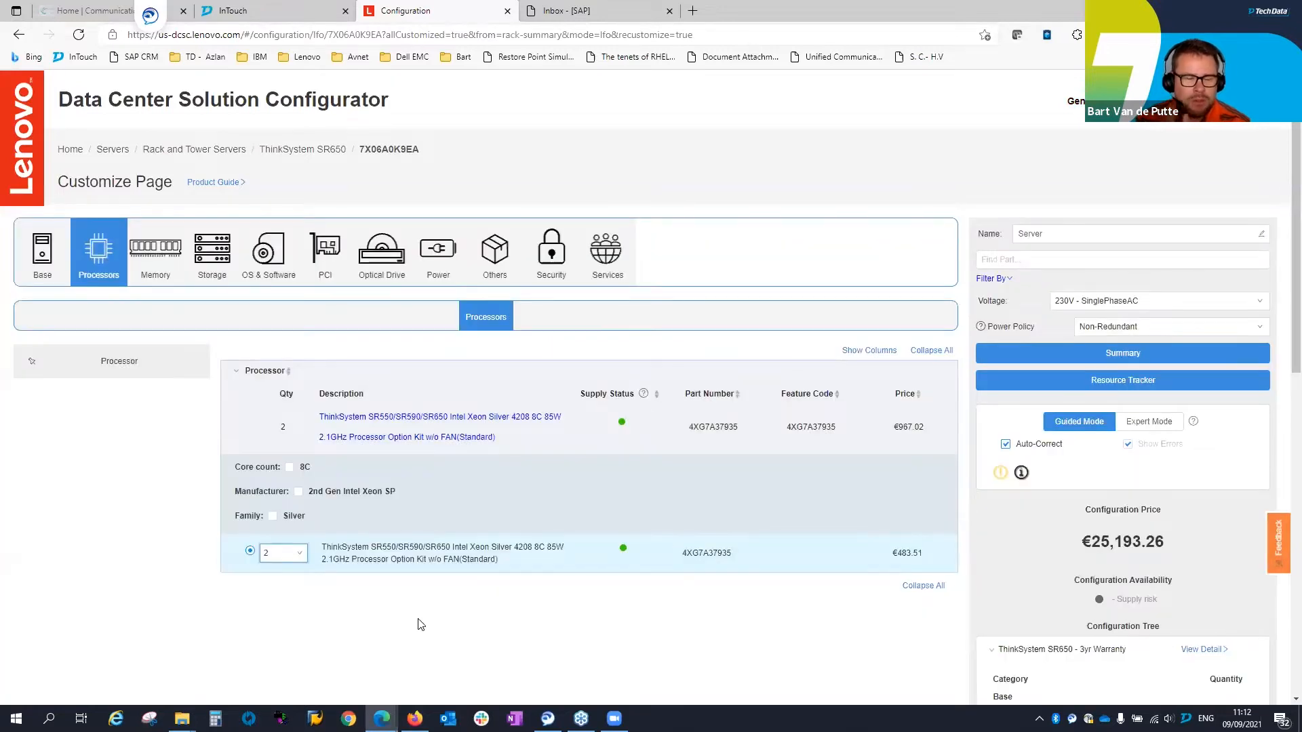
click(292, 553)
click(434, 606)
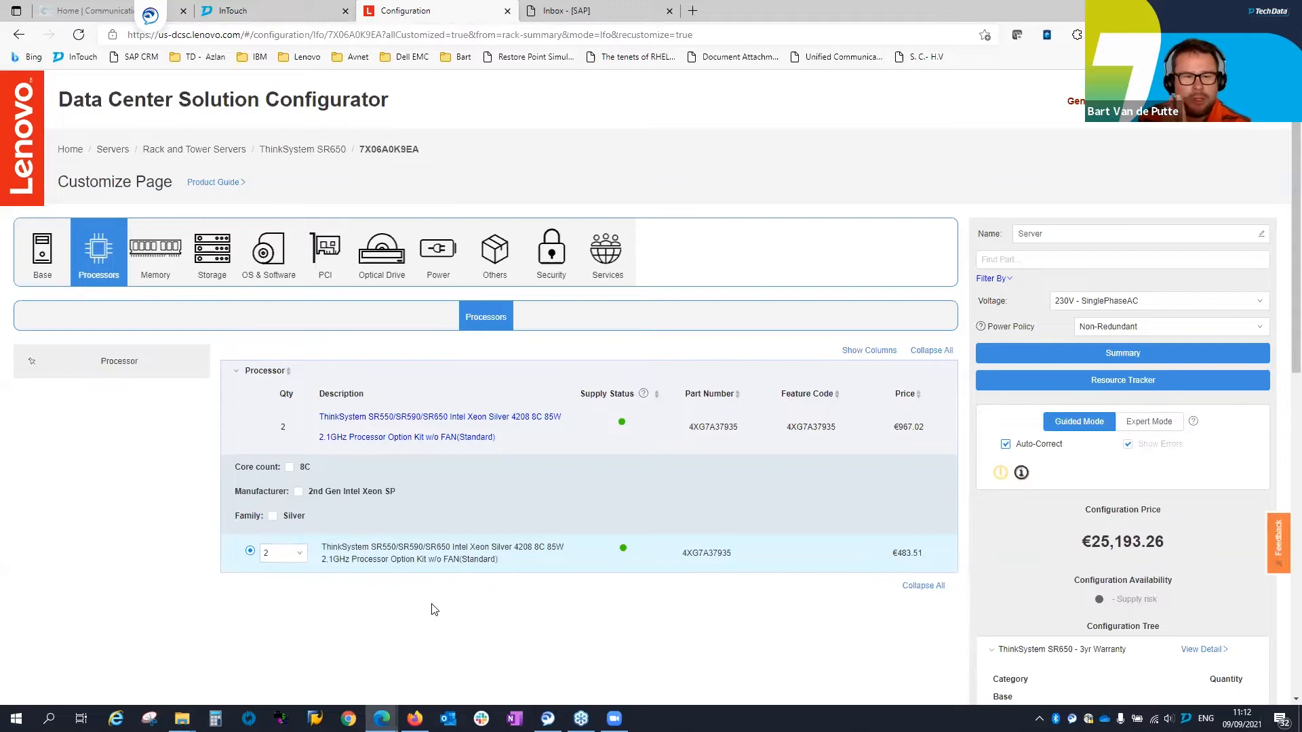
Review the memory modules and the quantity choices for the 32GB TruDDR4 2933MHz (2Rx4 1.2V) RDIMM without changing the selection
click(182, 248)
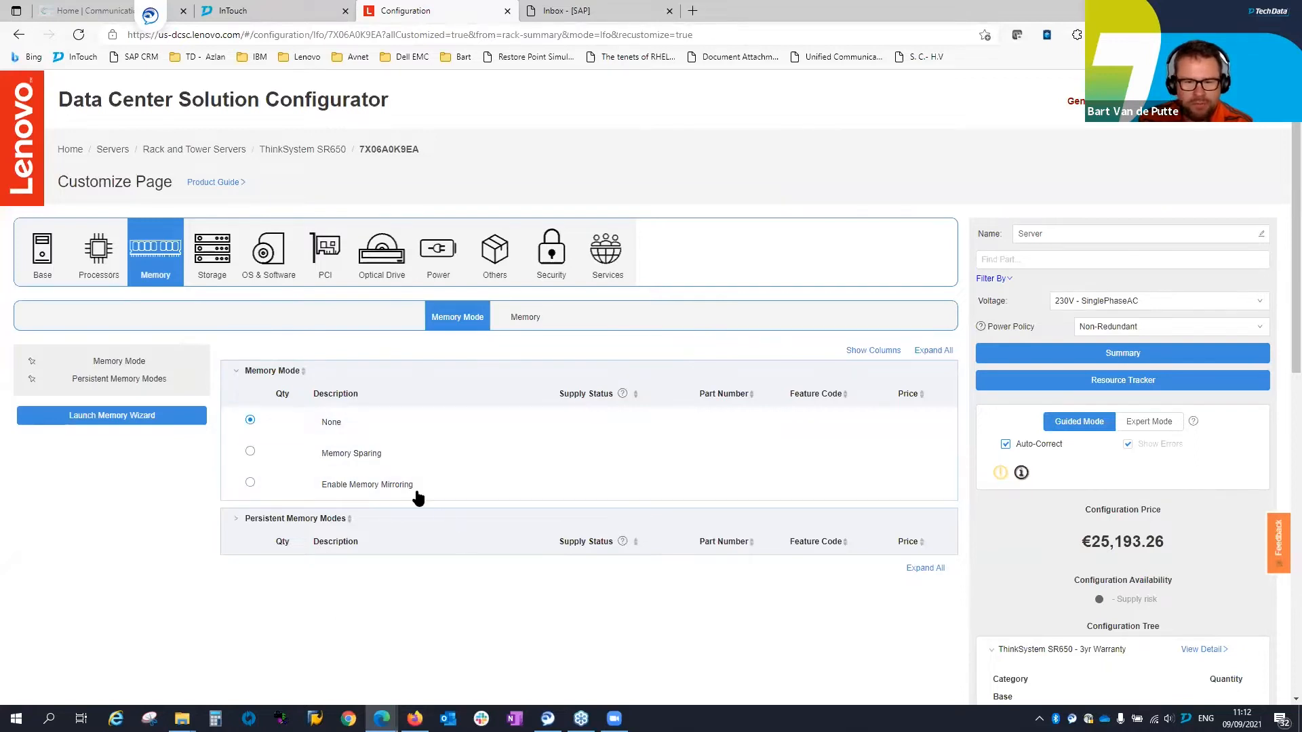
click(528, 320)
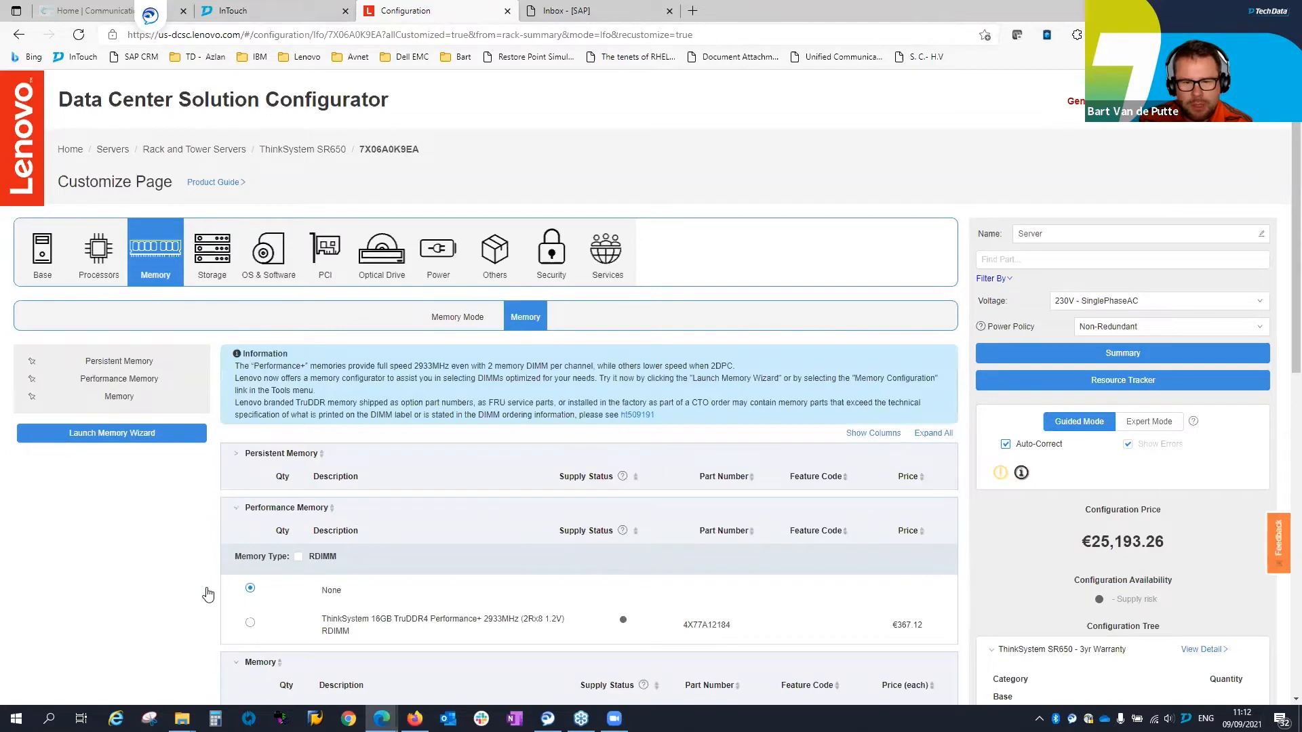
scroll(158, 541, down, 2)
scroll(158, 541, down, 4)
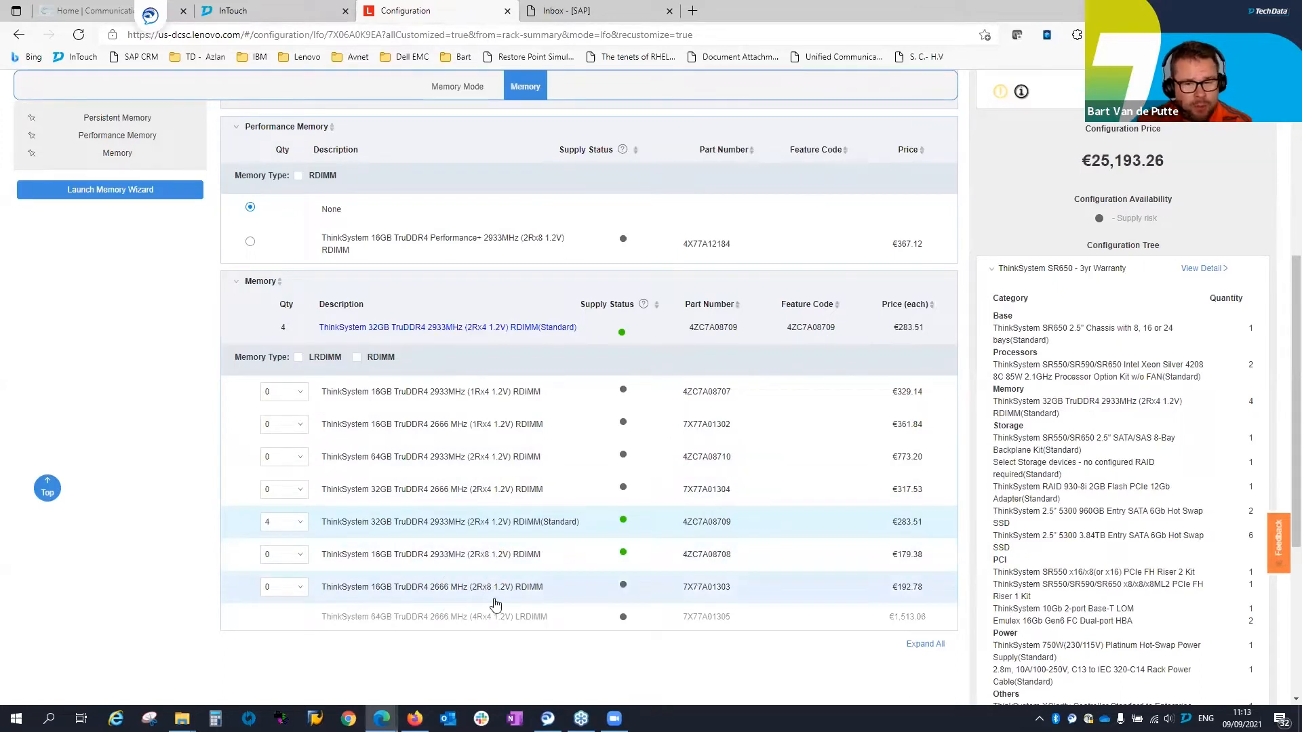
click(297, 522)
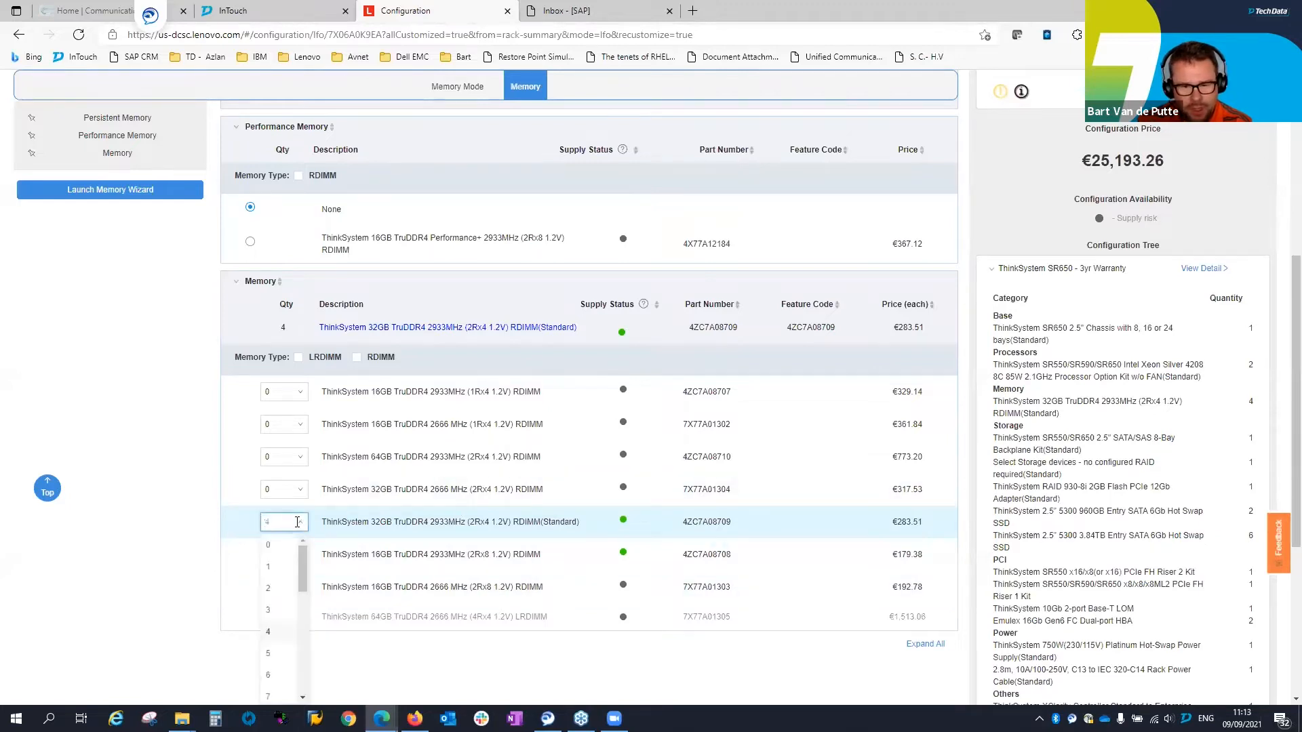
click(277, 612)
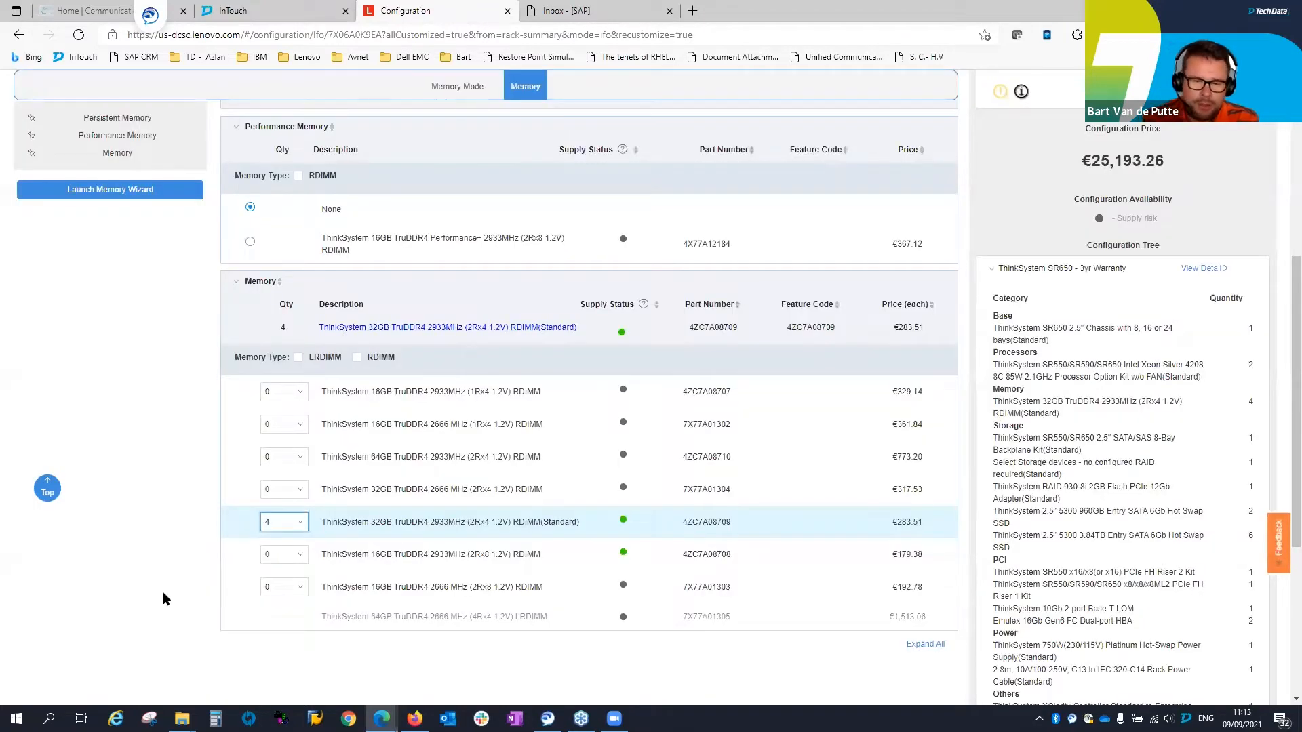
click(293, 523)
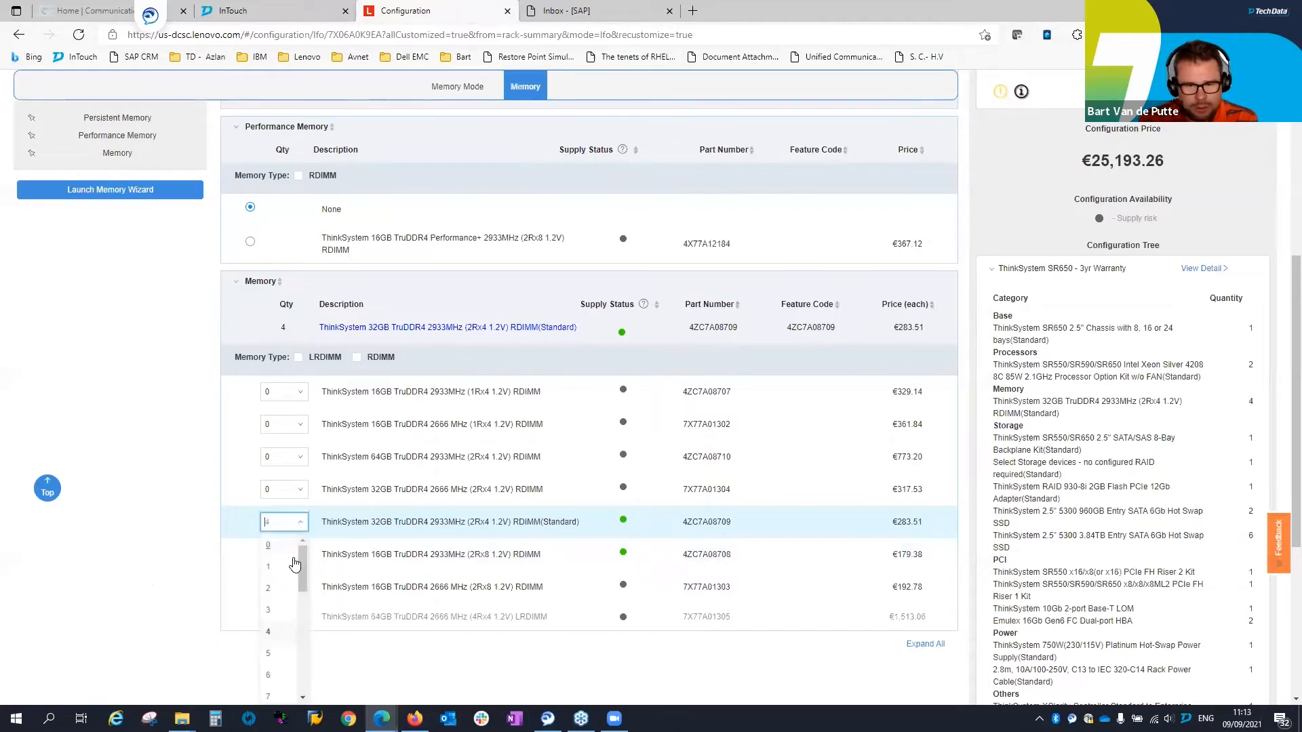
click(278, 651)
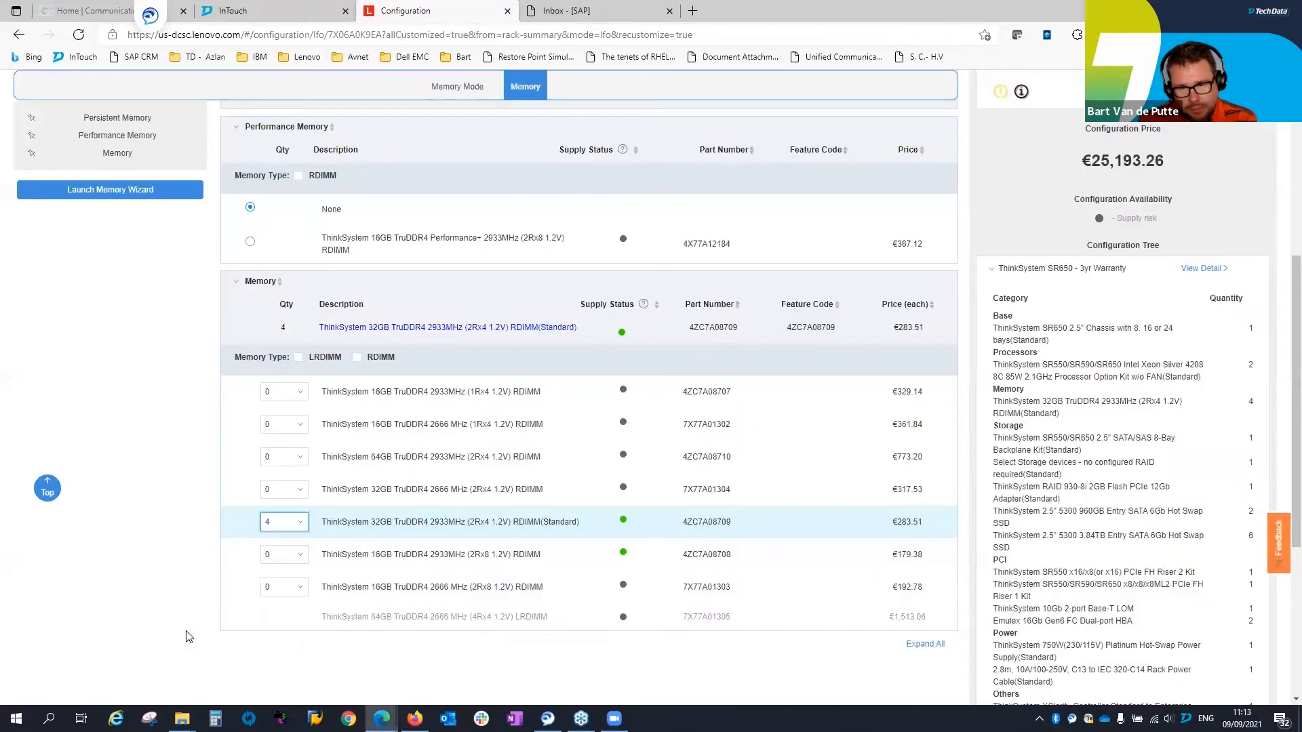
Leave the imported configuration for the home page and open the ThinkSystem SR650 model list under Rack and Tower Servers
click(47, 488)
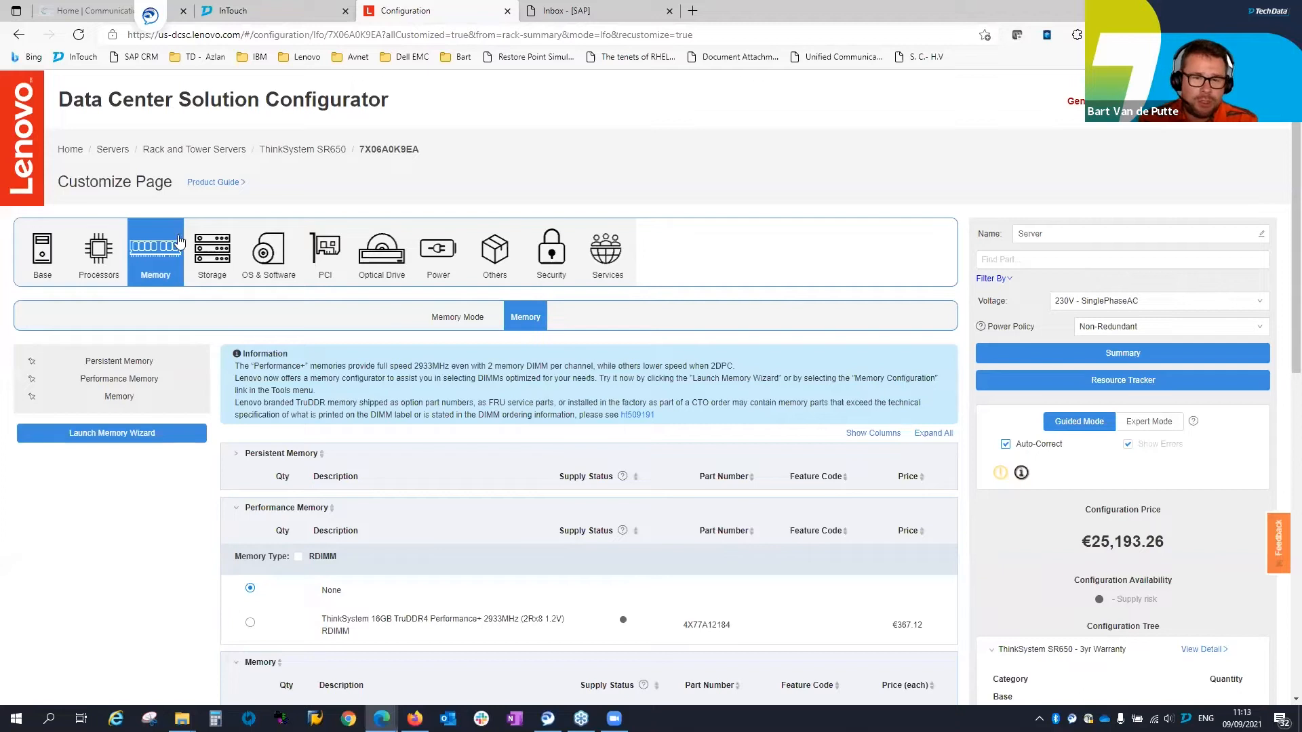
click(97, 240)
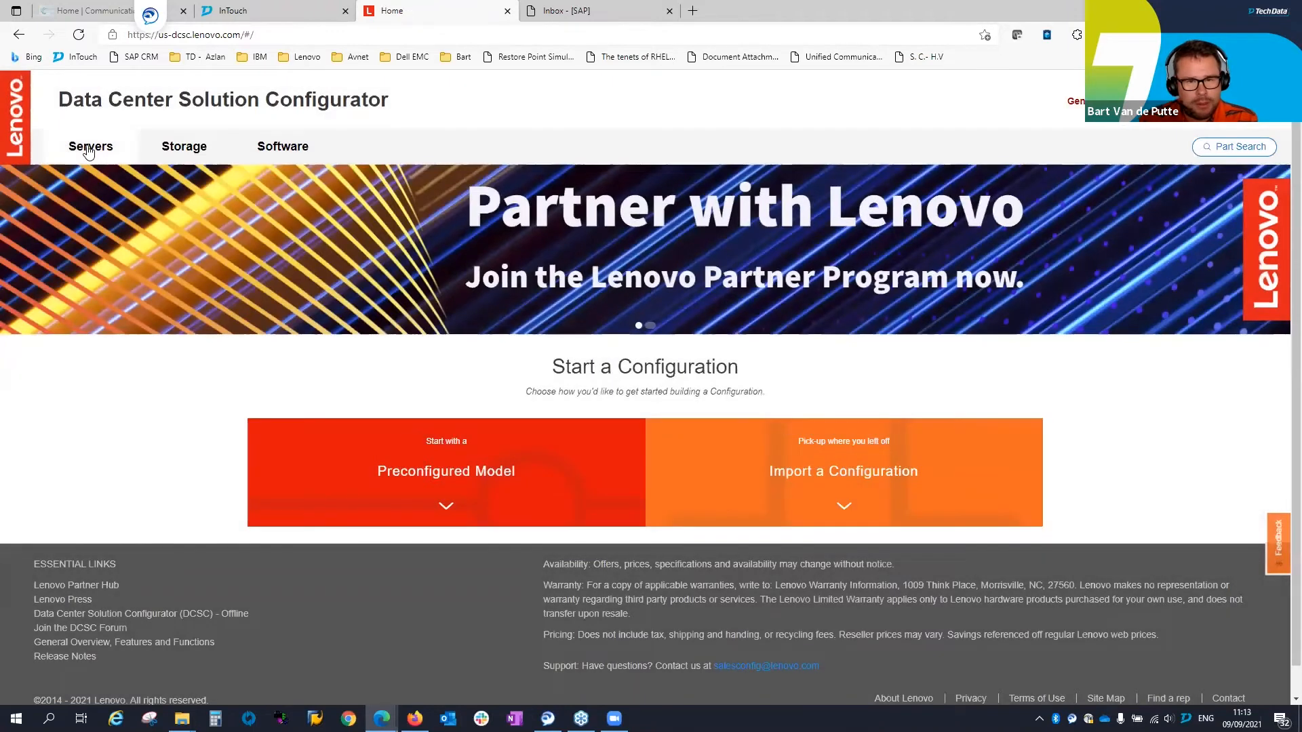
mouse_move(88, 150)
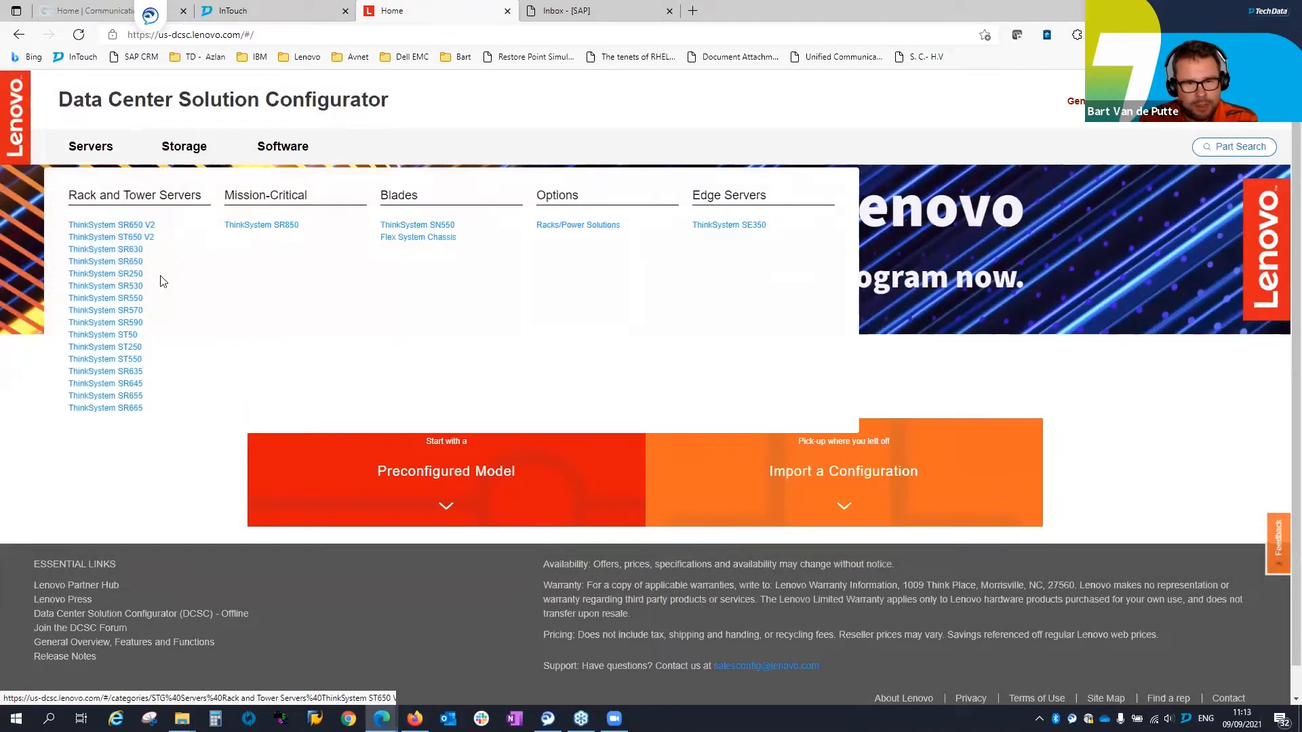
click(140, 261)
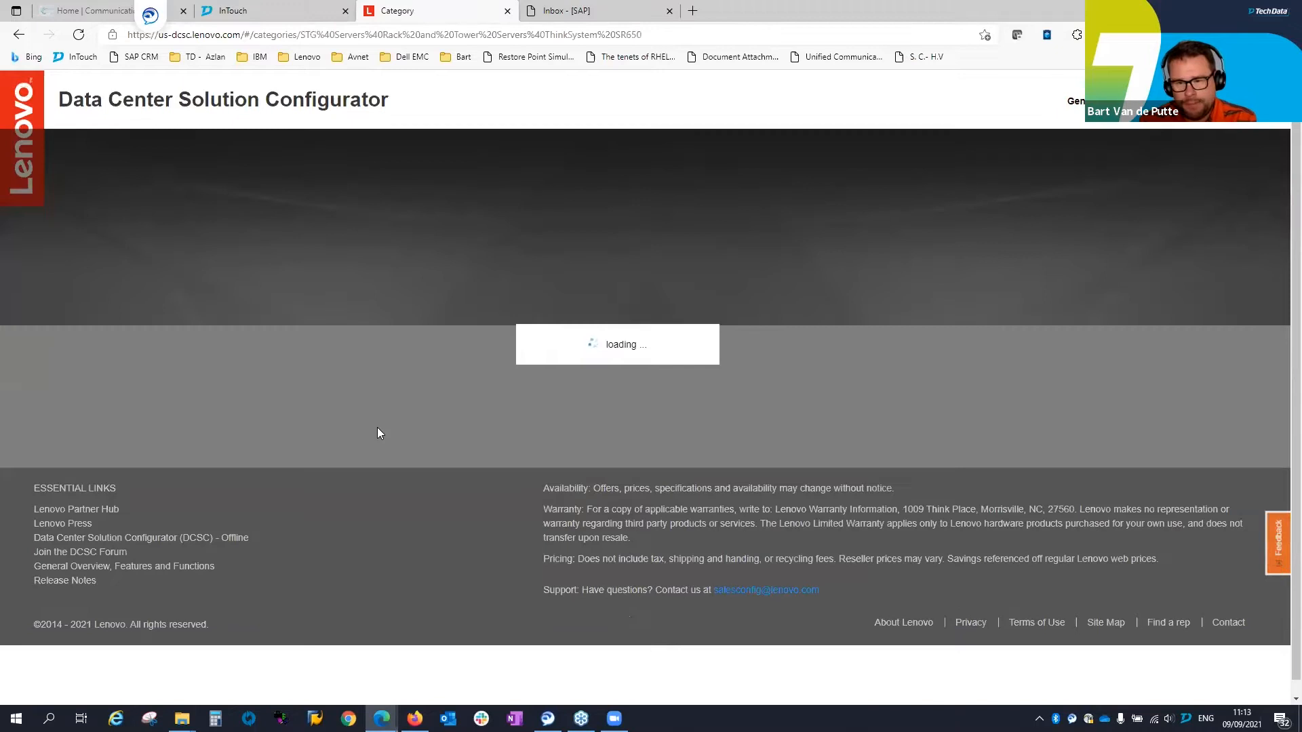
Compare the supply status of the preconfigured SR650 models and open model 7X06A0JYEA for customization
scroll(411, 480, down, 7)
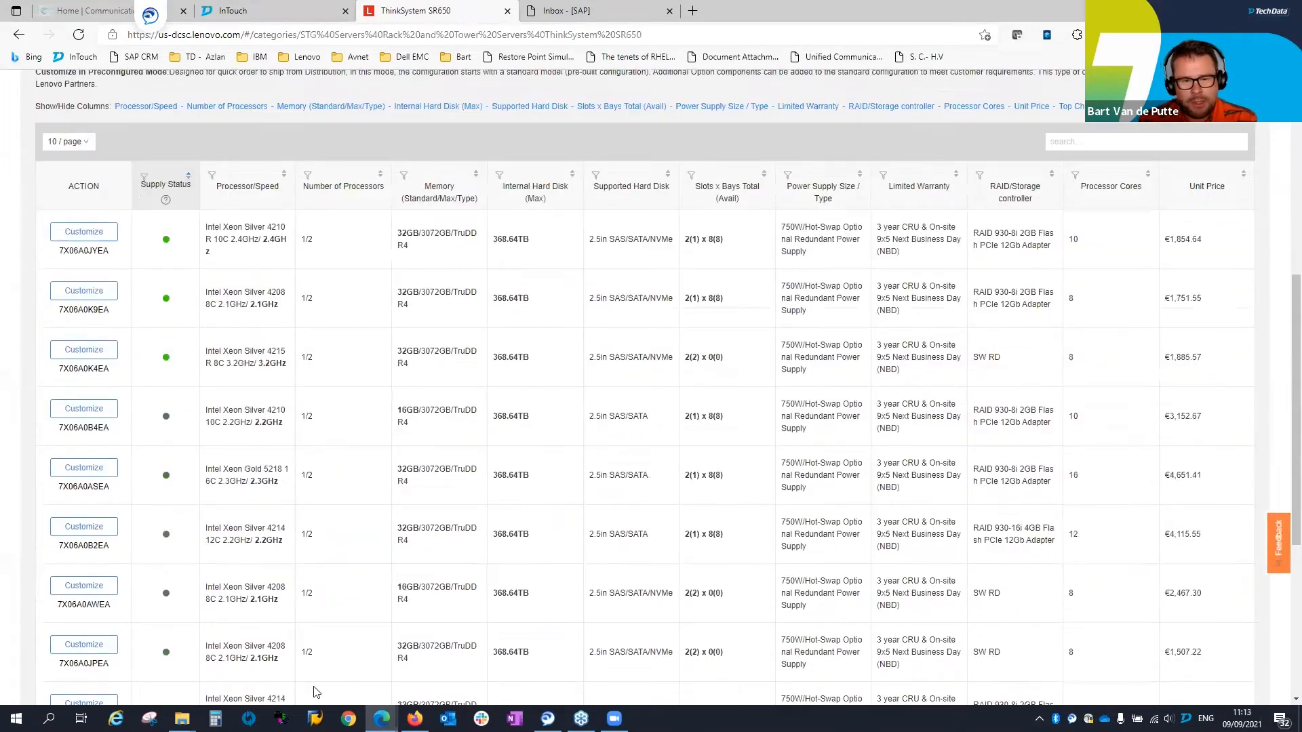
scroll(314, 692, down, 1)
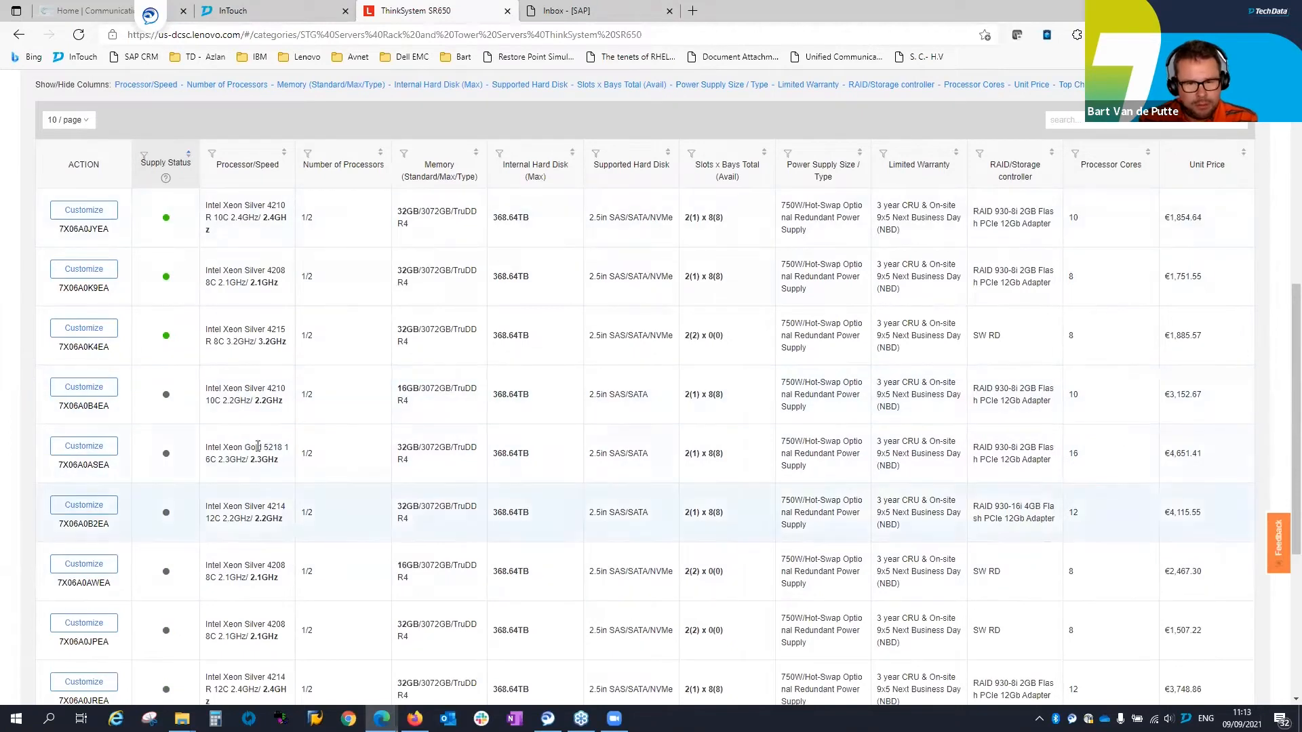
scroll(217, 542, down, 3)
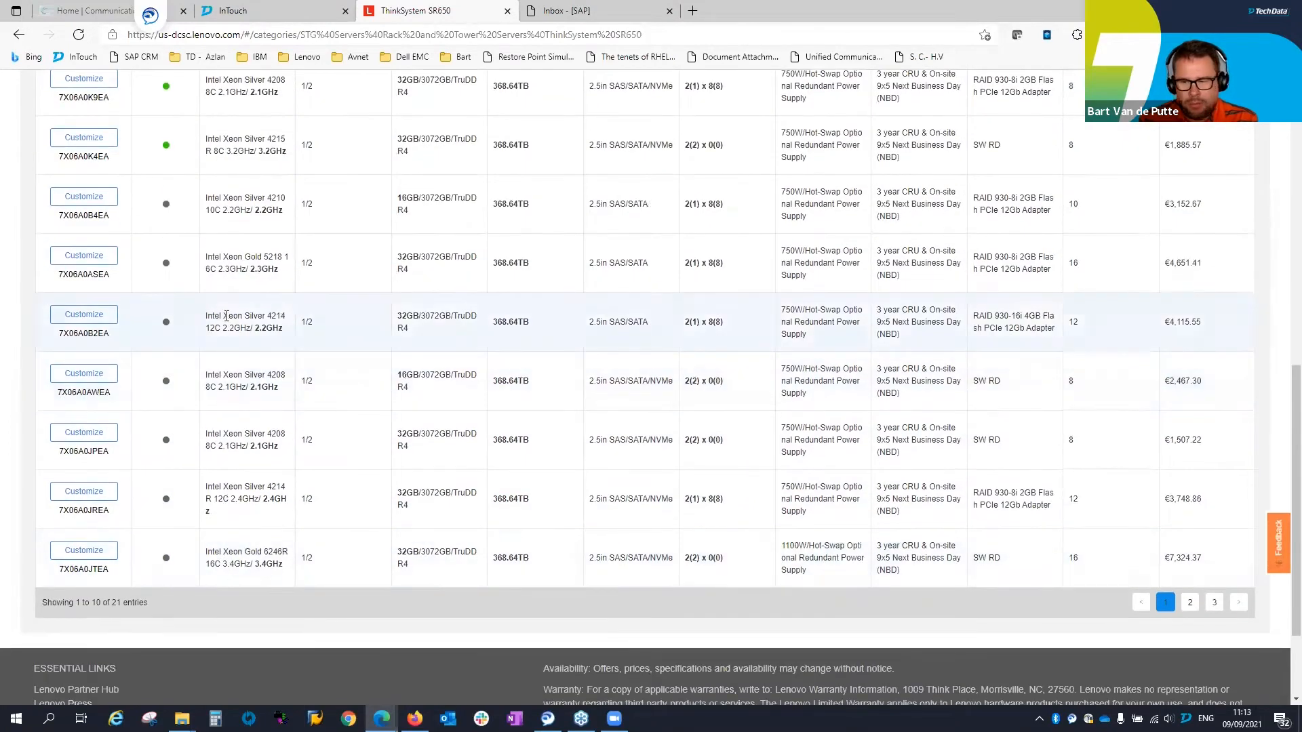
scroll(311, 337, up, 4)
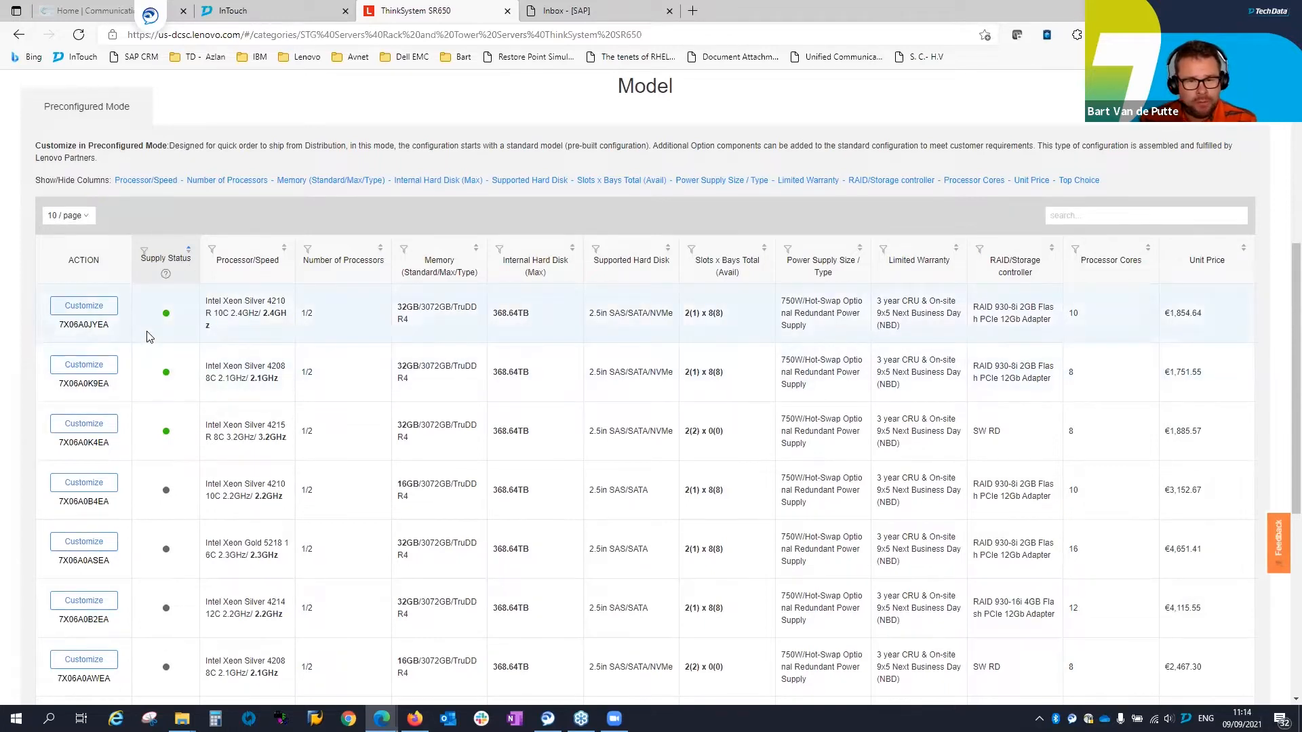
click(80, 306)
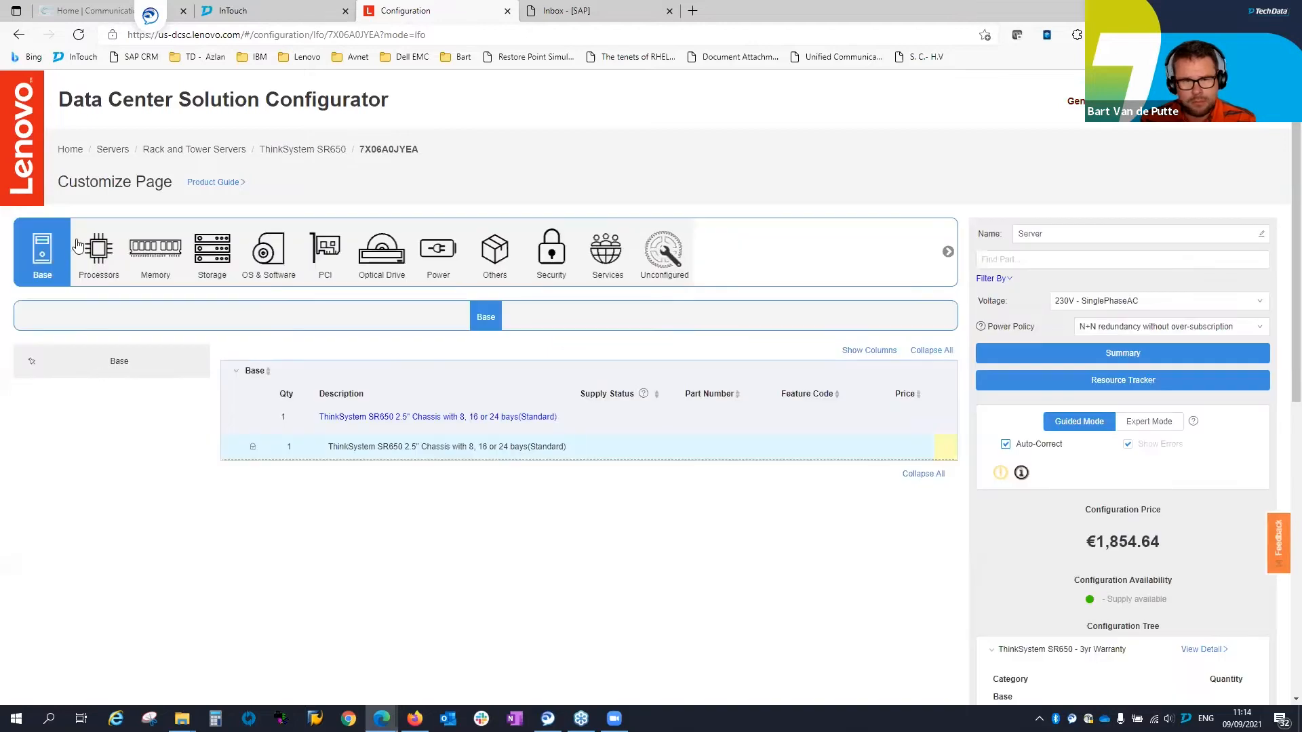
Set the quantity of the Intel Xeon Silver 4210R 10C 2.4GHz processor to 2
click(80, 248)
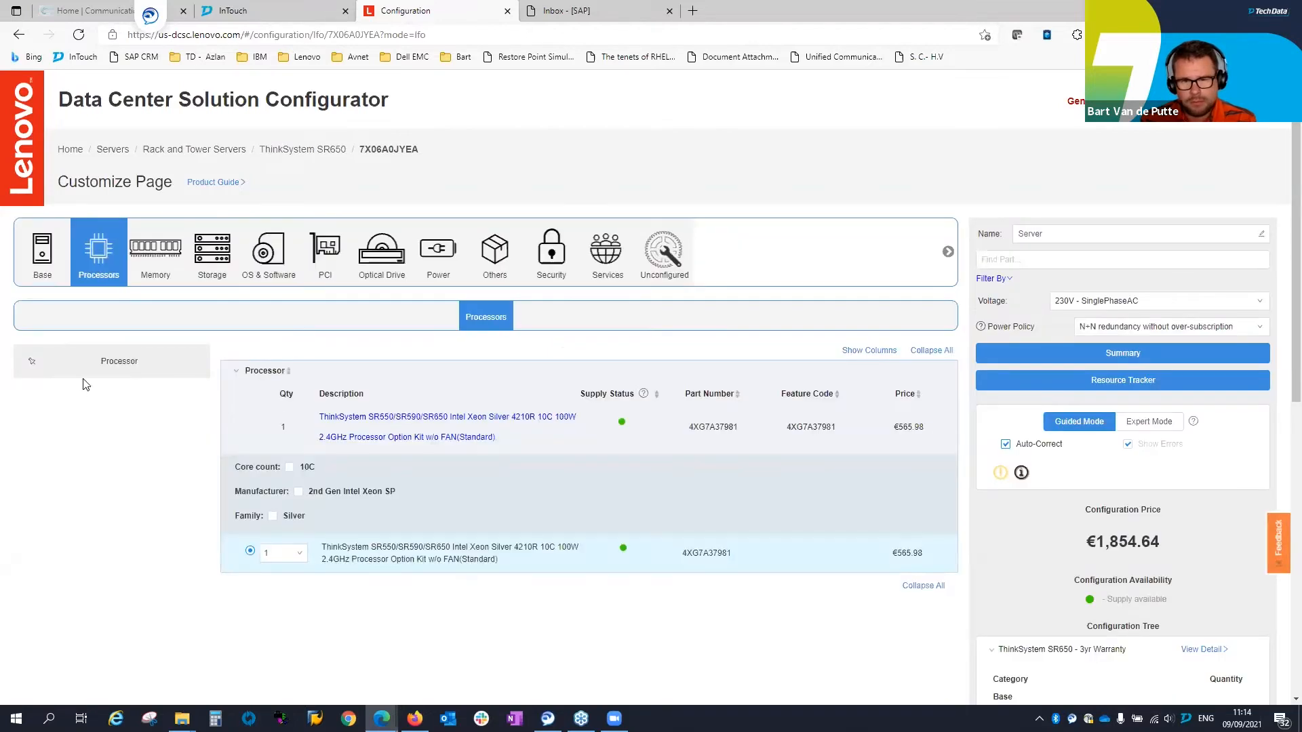
click(281, 555)
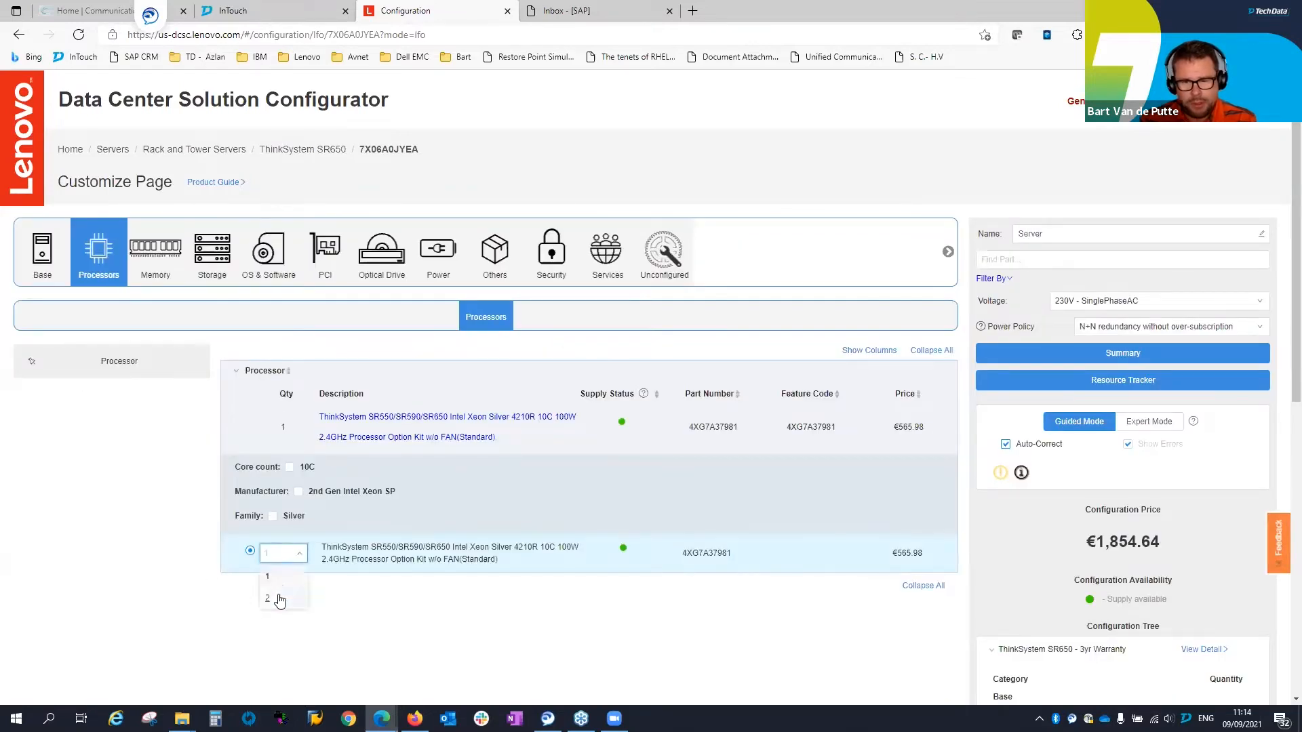
click(358, 644)
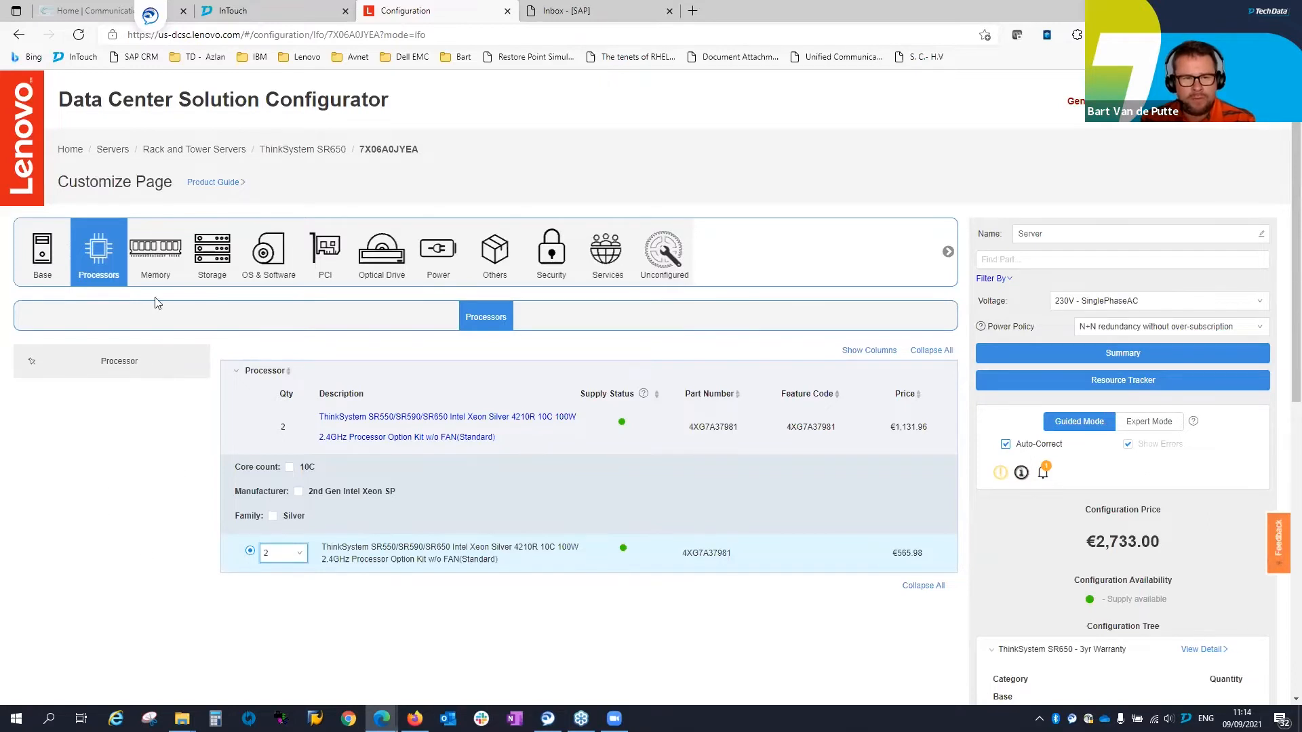
Open the list of standard memory modules for the SR650 configuration
click(156, 260)
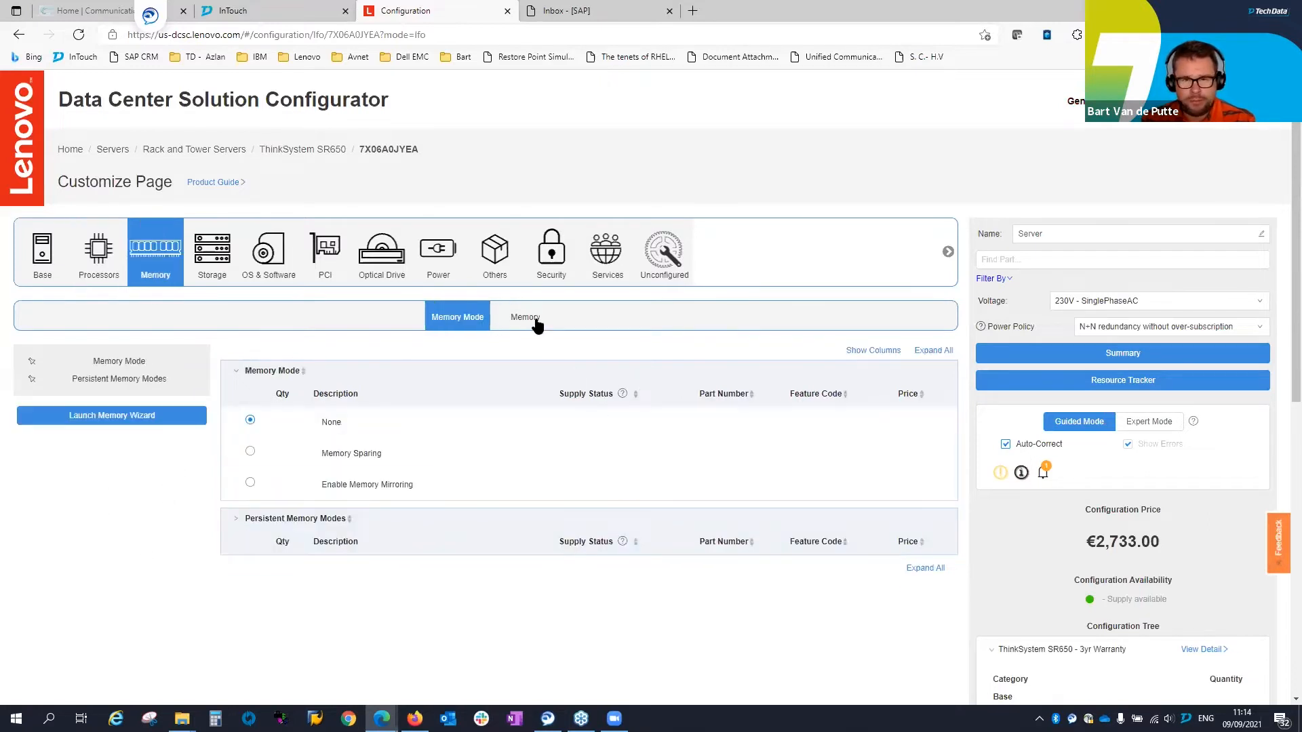
scroll(93, 601, down, 2)
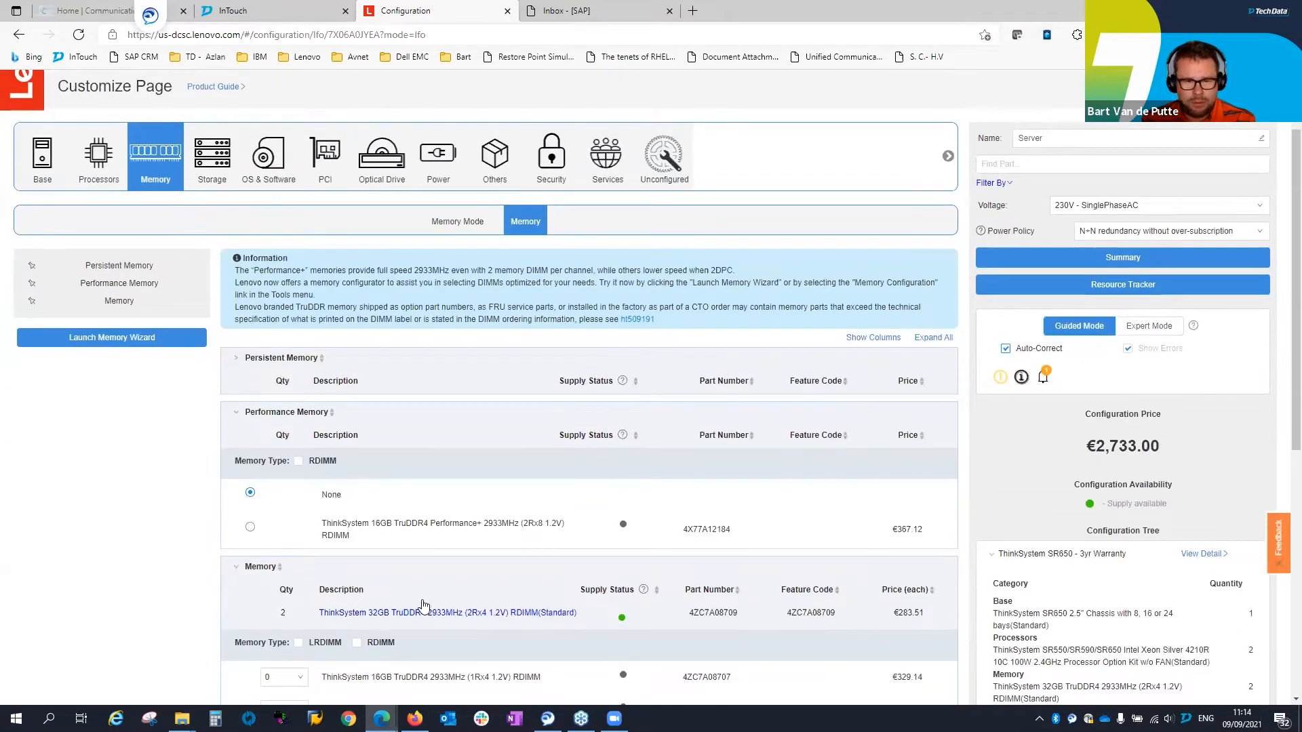
scroll(102, 569, down, 5)
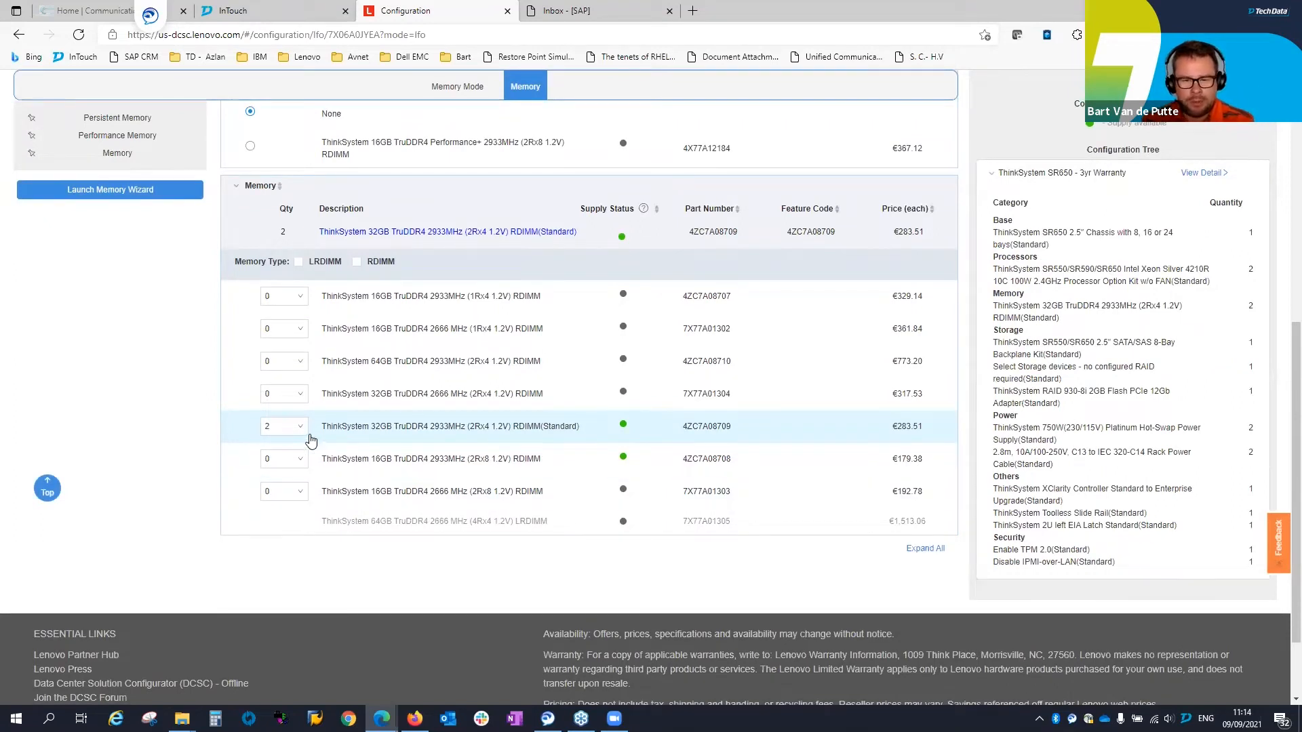
Try a quantity of 3 for the ThinkSystem 32GB TruDDR4 2933MHz (2Rx4 1.2V) RDIMM and review the configurator's response
click(300, 434)
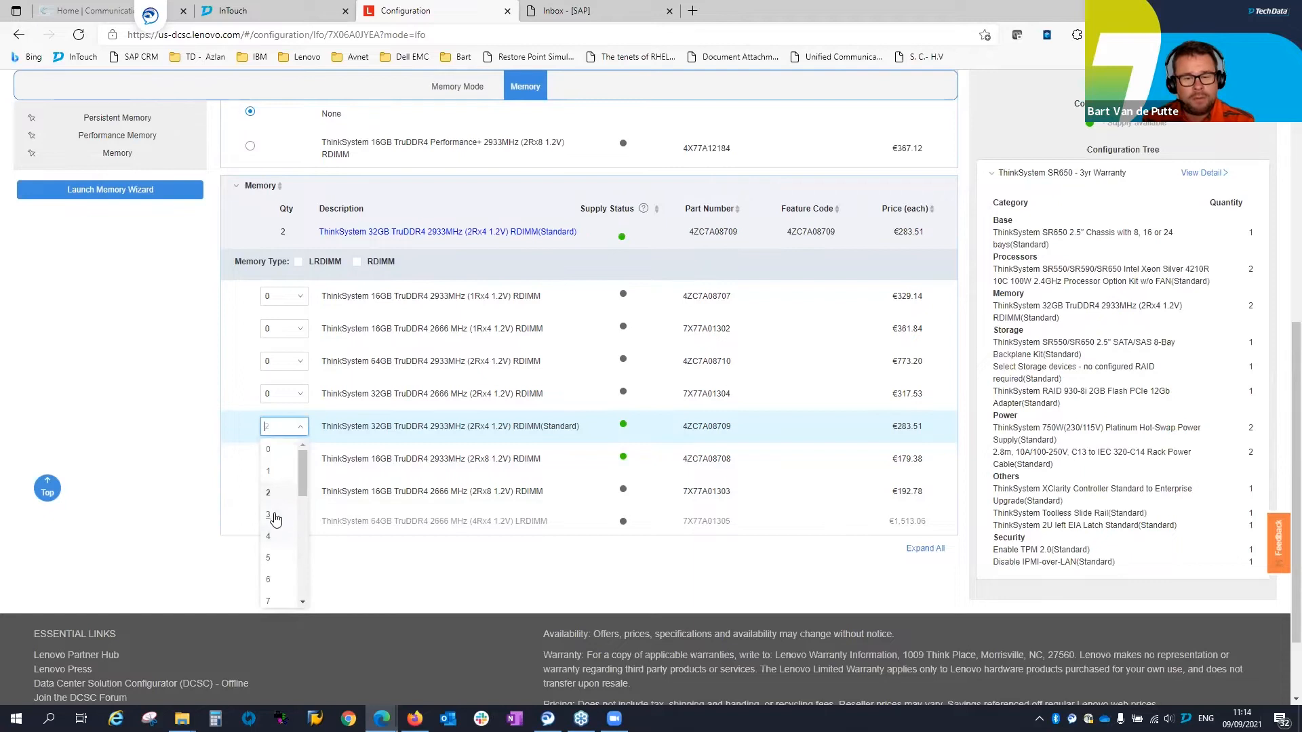
click(191, 517)
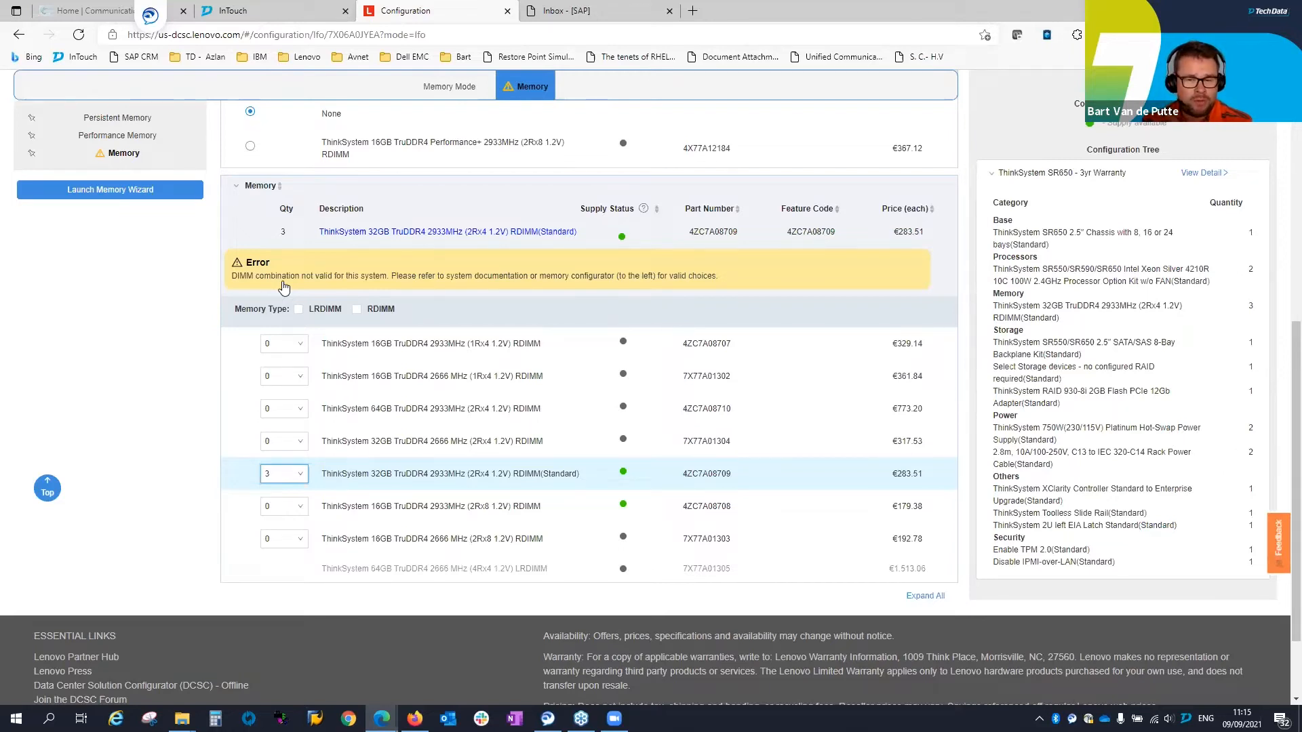
scroll(629, 389, up, 5)
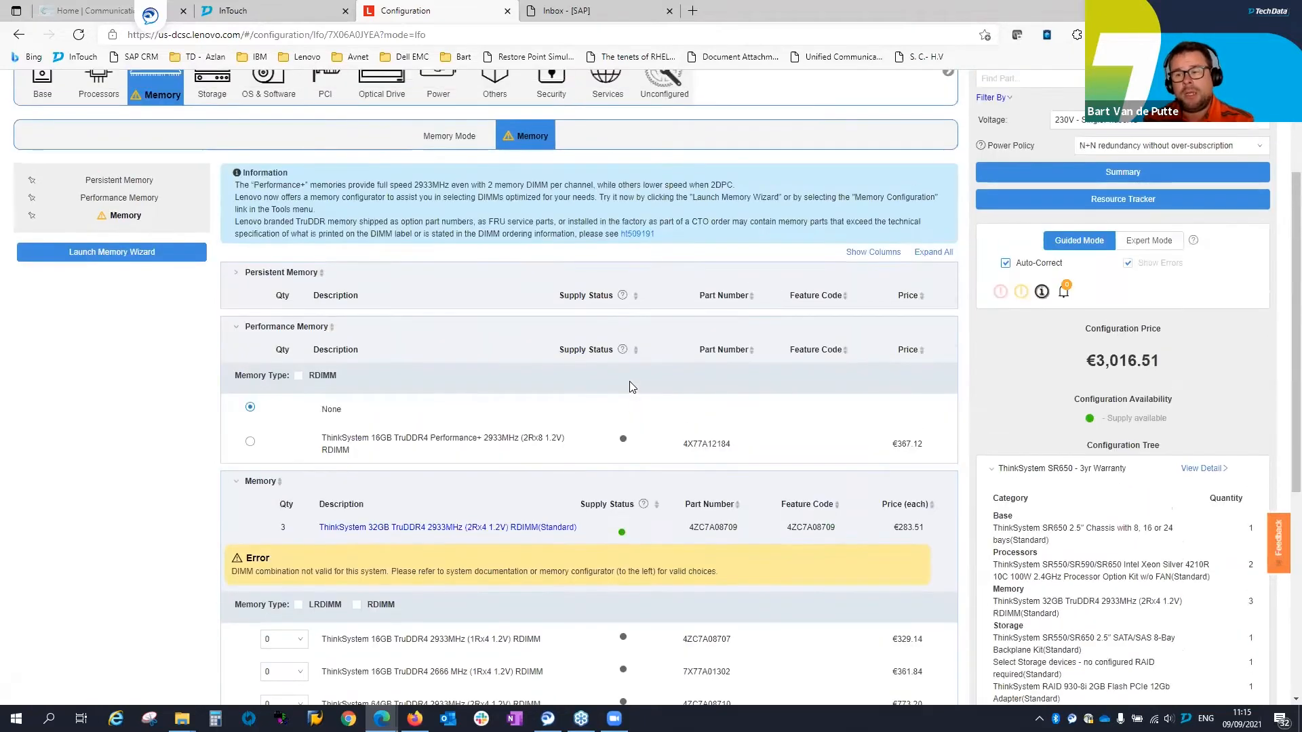
scroll(629, 381, up, 3)
scroll(630, 381, down, 1)
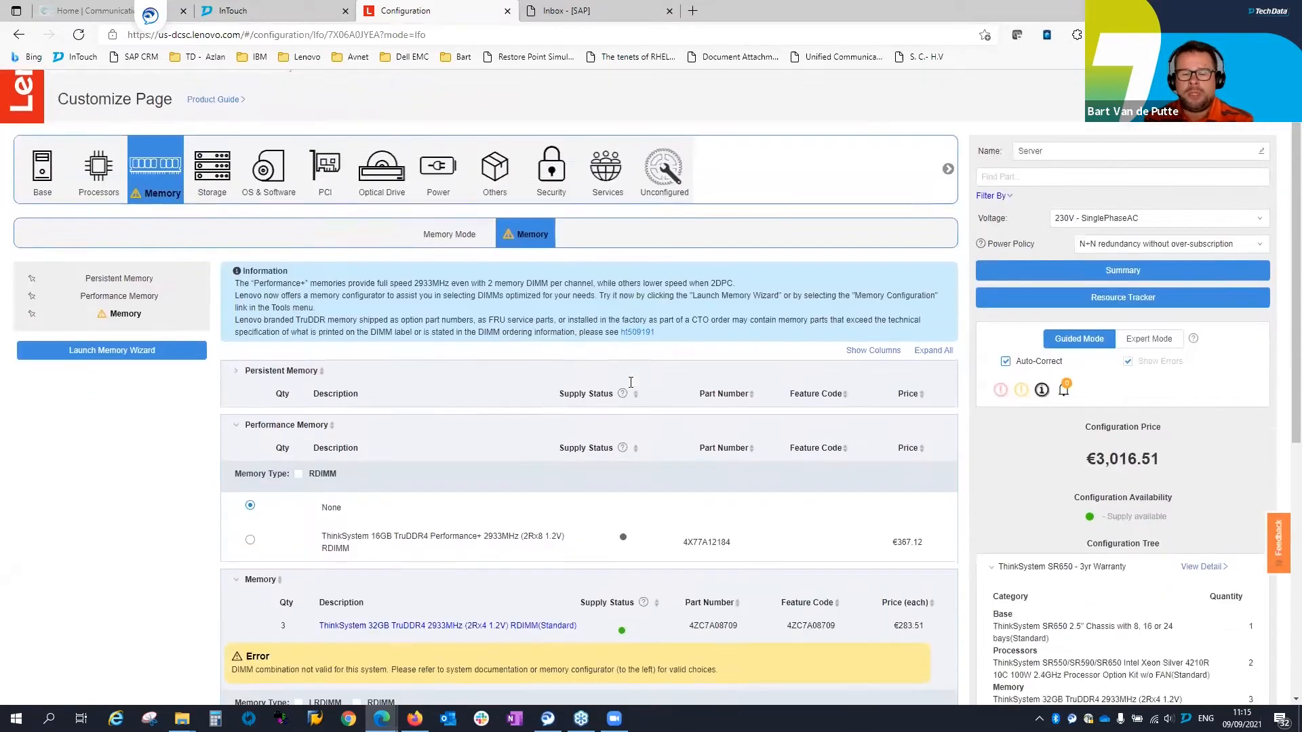
Set the quantity of the ThinkSystem 32GB TruDDR4 2933MHz (2Rx4 1.2V) RDIMM to 4 and open the storage options
scroll(630, 382, down, 8)
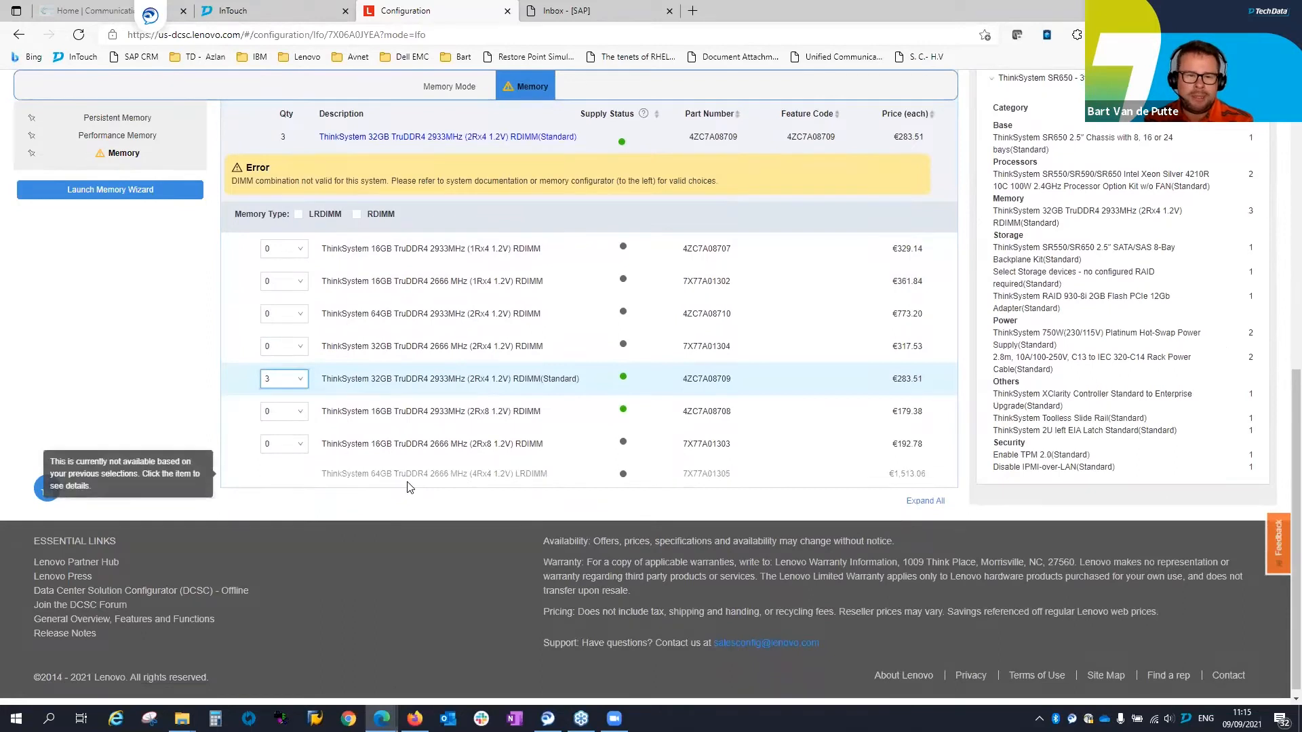
click(290, 381)
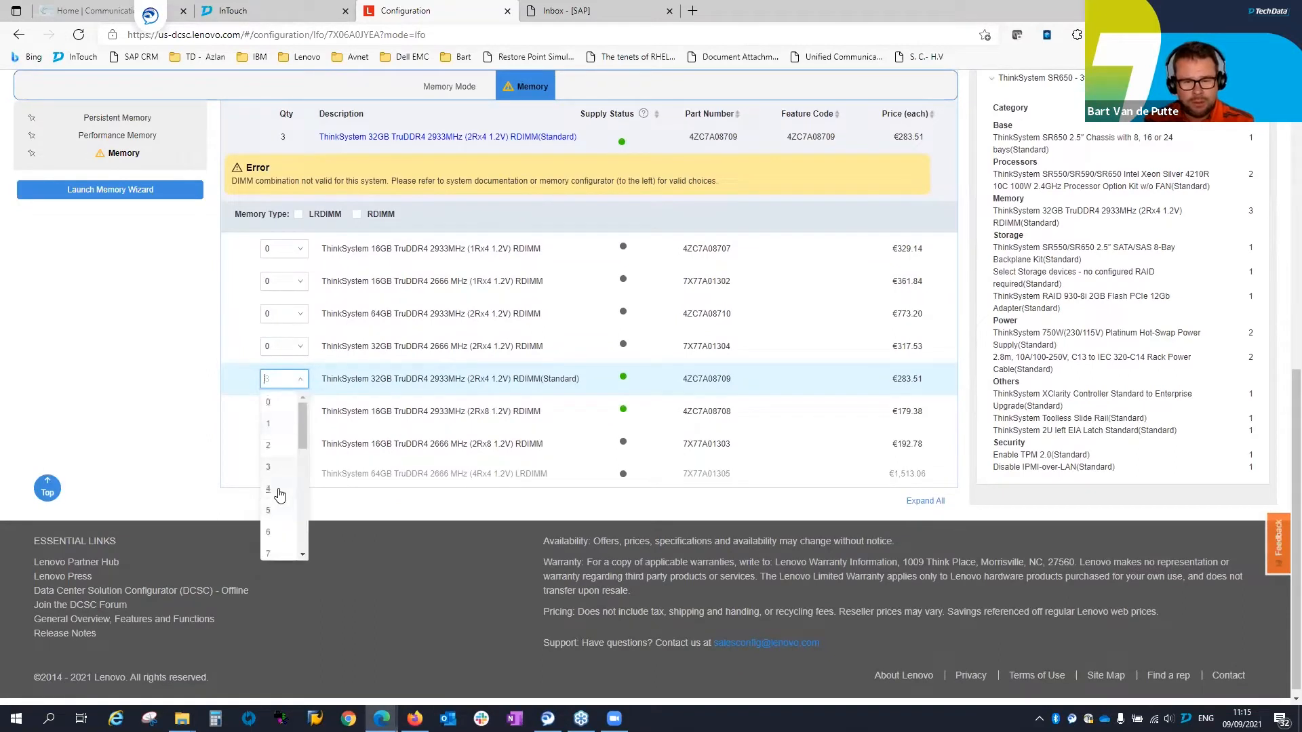
click(105, 413)
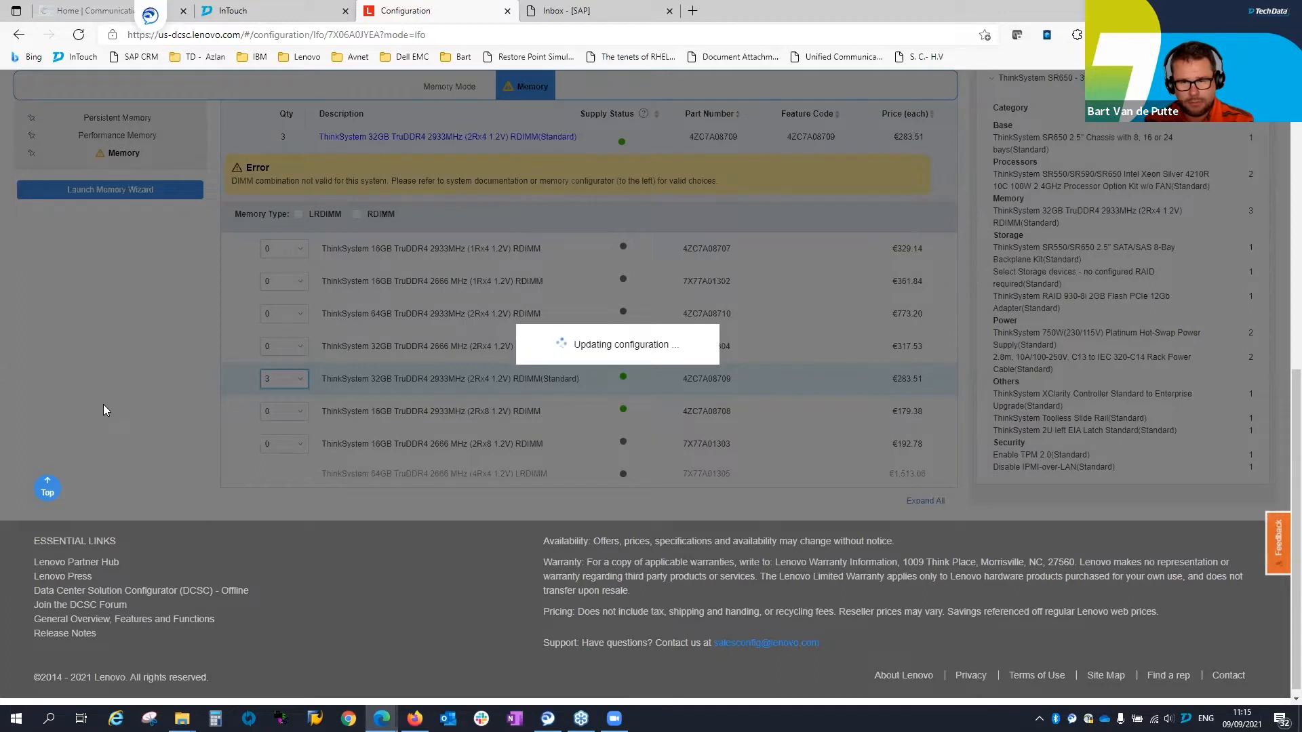
scroll(106, 411, up, 8)
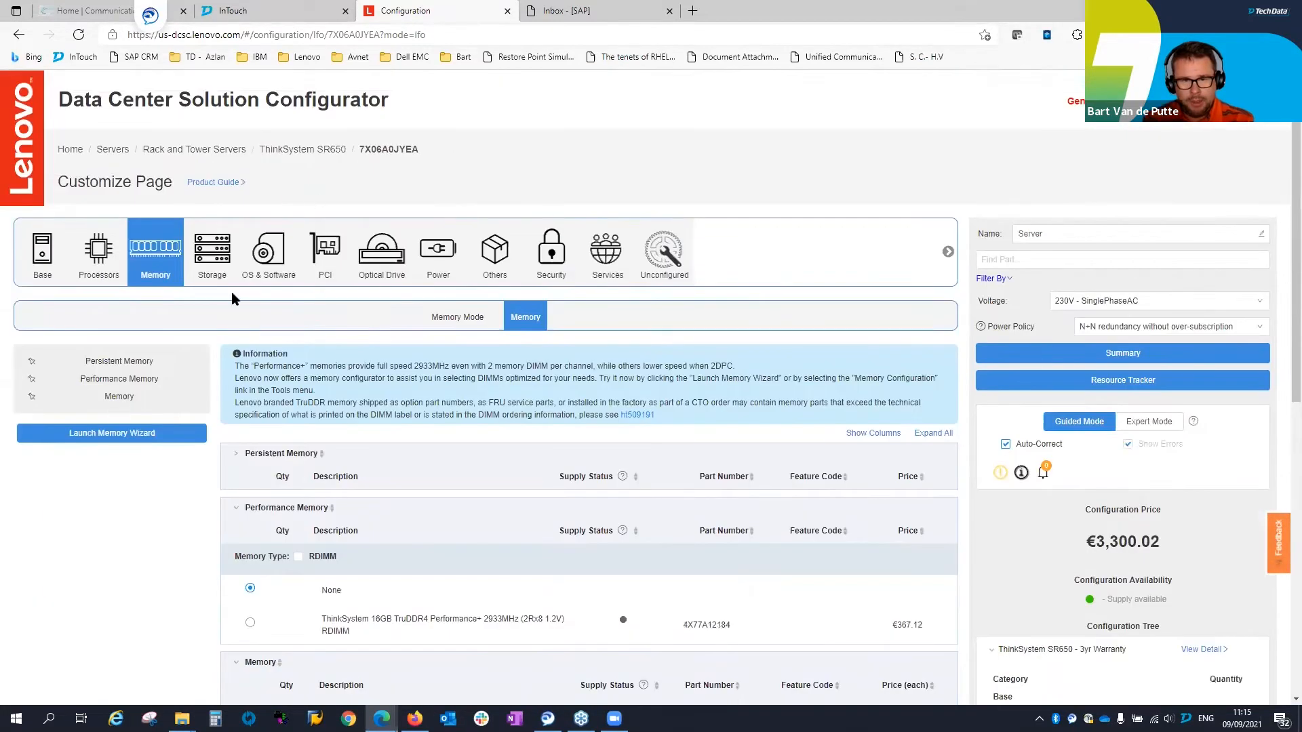
click(220, 268)
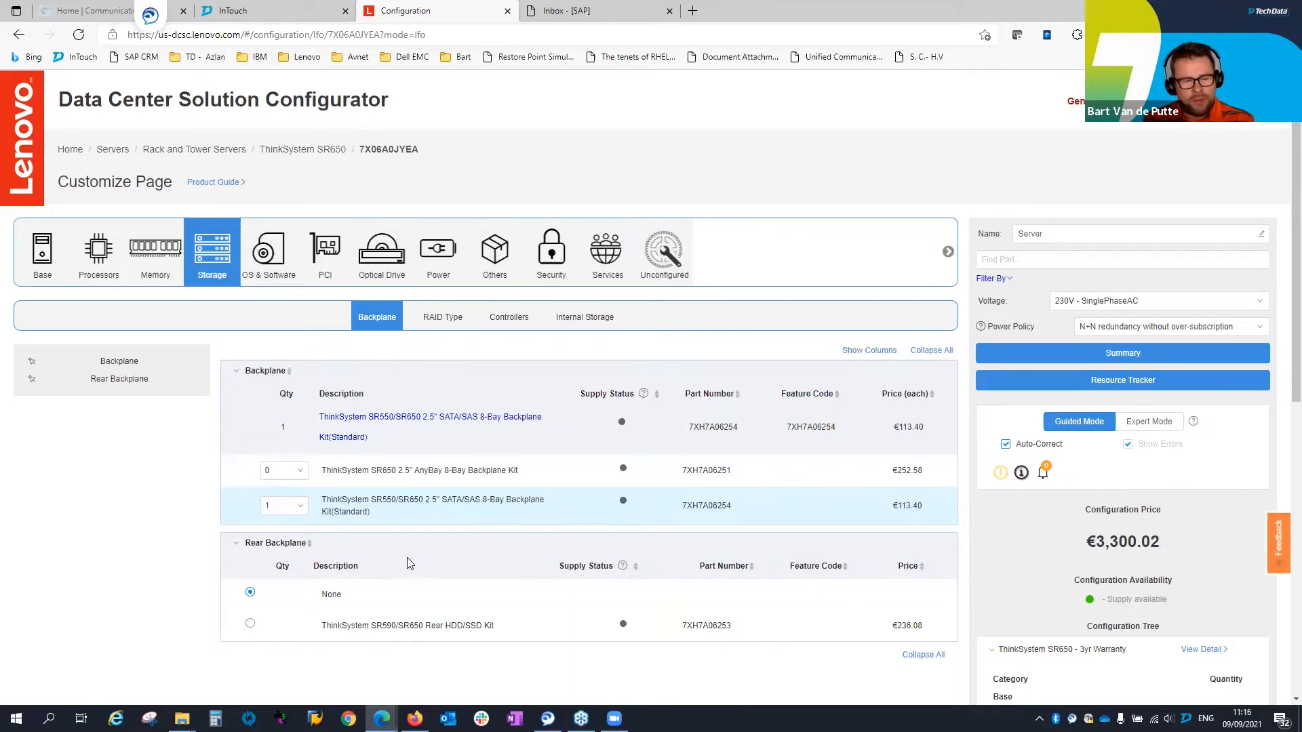
Try two ThinkSystem SR550/SR650 2.5" SATA/SAS 8-Bay Backplane Kits and set the quantity back to 1
click(278, 505)
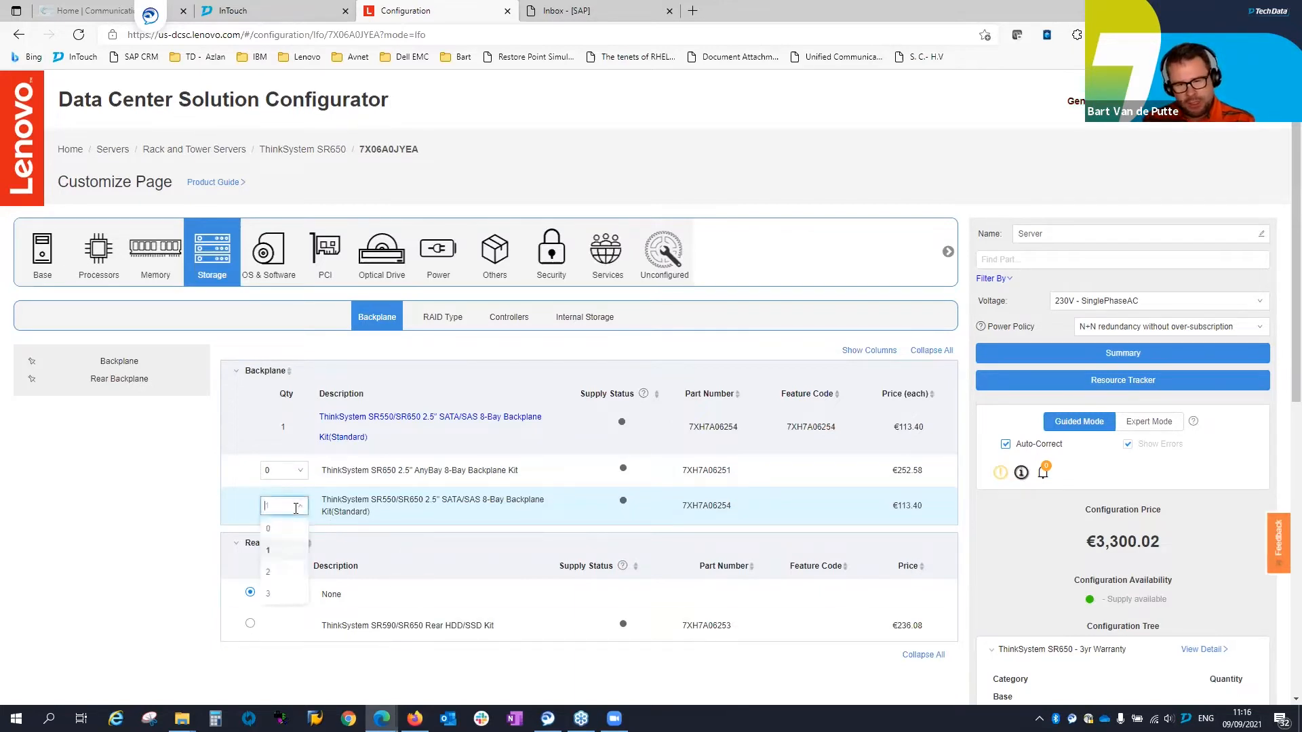
click(273, 574)
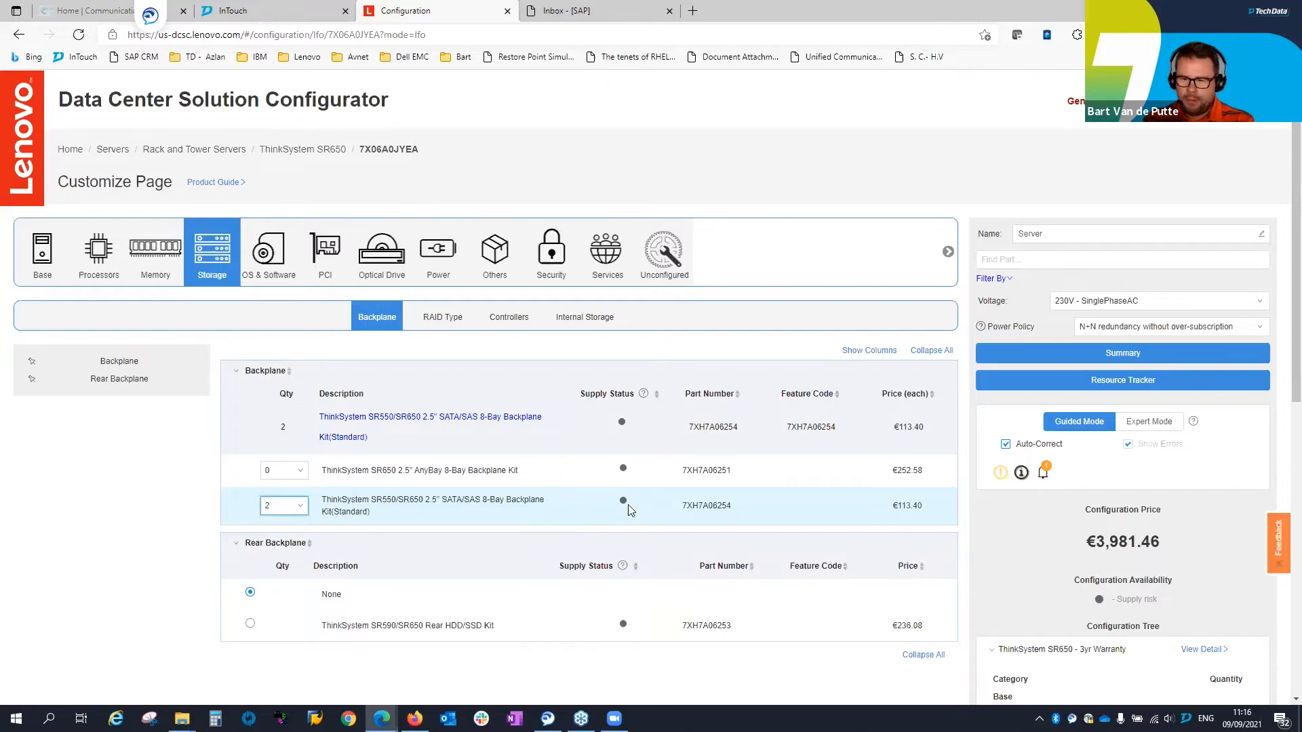
click(271, 510)
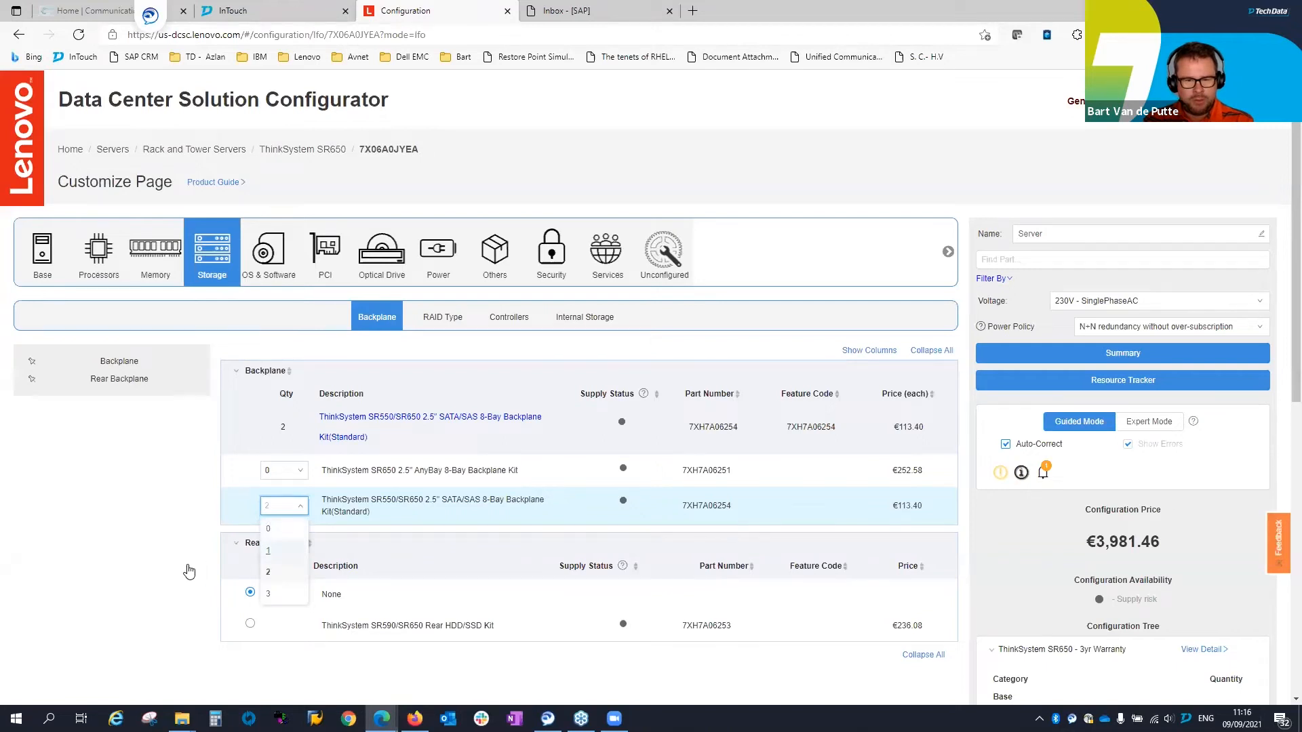
click(165, 580)
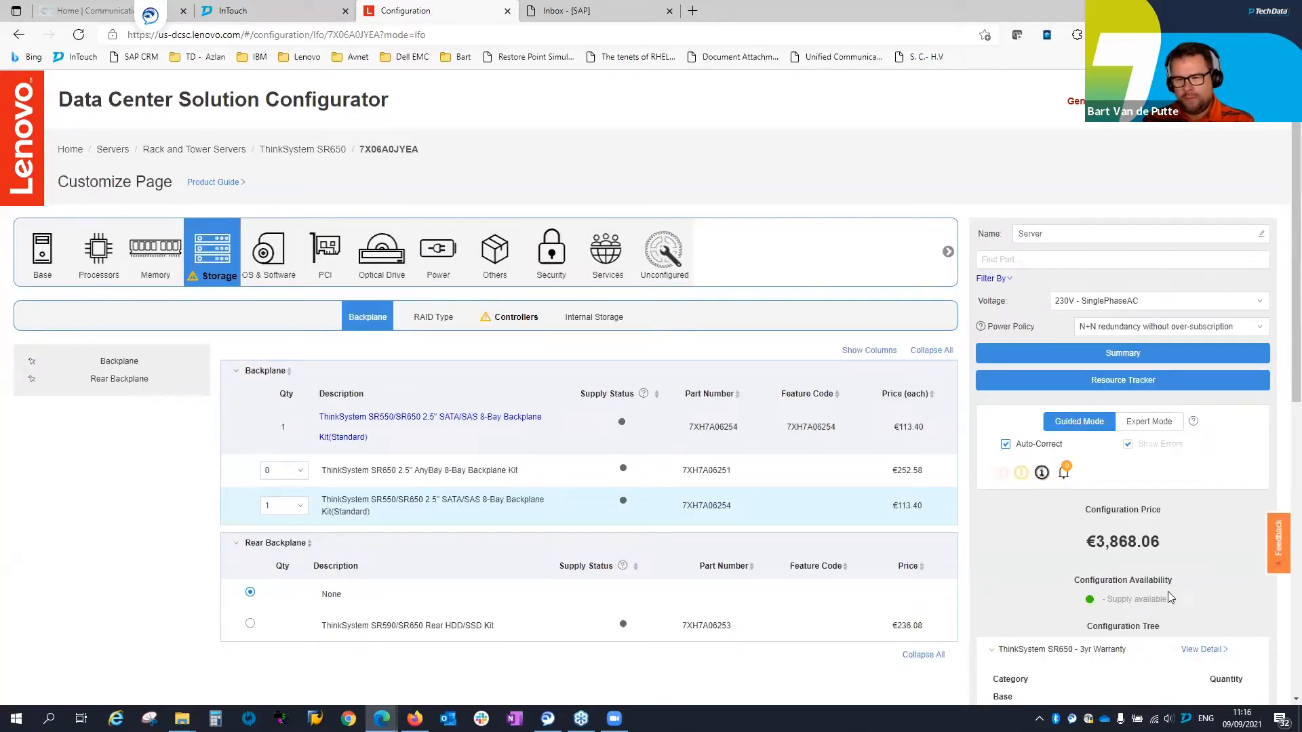
Resolve the controller error by setting the quantity of the ThinkSystem RAID 930-8i 2GB Flash PCIe 12Gb Adapter to 1
click(502, 327)
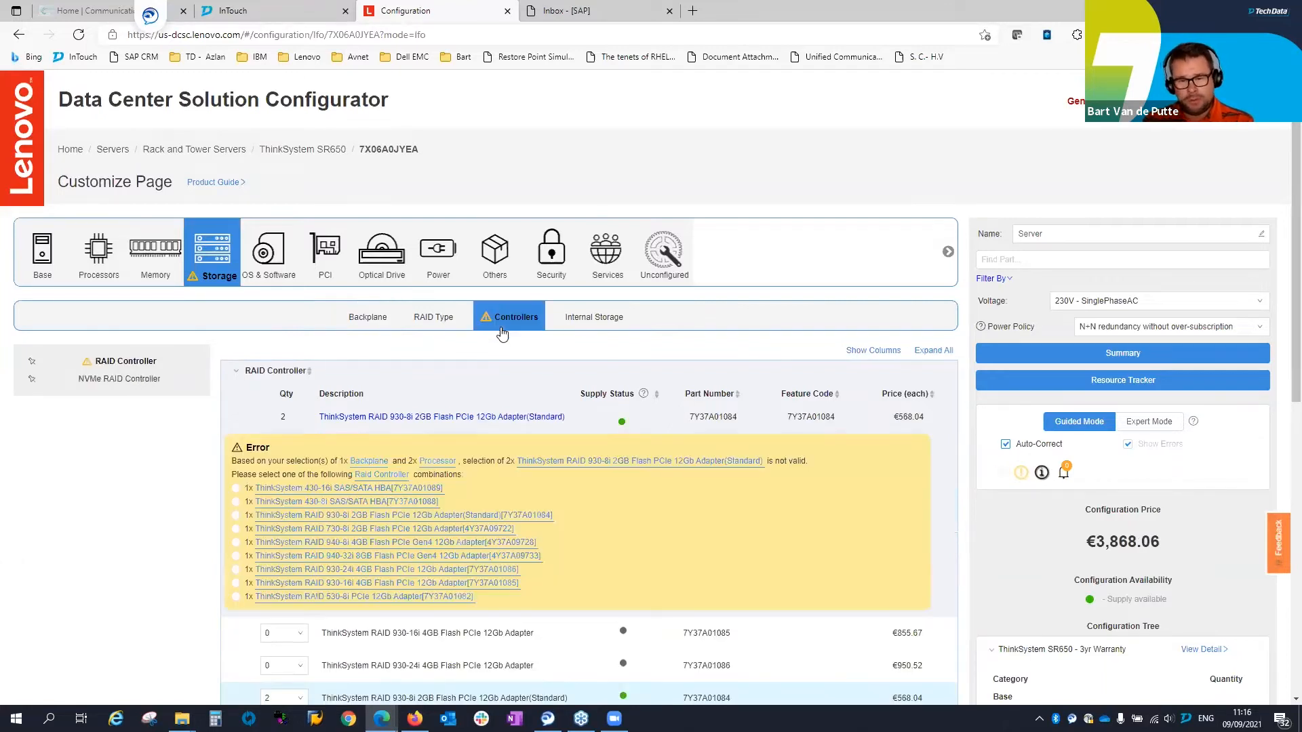
scroll(357, 586, down, 3)
scroll(357, 586, down, 2)
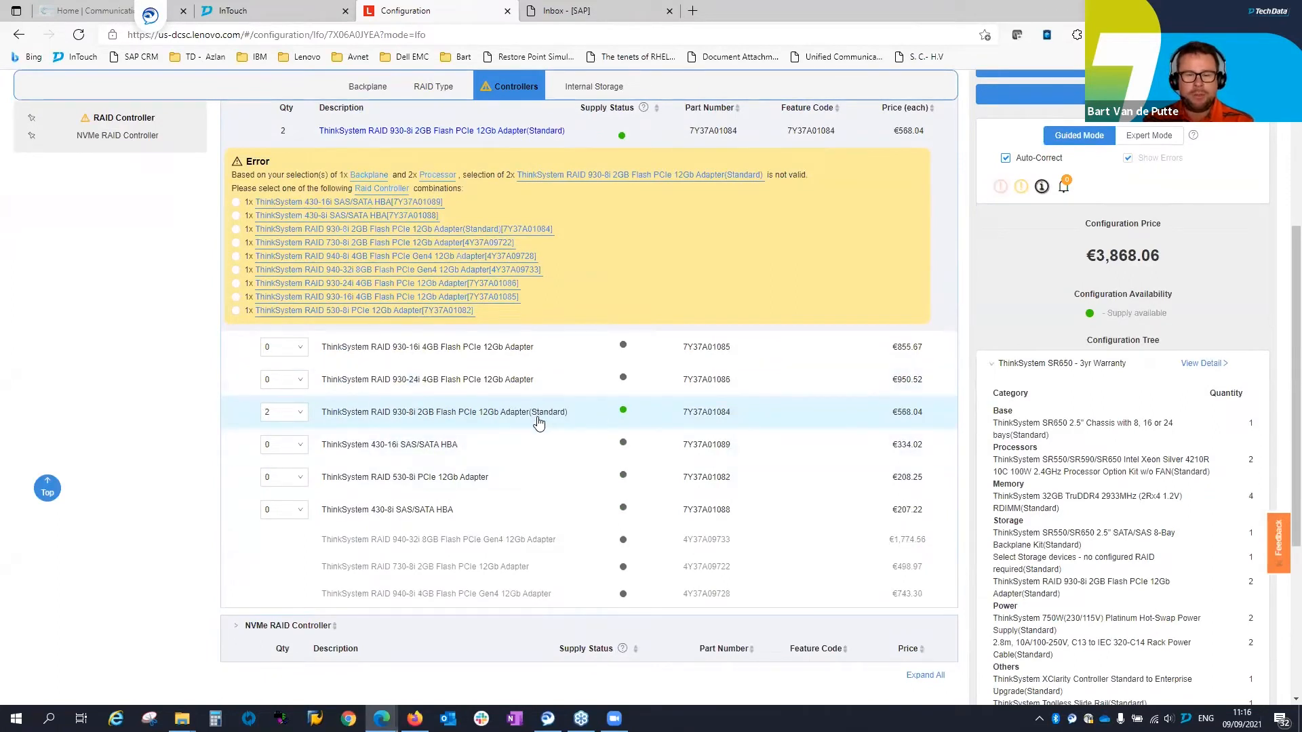
click(297, 415)
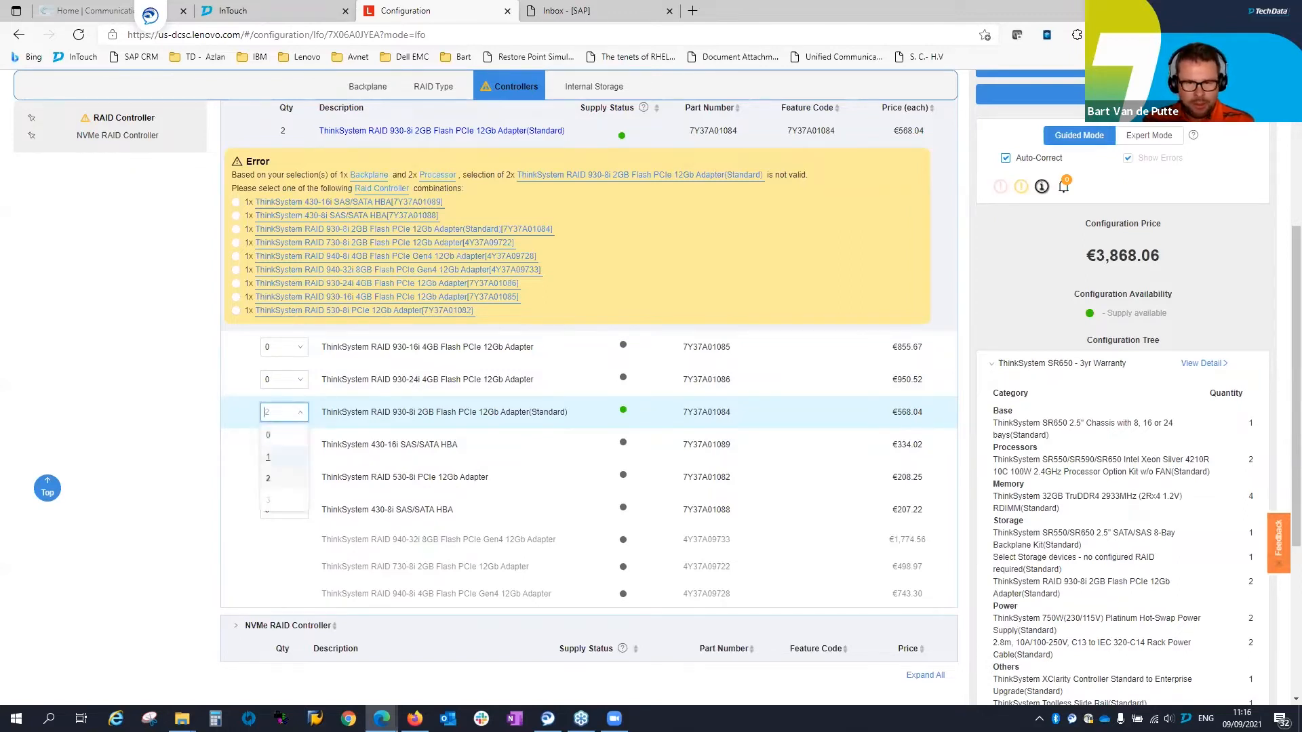
click(71, 573)
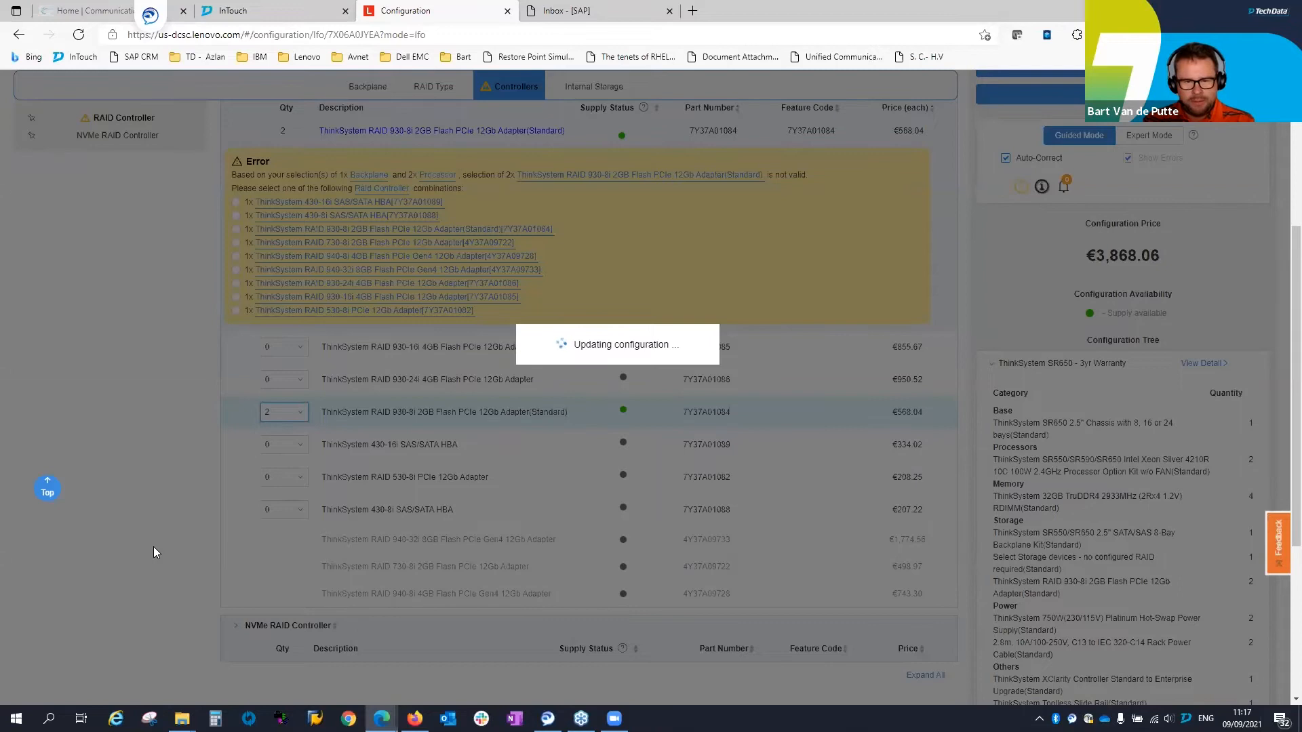
Open the internal storage options and filter the drives to SSD category and SFF height
scroll(198, 541, up, 5)
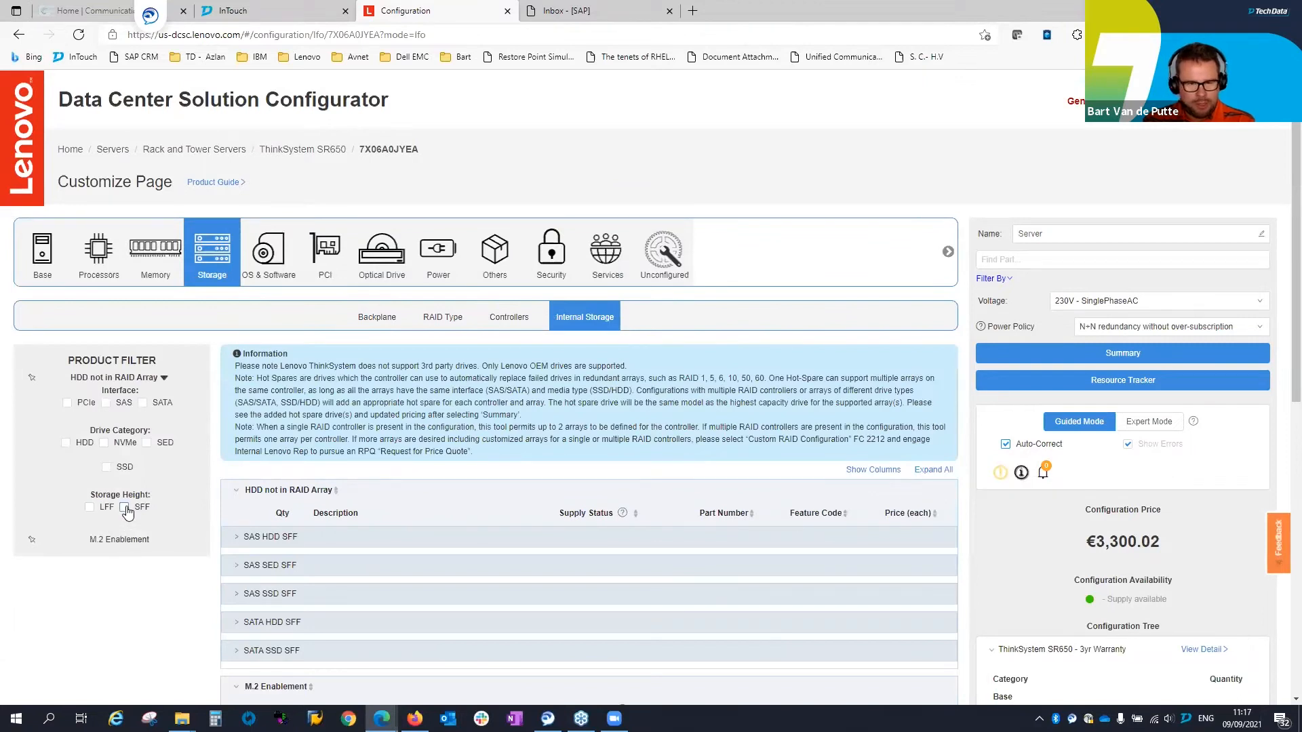
click(124, 507)
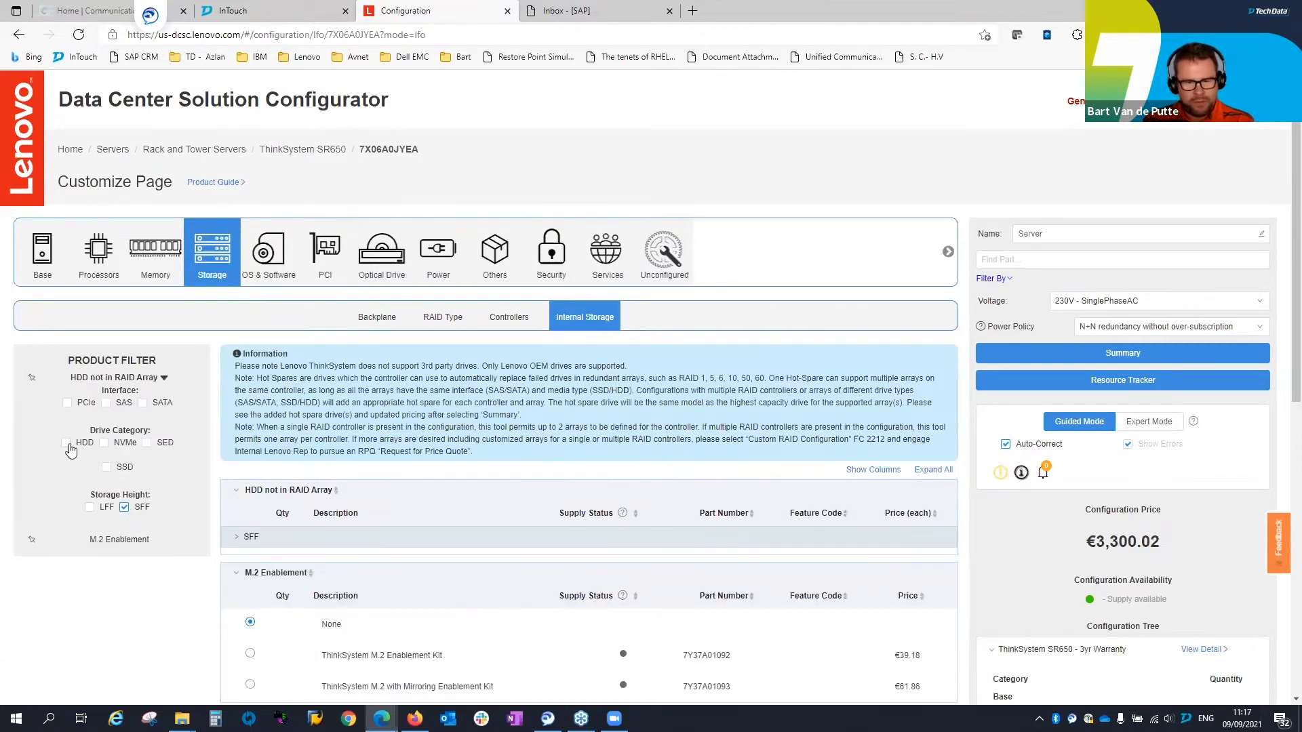
click(107, 468)
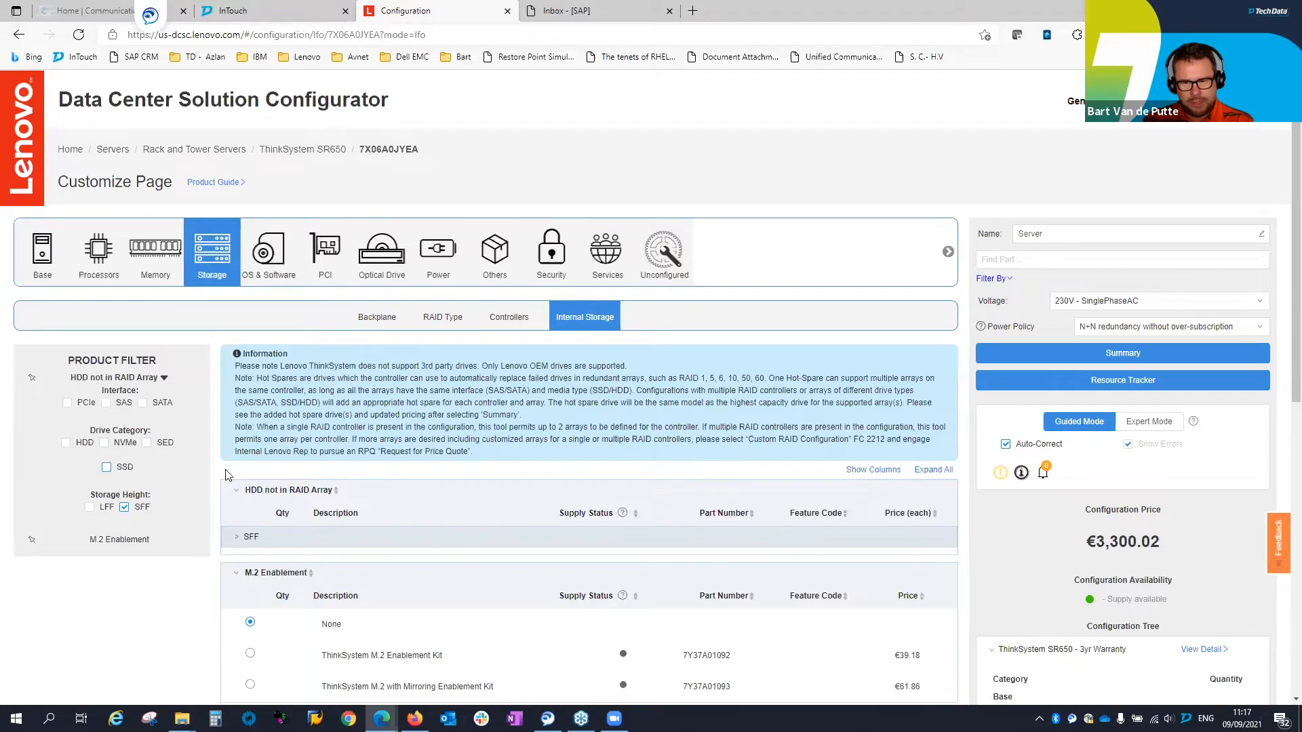
scroll(183, 525, down, 3)
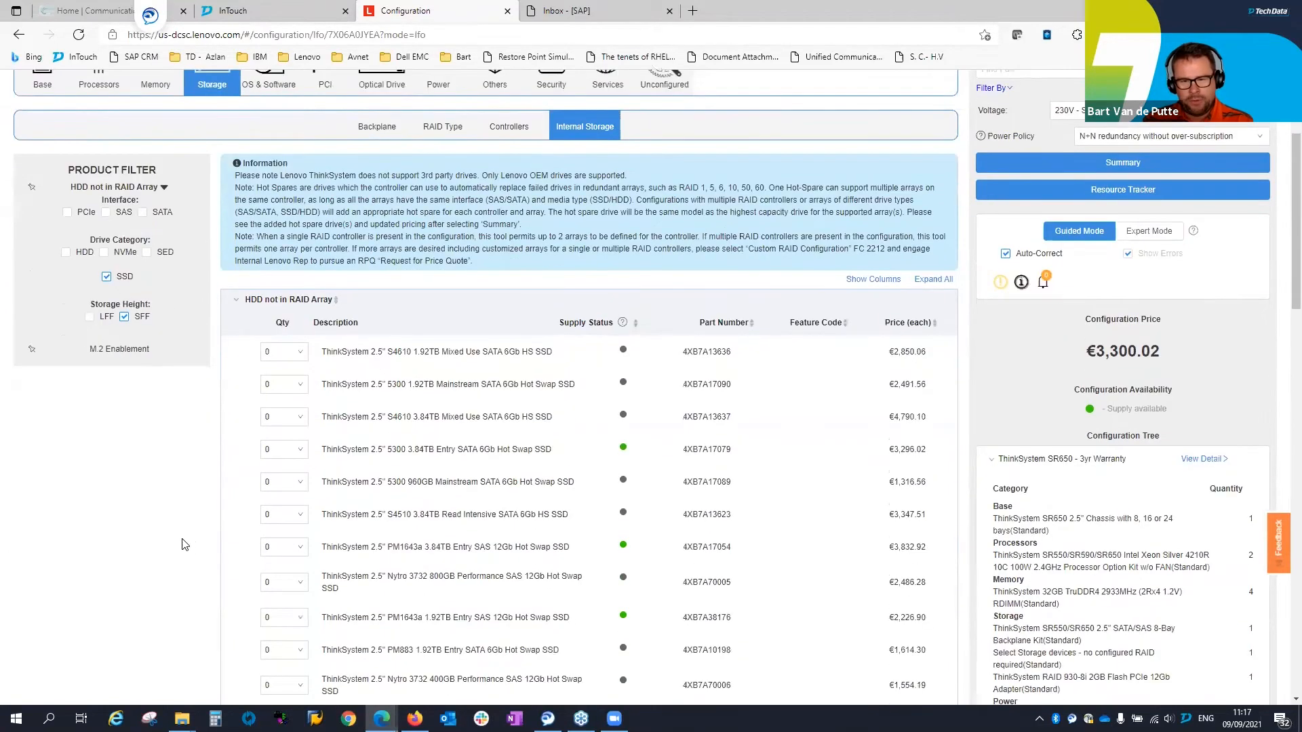
Check the supply status of the filtered SSDs and add four ThinkSystem 2.5" PM1643a 1.92TB Entry SAS 12Gb Hot Swap SSDs
scroll(183, 546, down, 2)
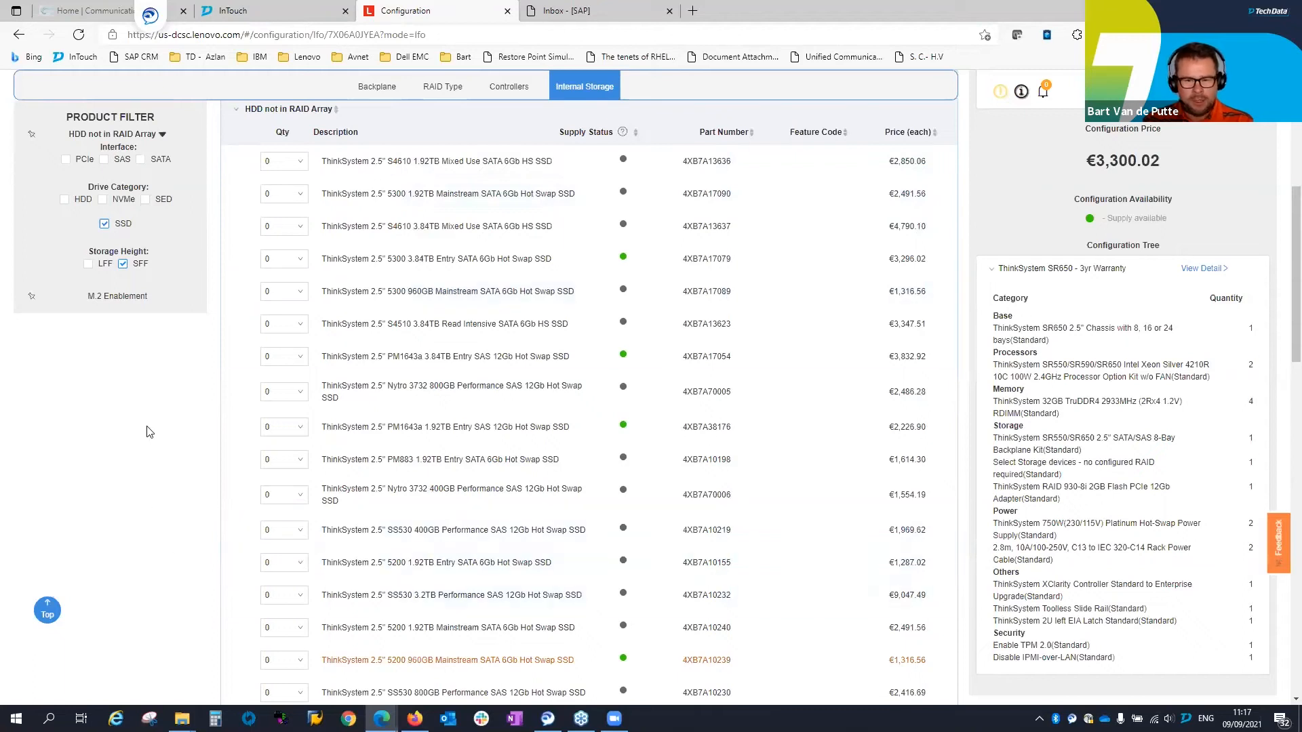
scroll(148, 431, down, 7)
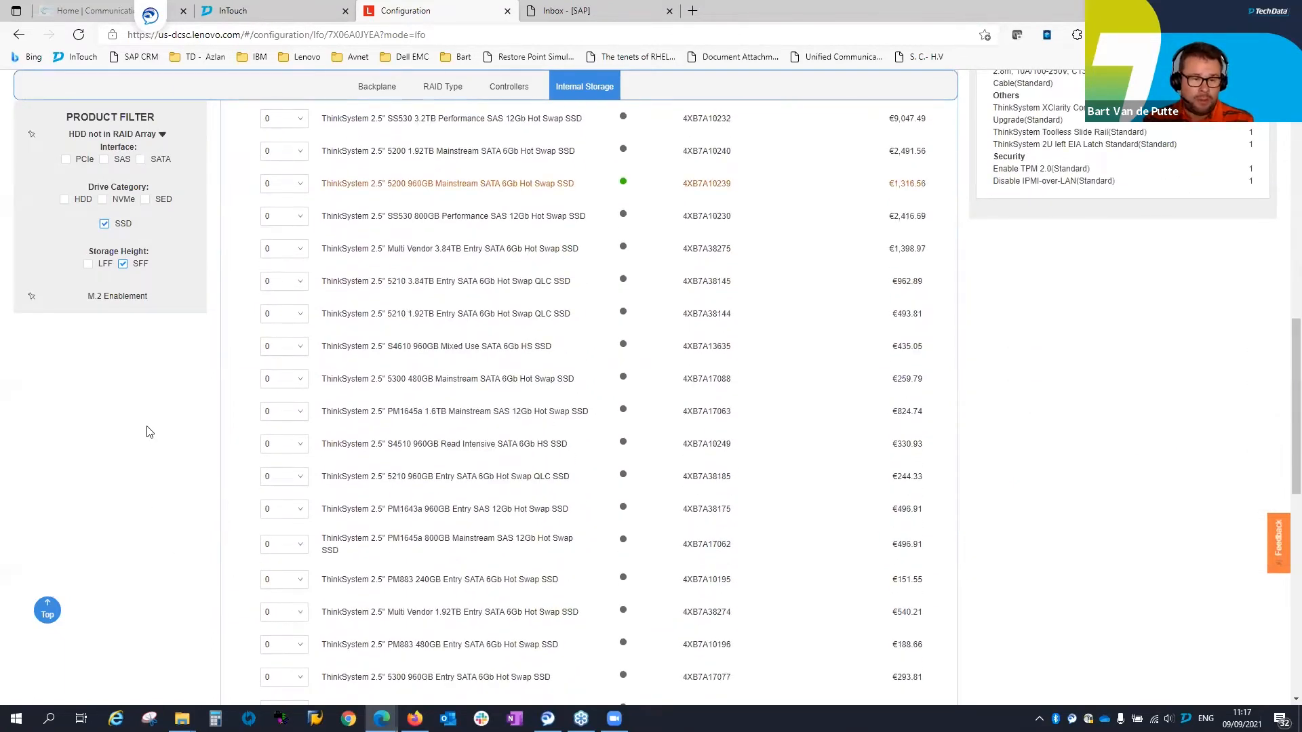
scroll(149, 432, up, 8)
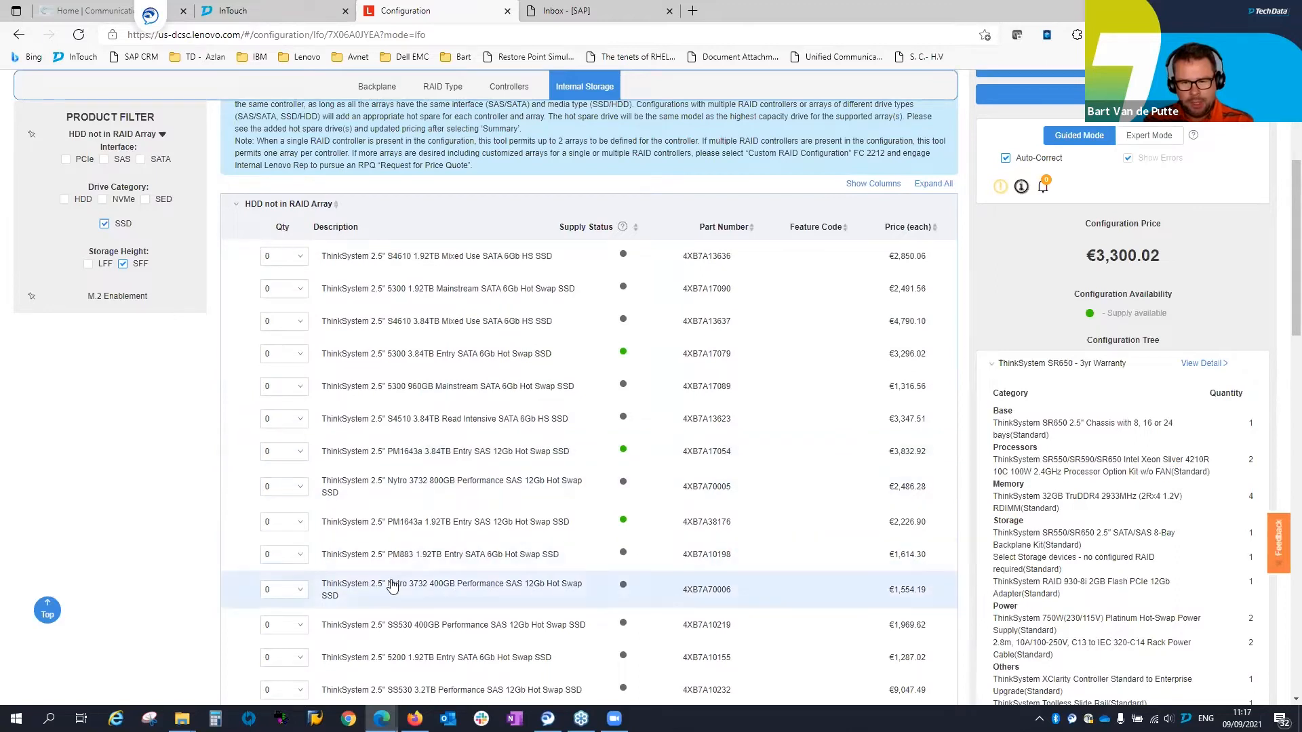
click(283, 522)
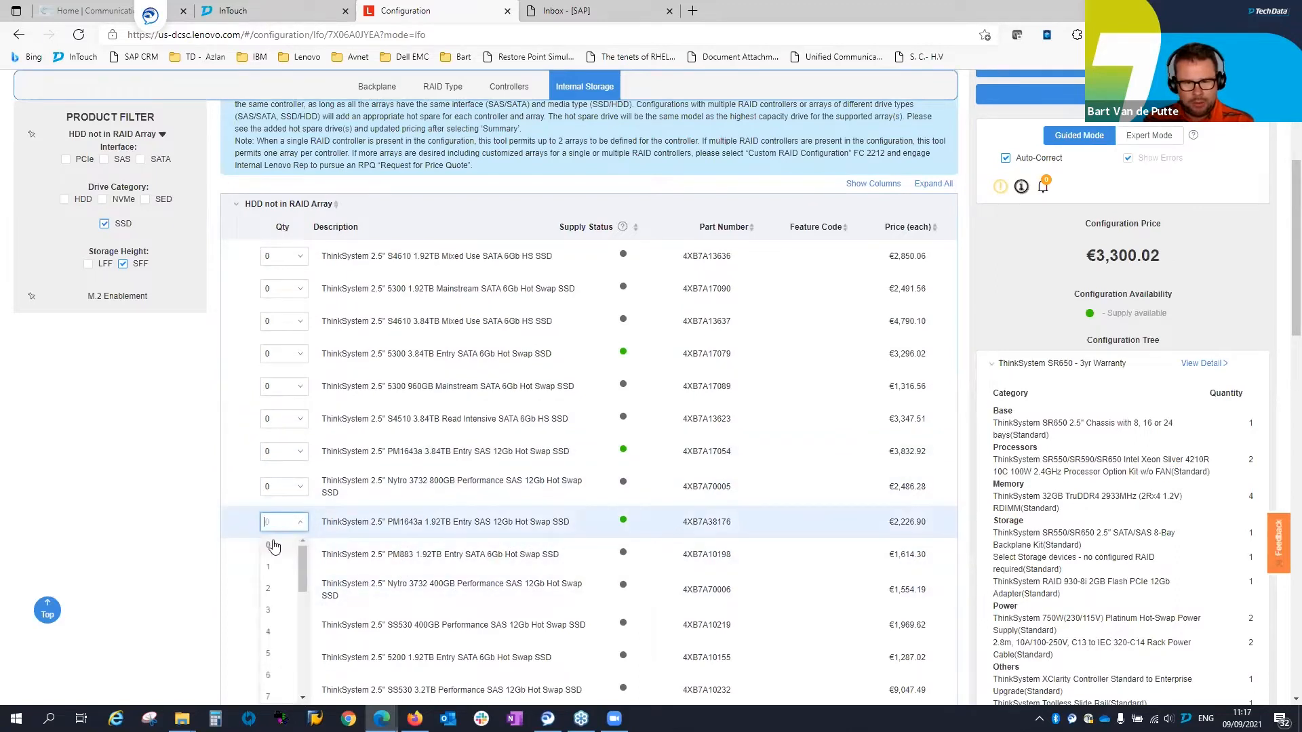
click(277, 634)
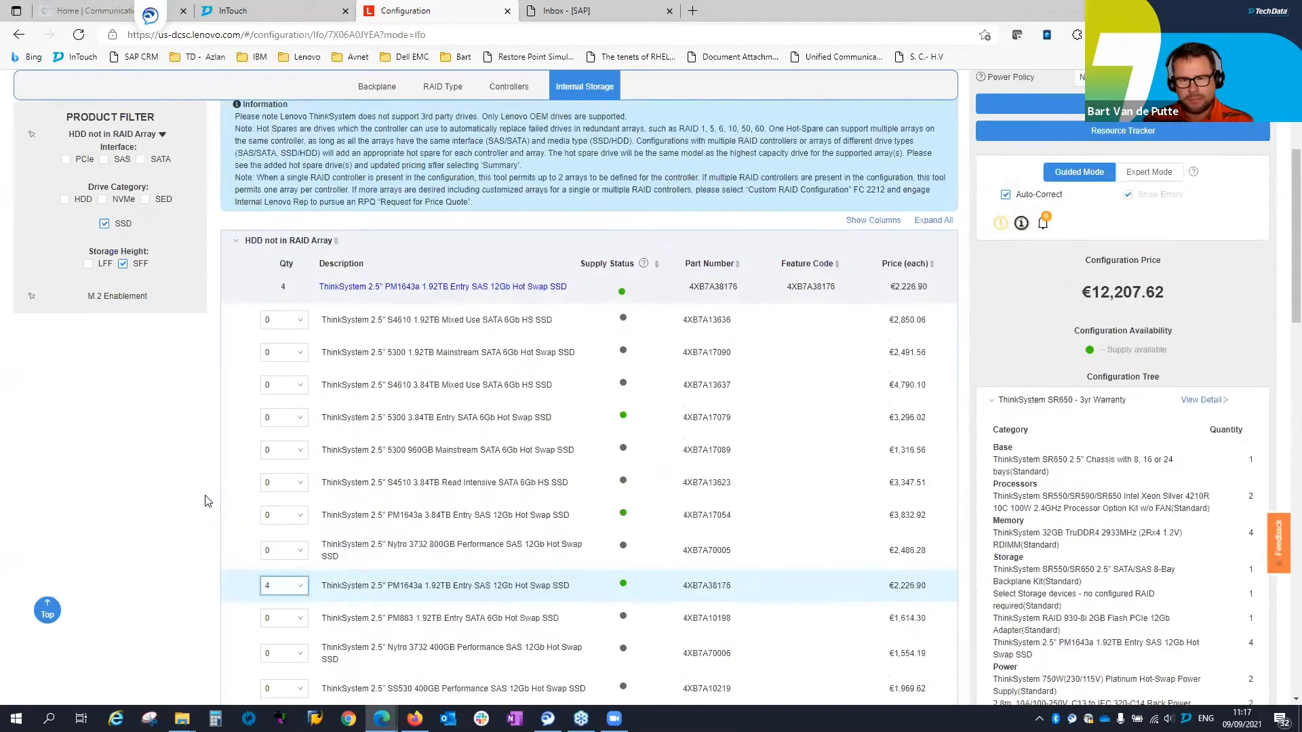
Add one Windows Server 2019 Standard ROK (16 core) - MultiLang license from the Microsoft software options
scroll(208, 502, up, 3)
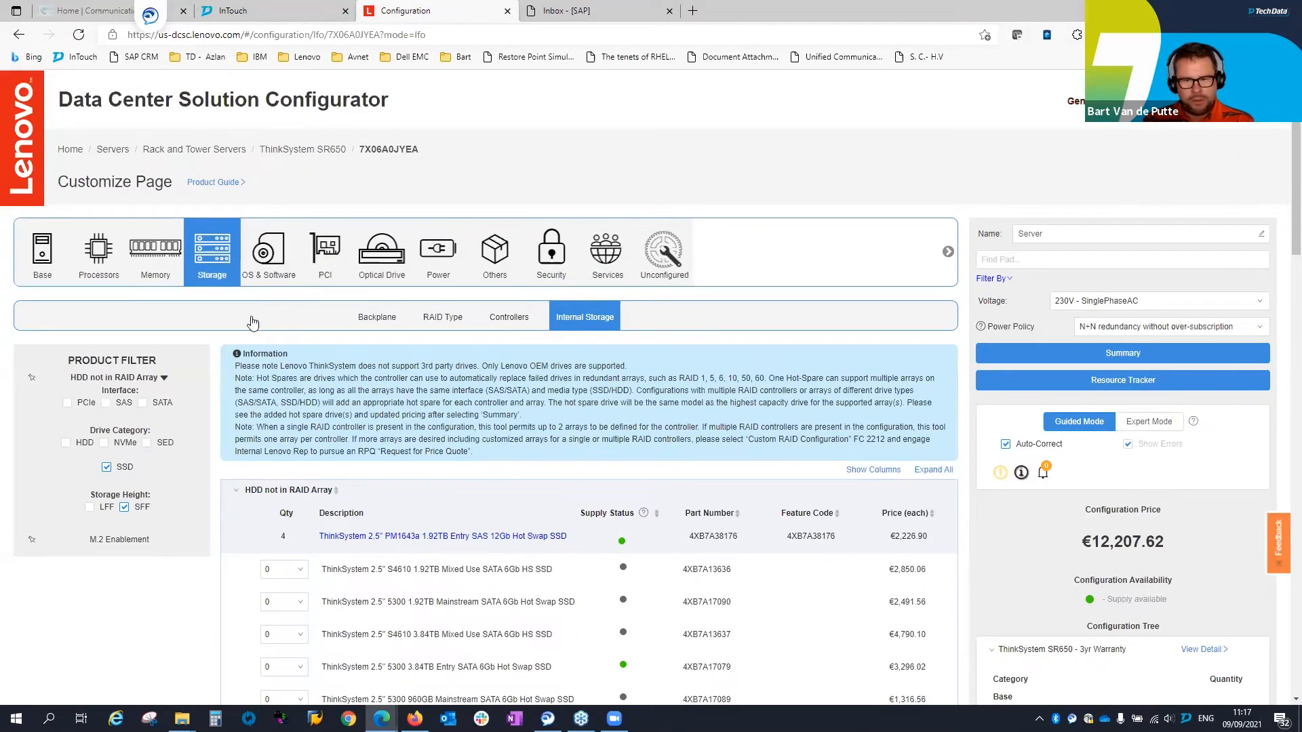
click(269, 252)
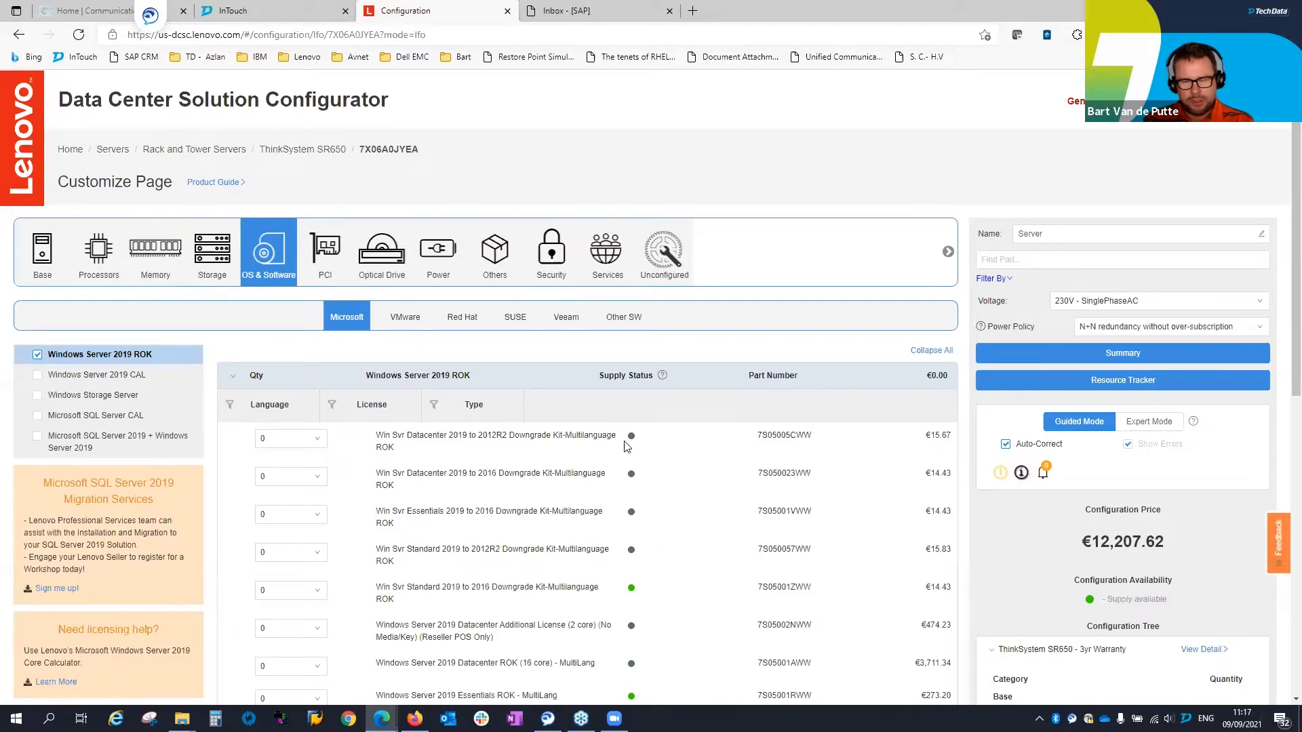
scroll(723, 455, down, 1)
scroll(723, 454, down, 4)
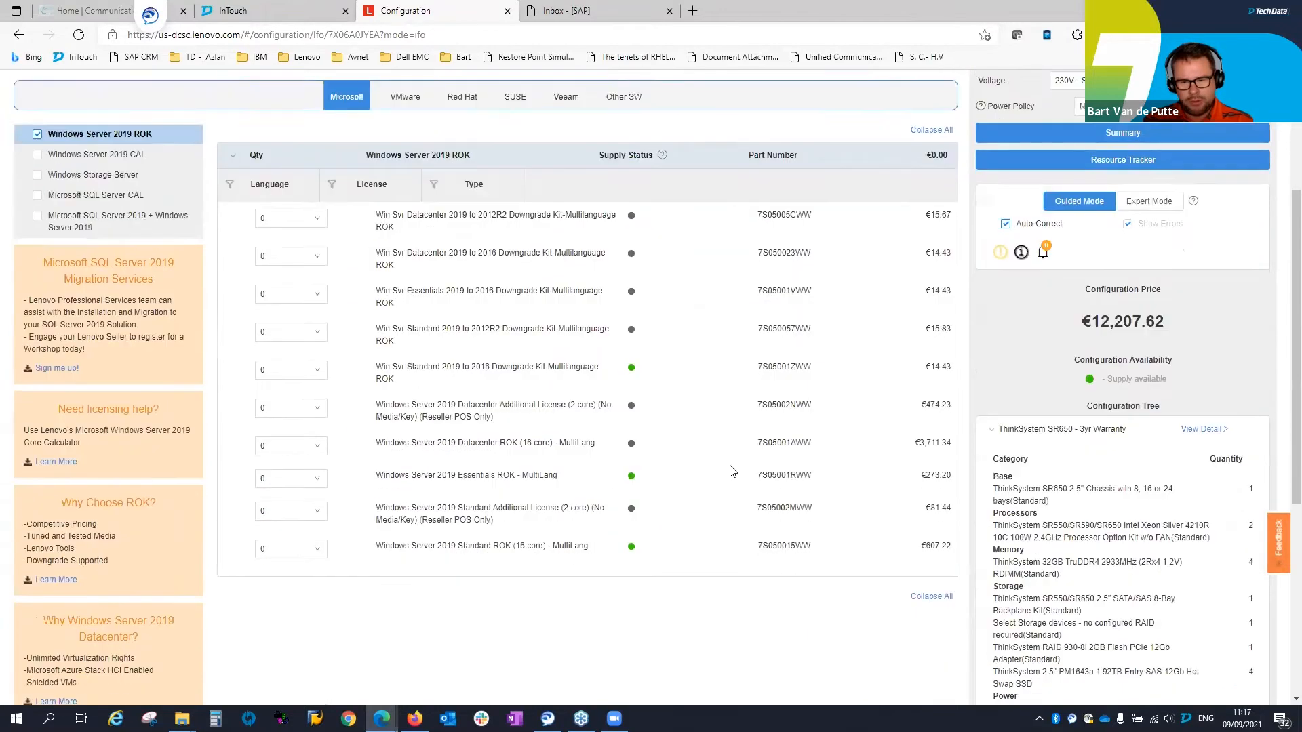
click(290, 483)
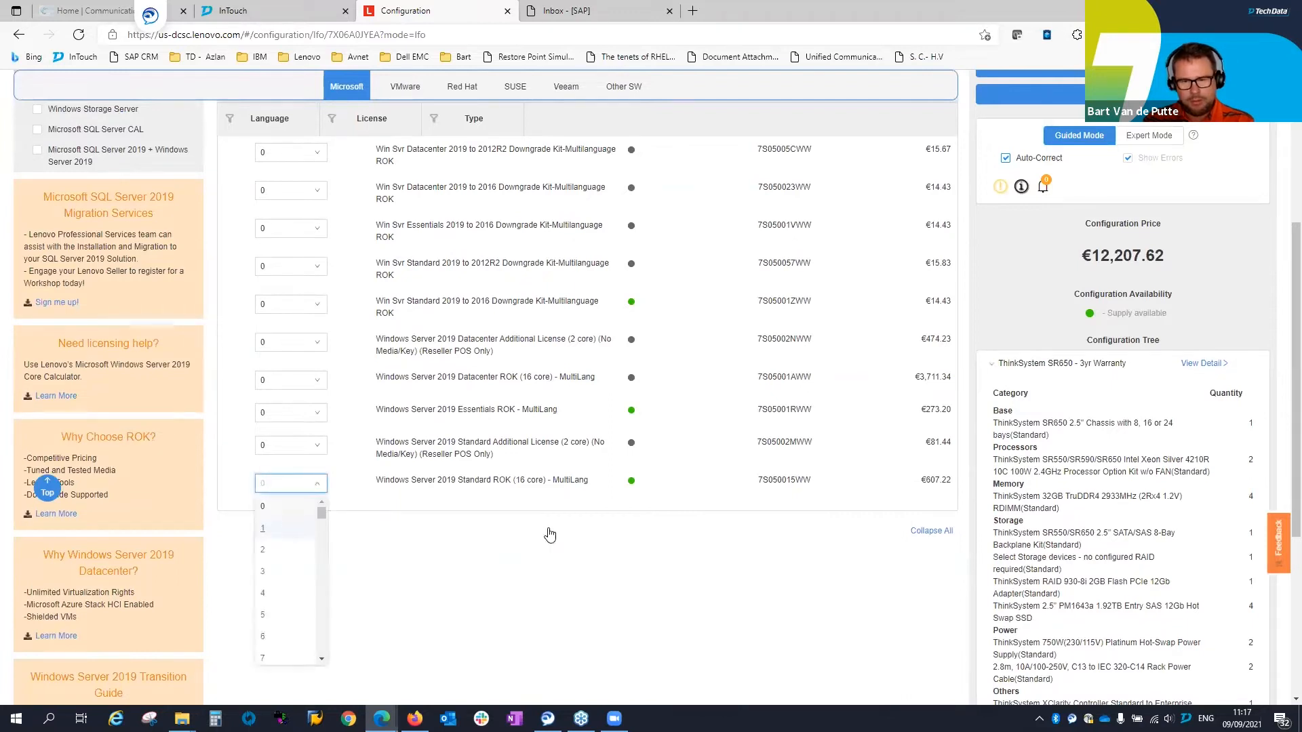
Set the Windows Server 2019 Standard ROK (16 core) quantity to 1 and add one Lenovo Provided VMware vSphere 7 Essentials Kit (Maintenance Only) 3Yr S&S
scroll(548, 534, up, 2)
key(Return)
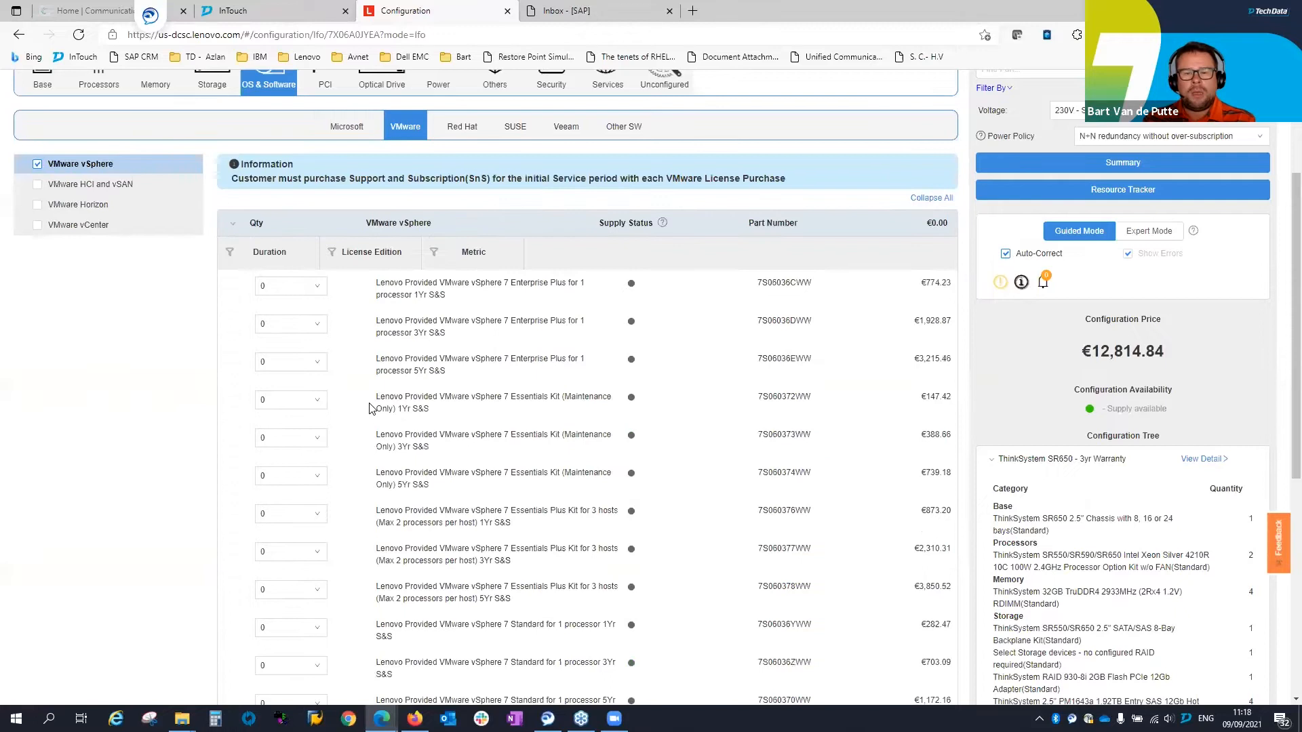
scroll(151, 441, down, 2)
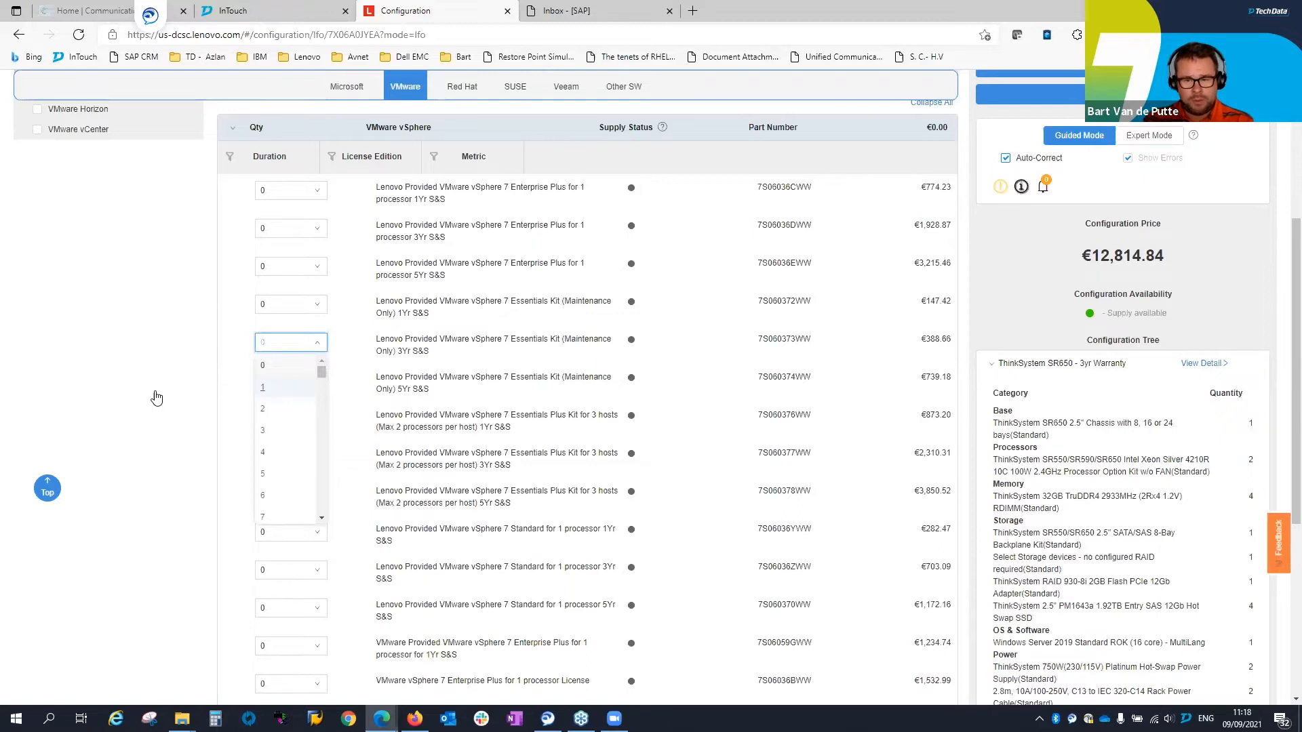
key(Return)
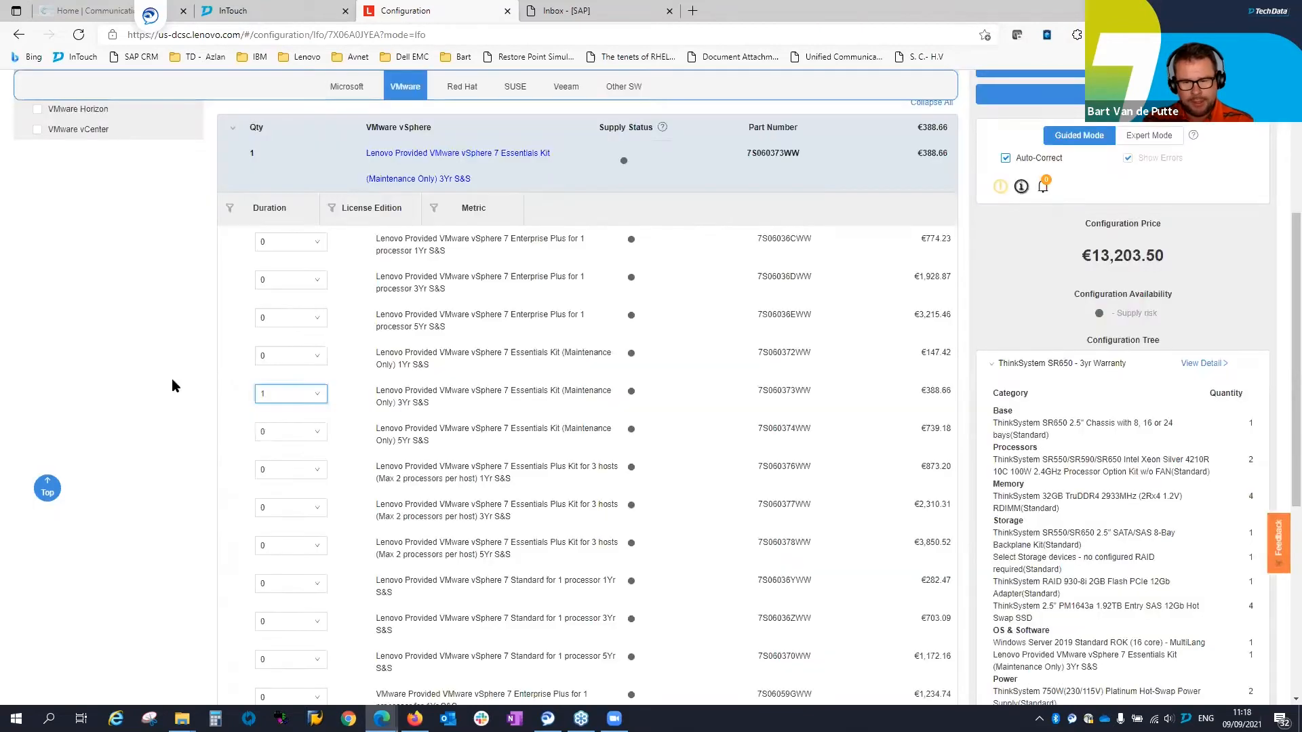
Search the page for "essentials kit" and add one VMware vSphere 7 Essentials Kit for 3 hosts (Max 2 processors per host) License
scroll(226, 378, down, 4)
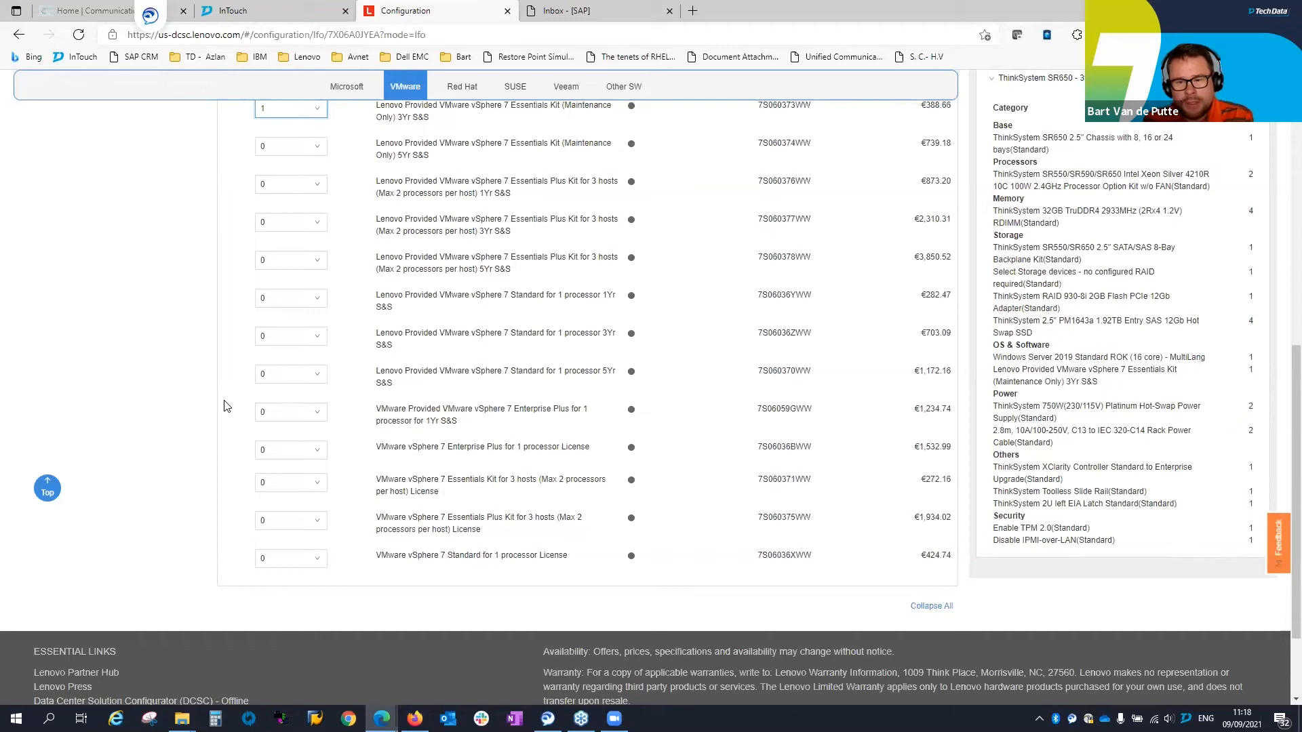
scroll(153, 411, up, 2)
scroll(154, 411, up, 4)
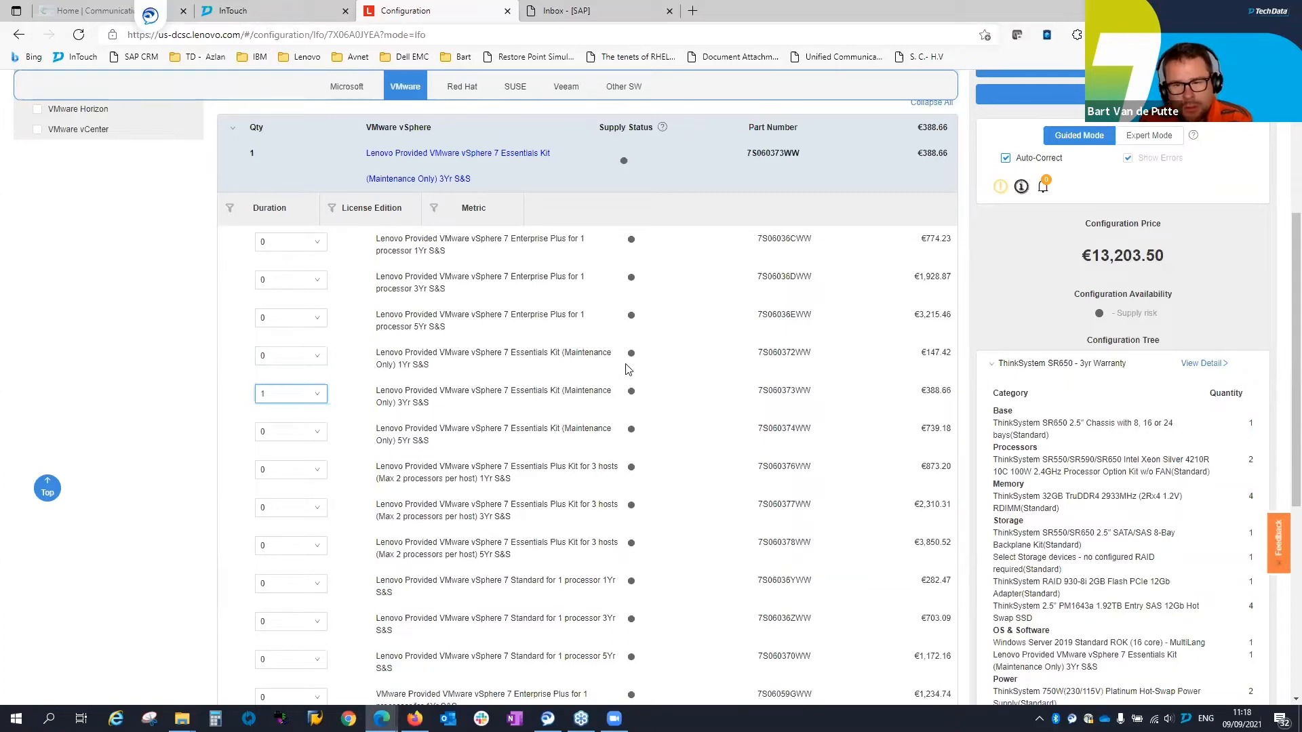
key(ctrl+f)
text(e)
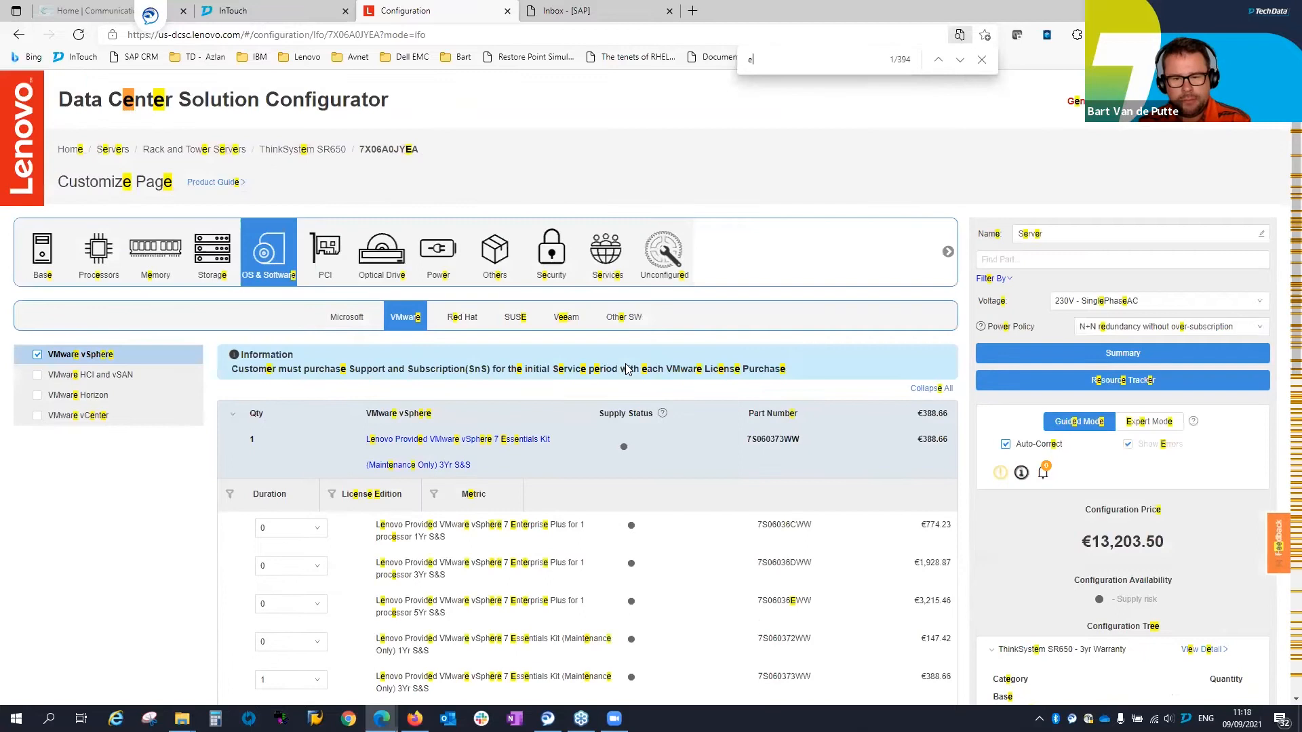
text(ssentil)
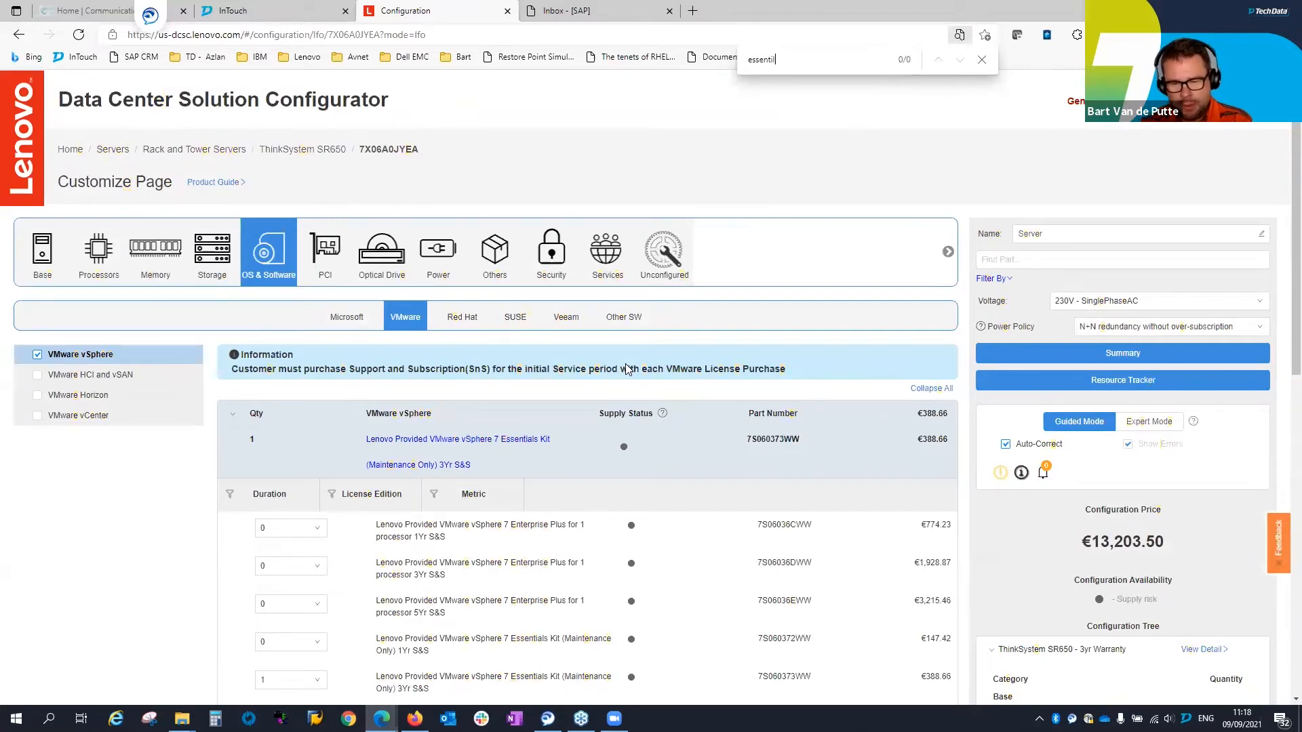
key(BackSpace)
text(als kit)
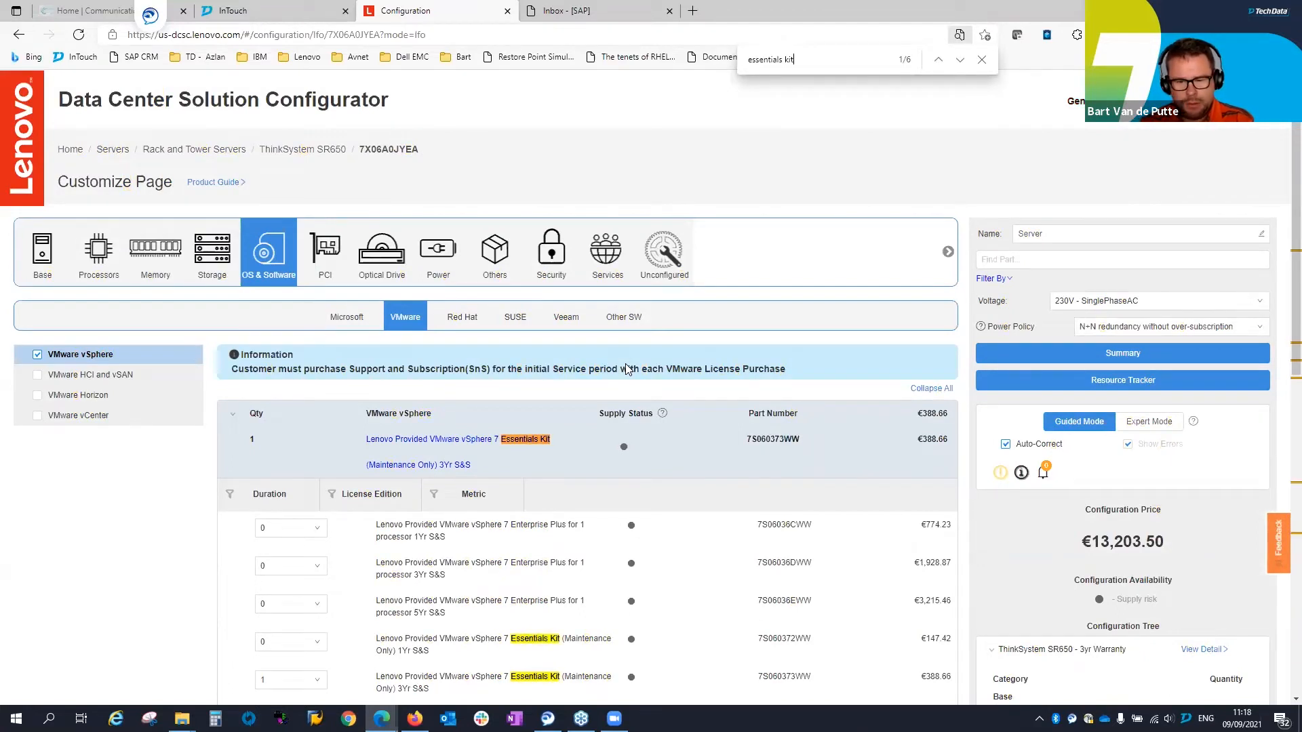
scroll(625, 369, down, 15)
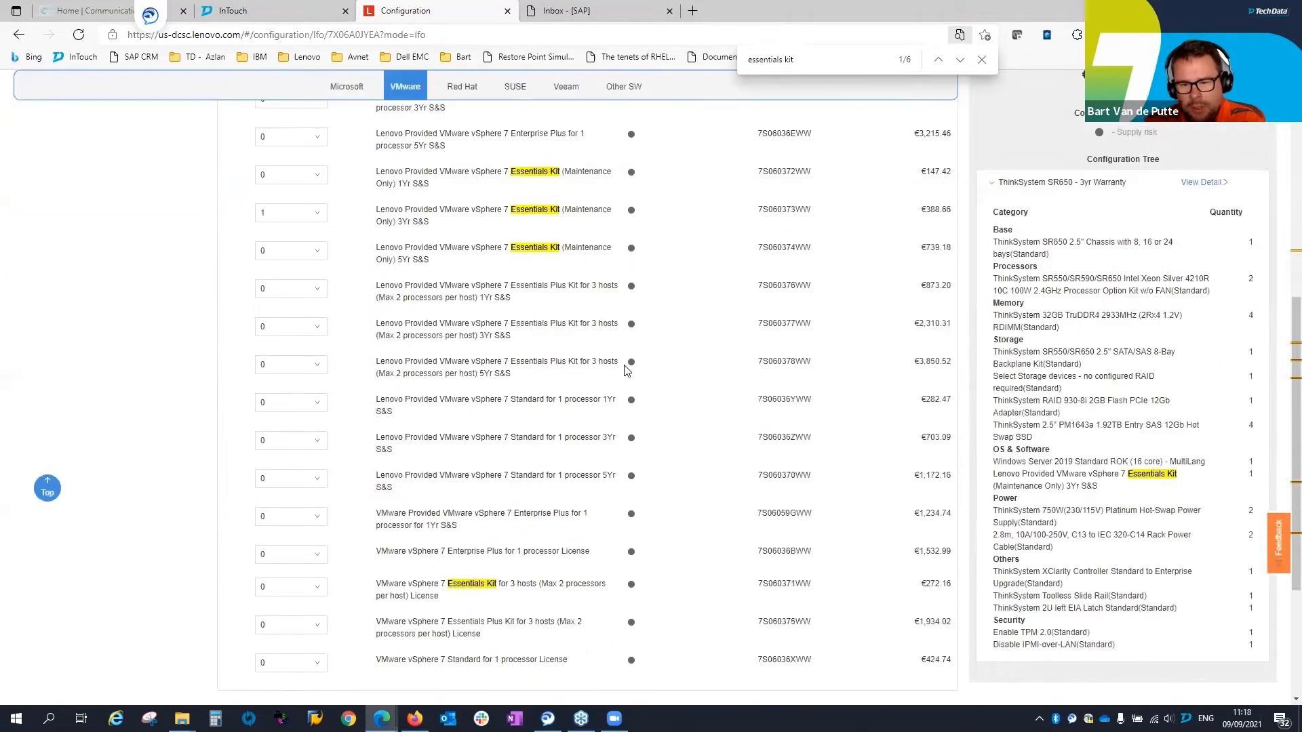
click(288, 388)
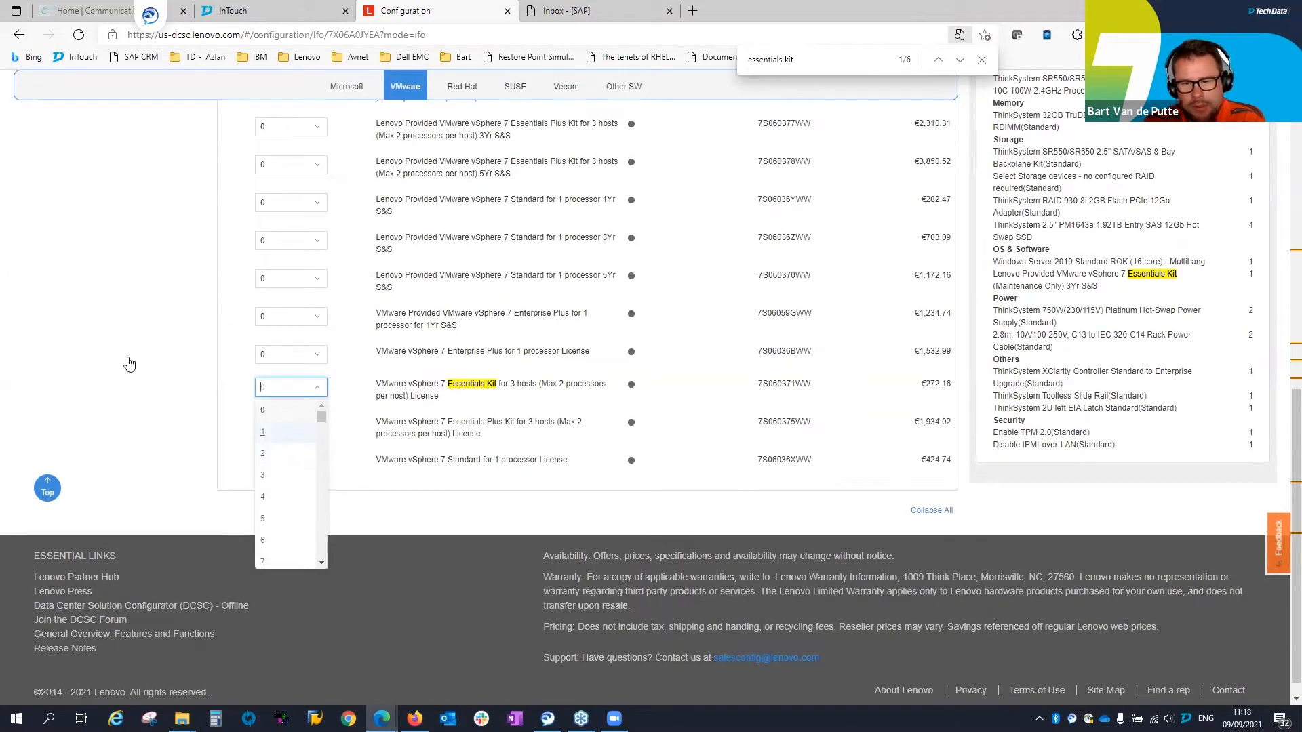
key(Return)
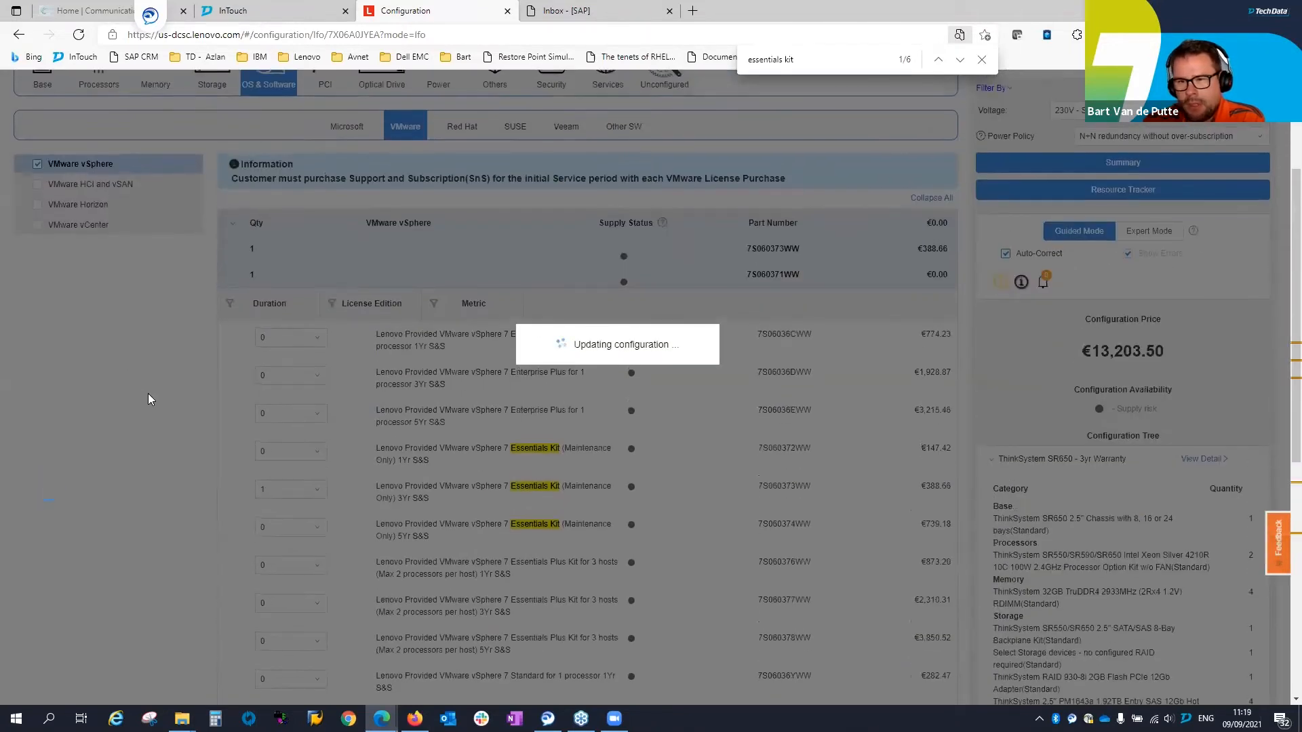
click(981, 59)
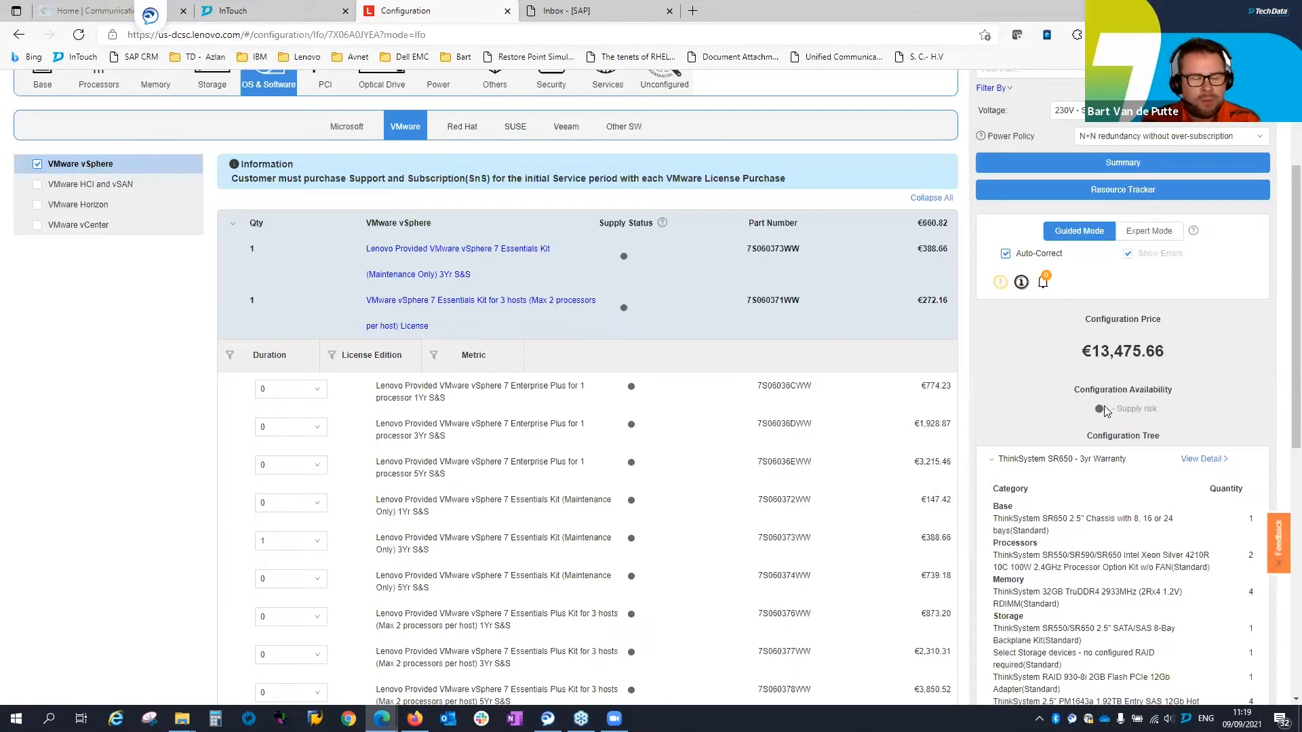
Add the ThinkSystem 10Gb 4-port SFP+ LOM as the LAN On Motherboard adapter in the PCI adapter card options
scroll(1104, 411, up, 3)
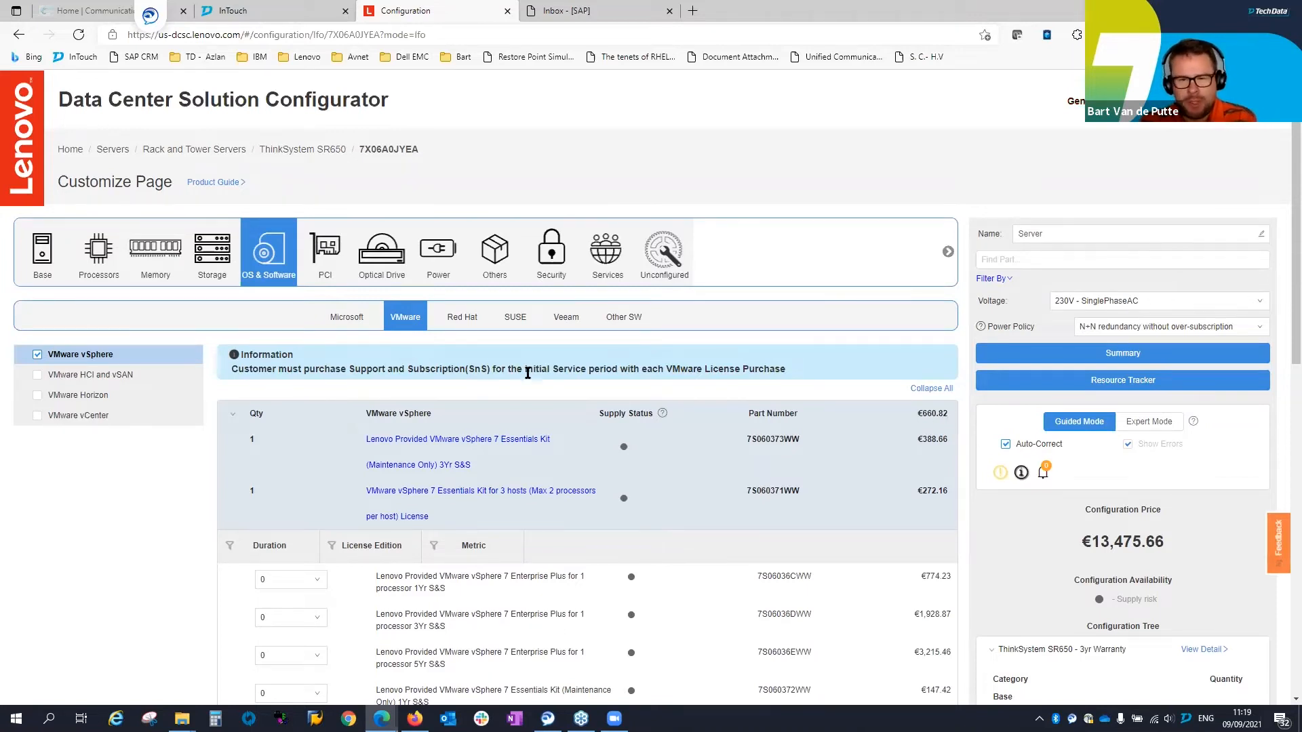
click(330, 252)
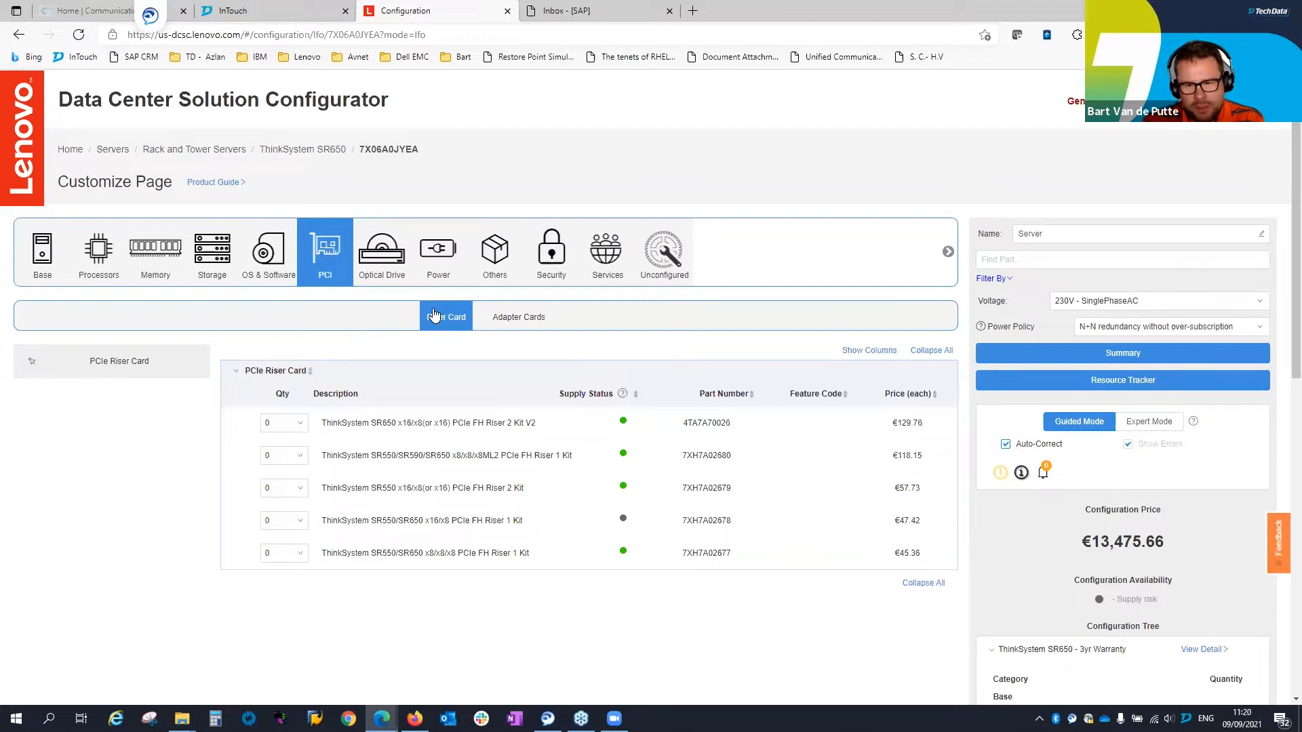
click(523, 318)
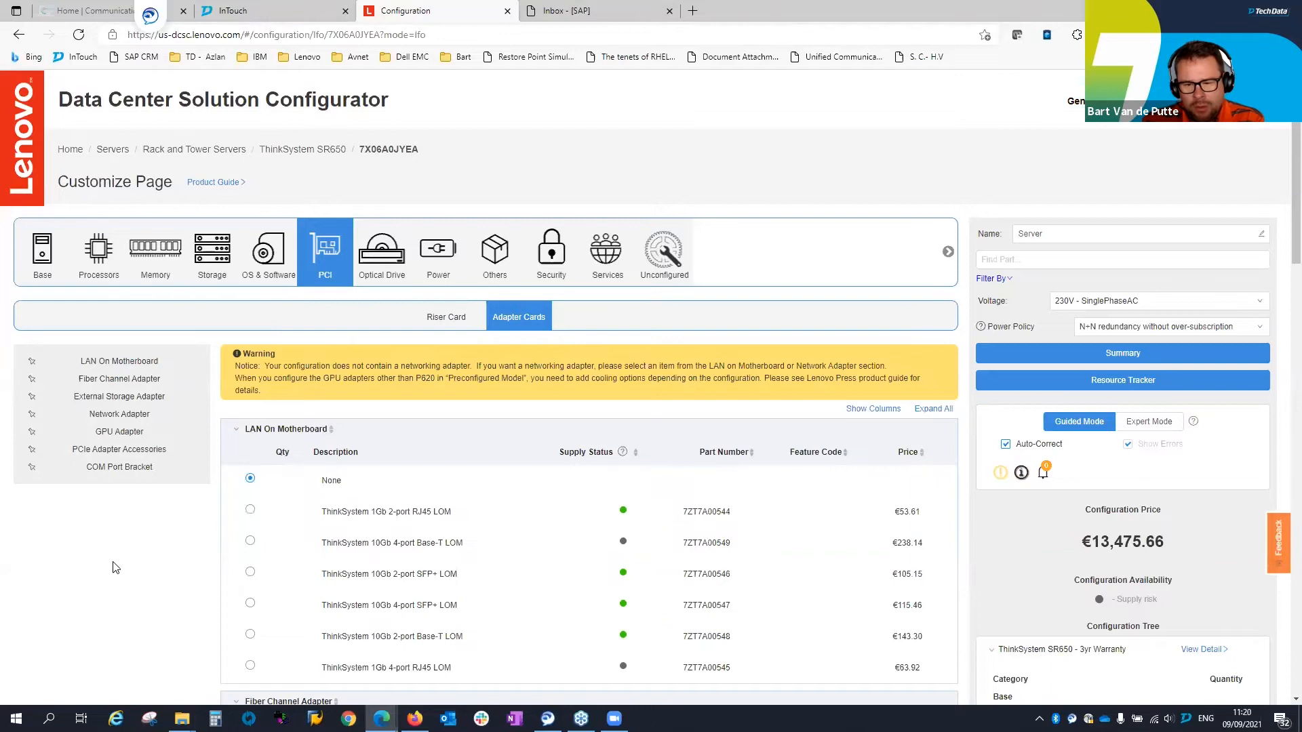
scroll(116, 569, down, 1)
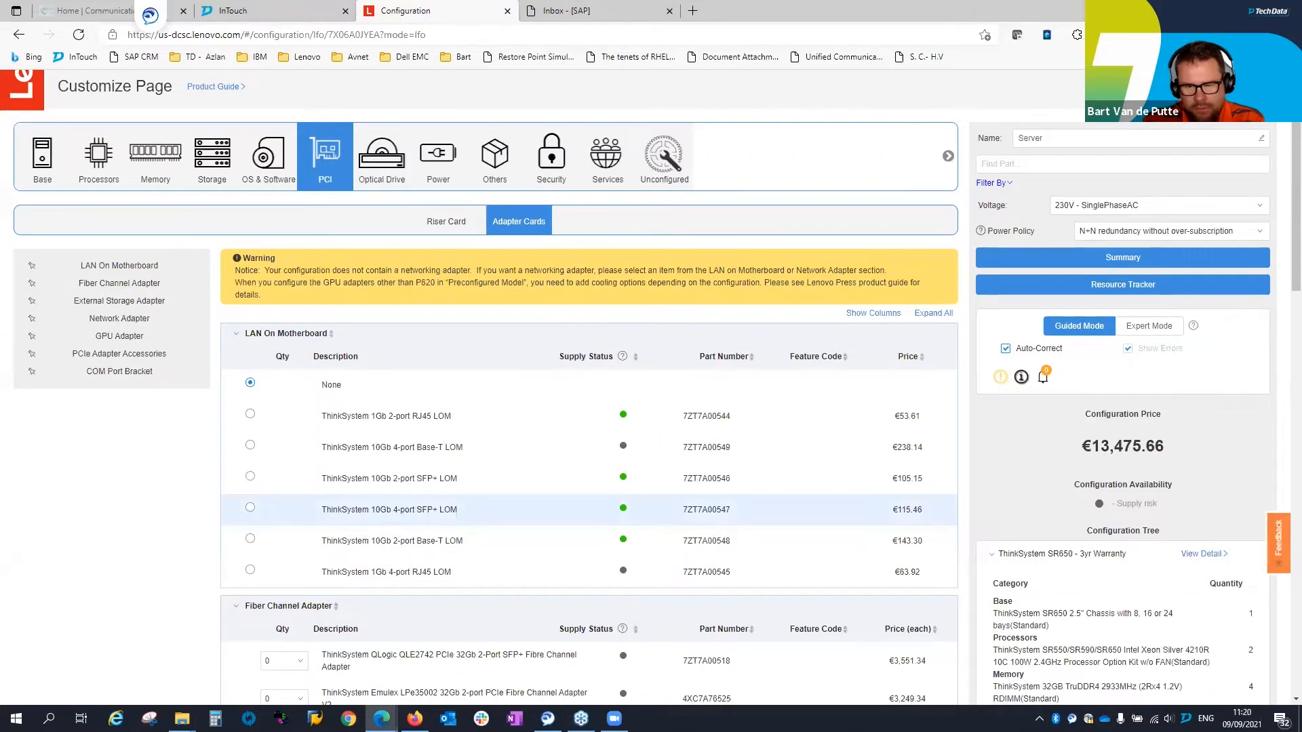
click(457, 510)
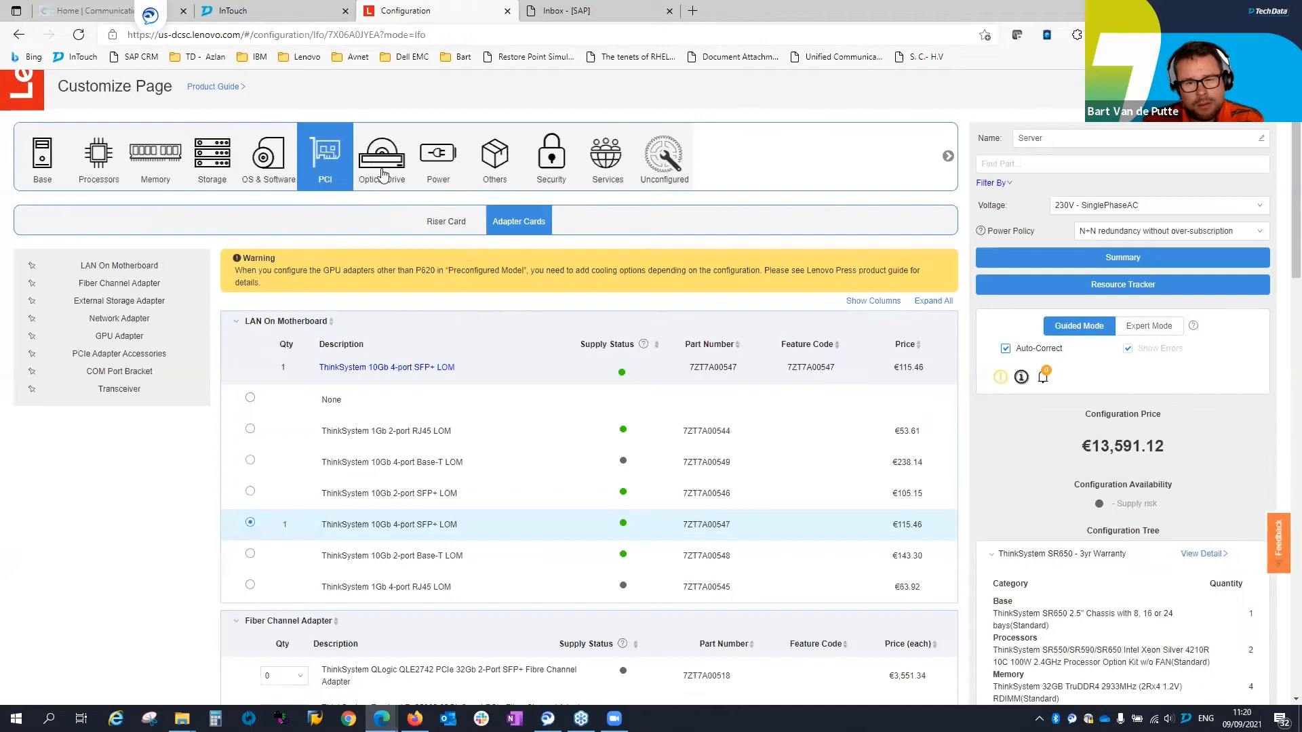
Review the optical drive, power supply, power cable, system management and security options of the server configuration
click(383, 174)
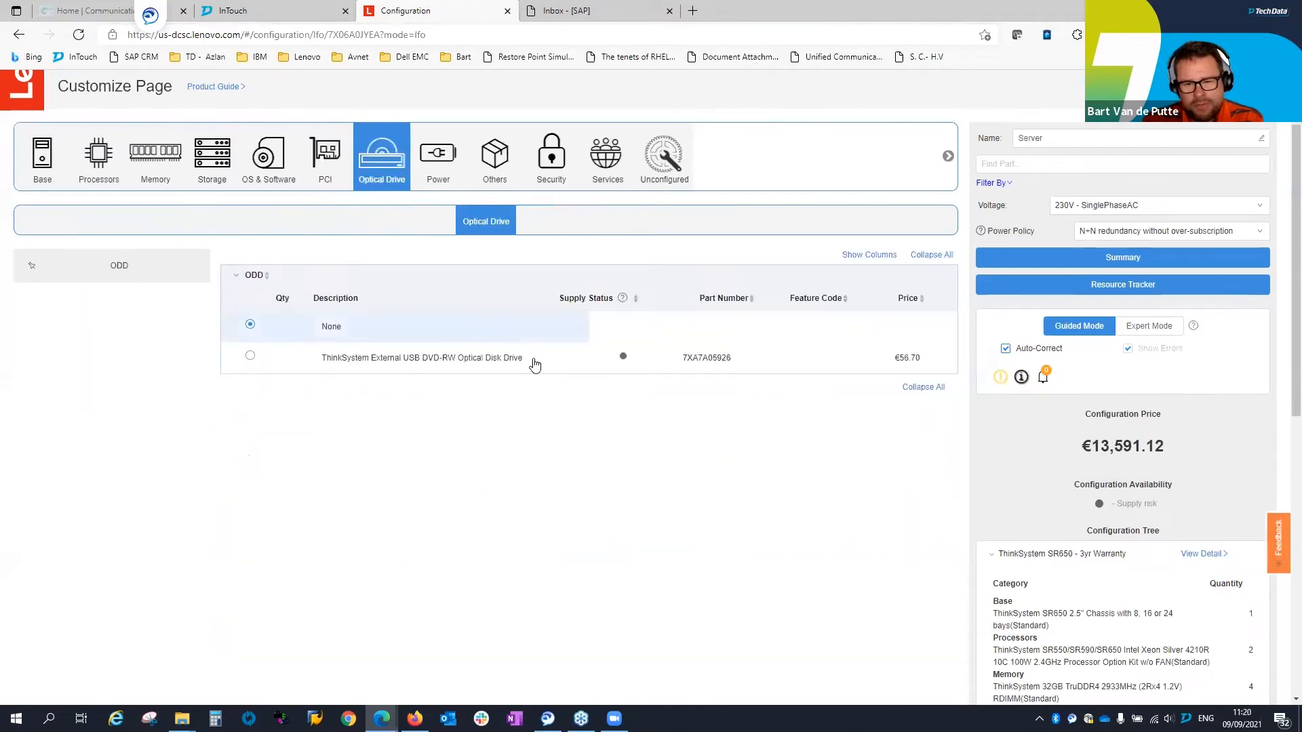
click(441, 177)
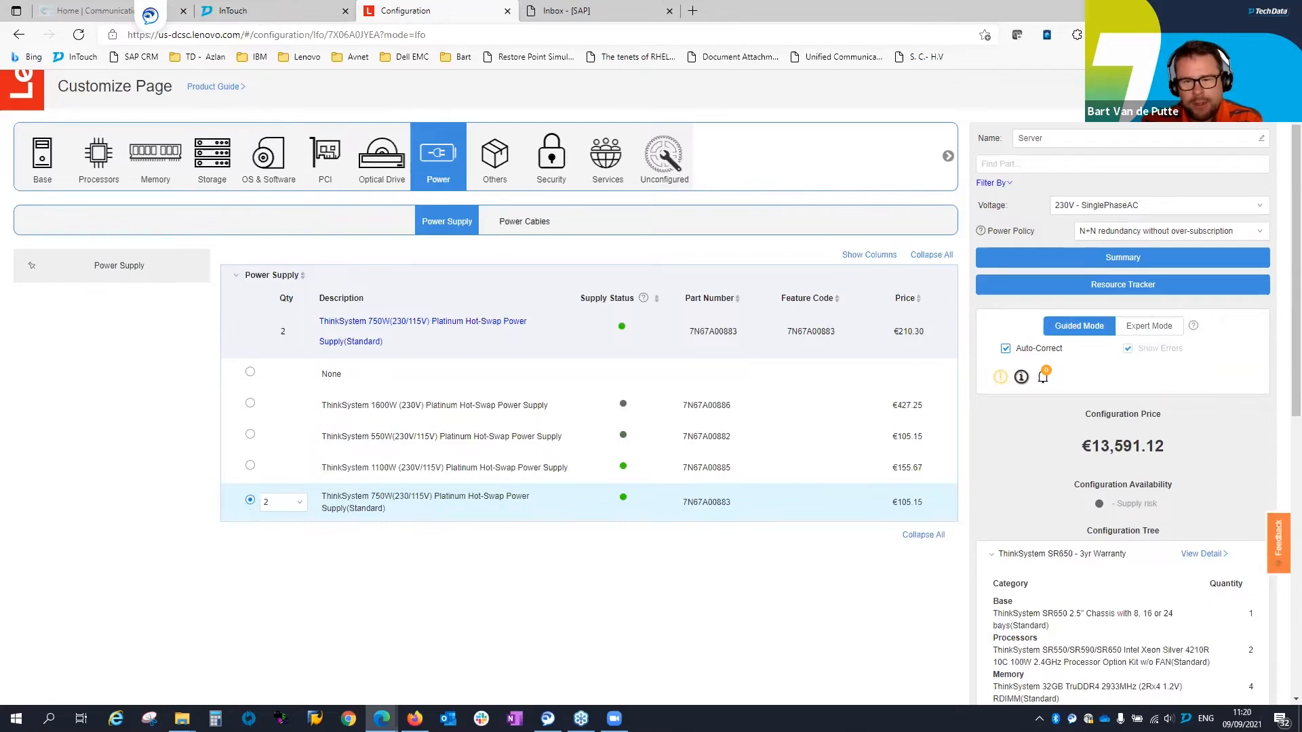
click(510, 224)
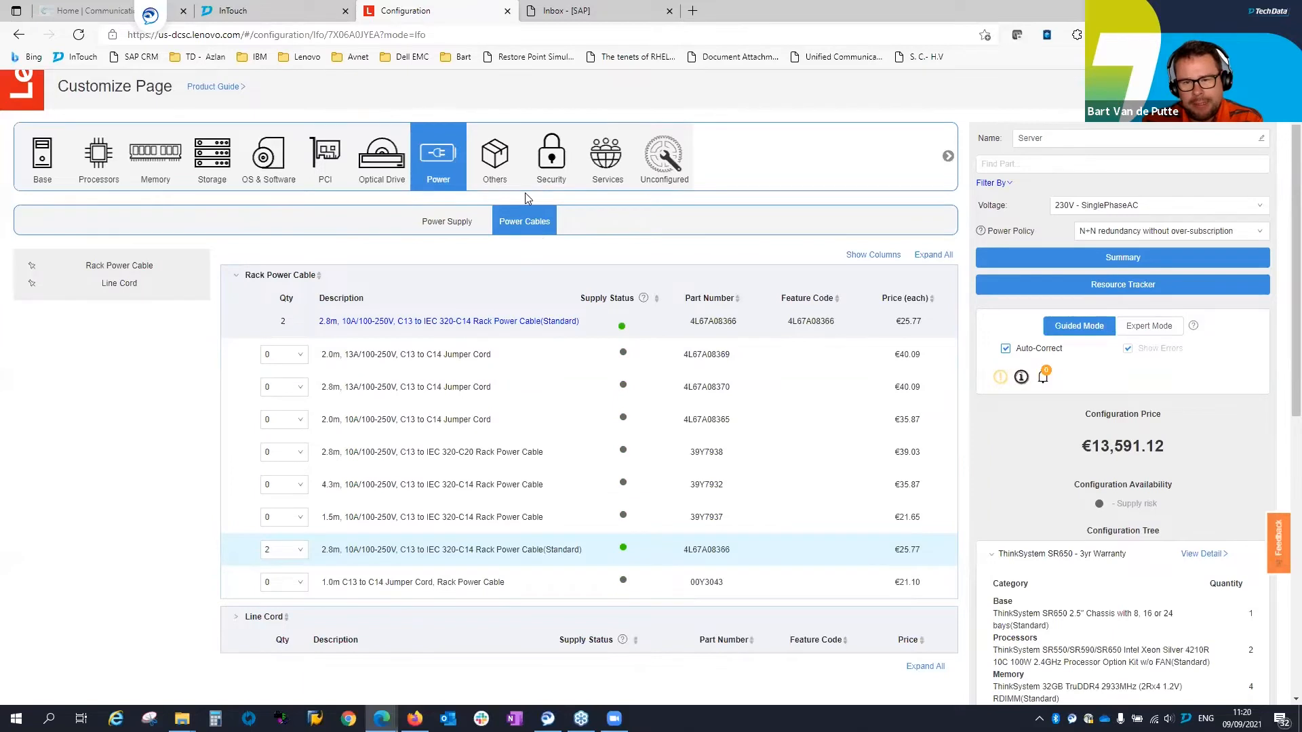
click(505, 176)
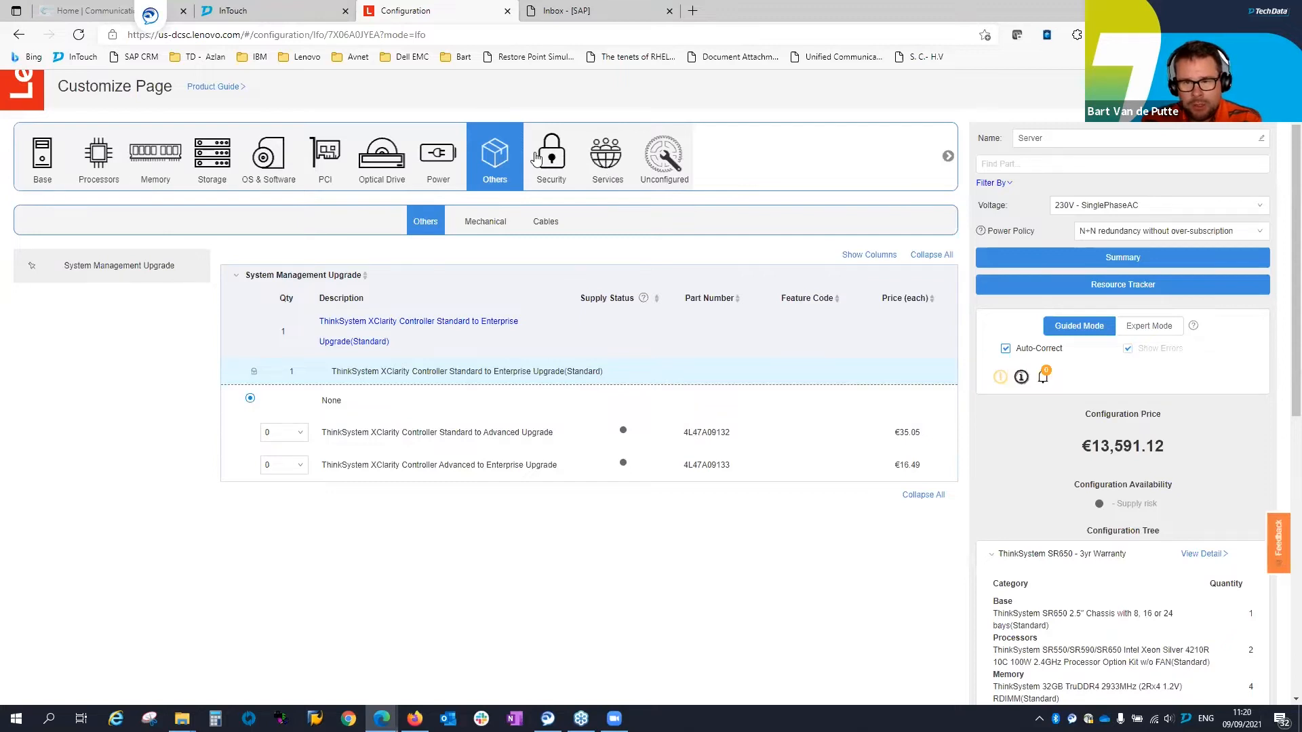
click(577, 183)
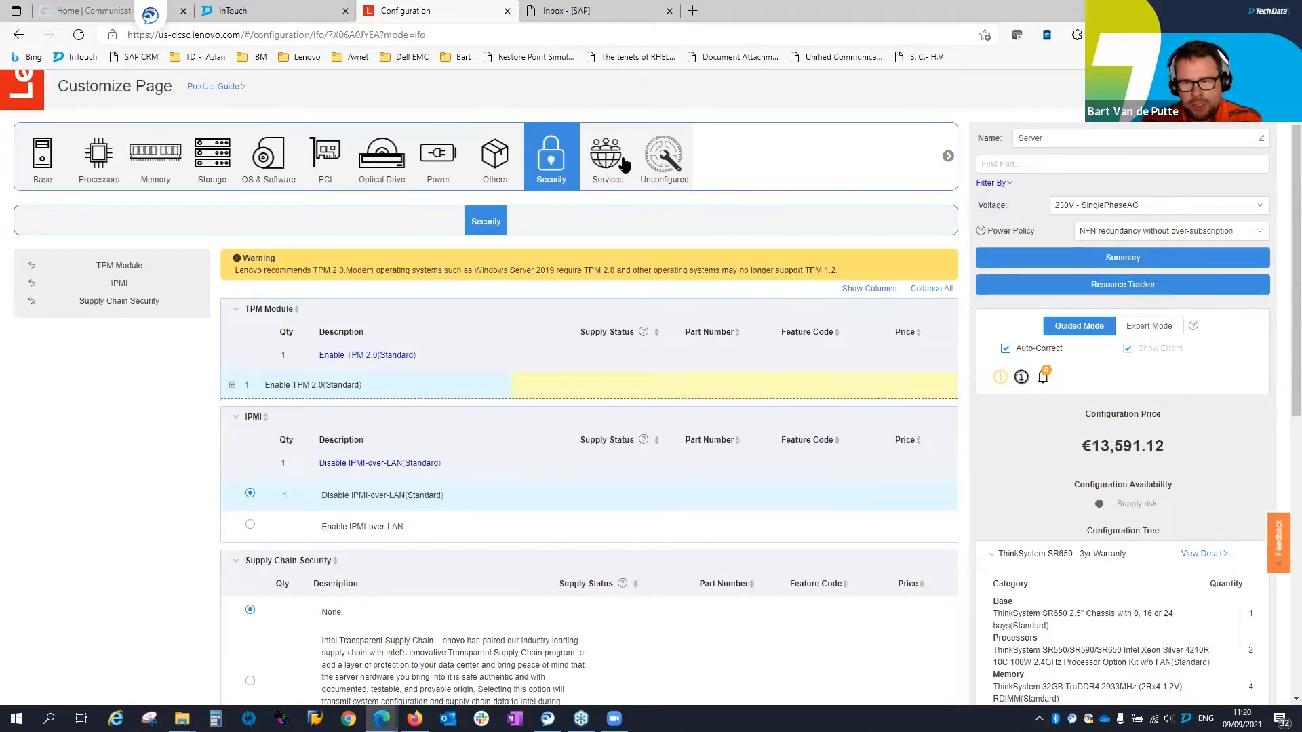
Select the Essential Service - 5Yr 24x7 4Hr Resp + YDYD SR650 from the Essential support services
click(621, 163)
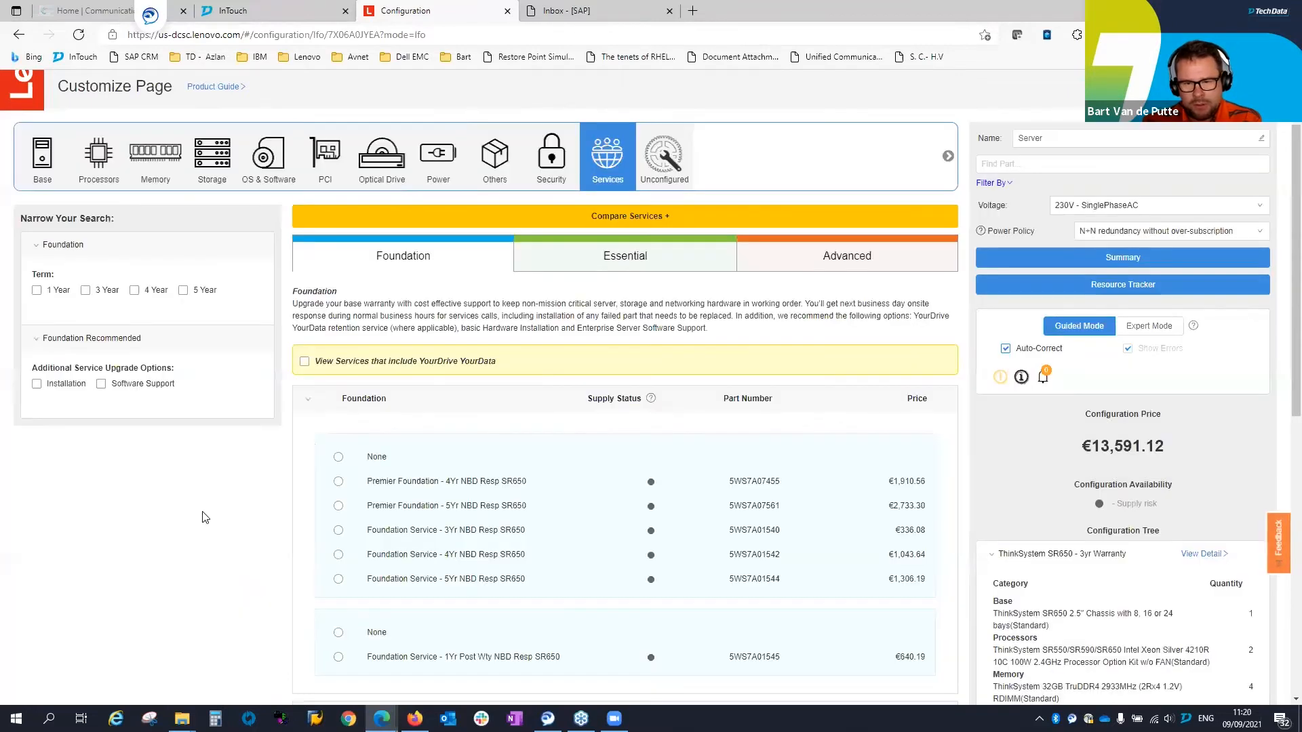
click(601, 265)
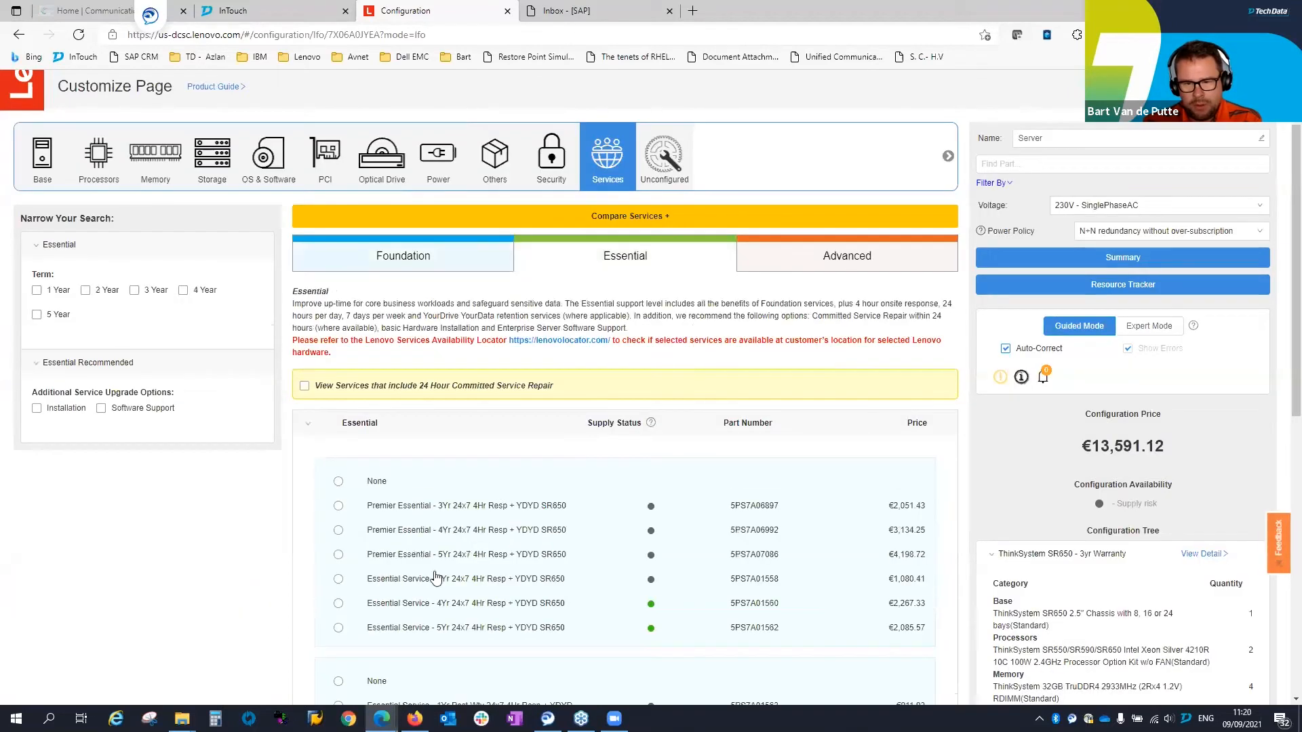
scroll(195, 556, down, 1)
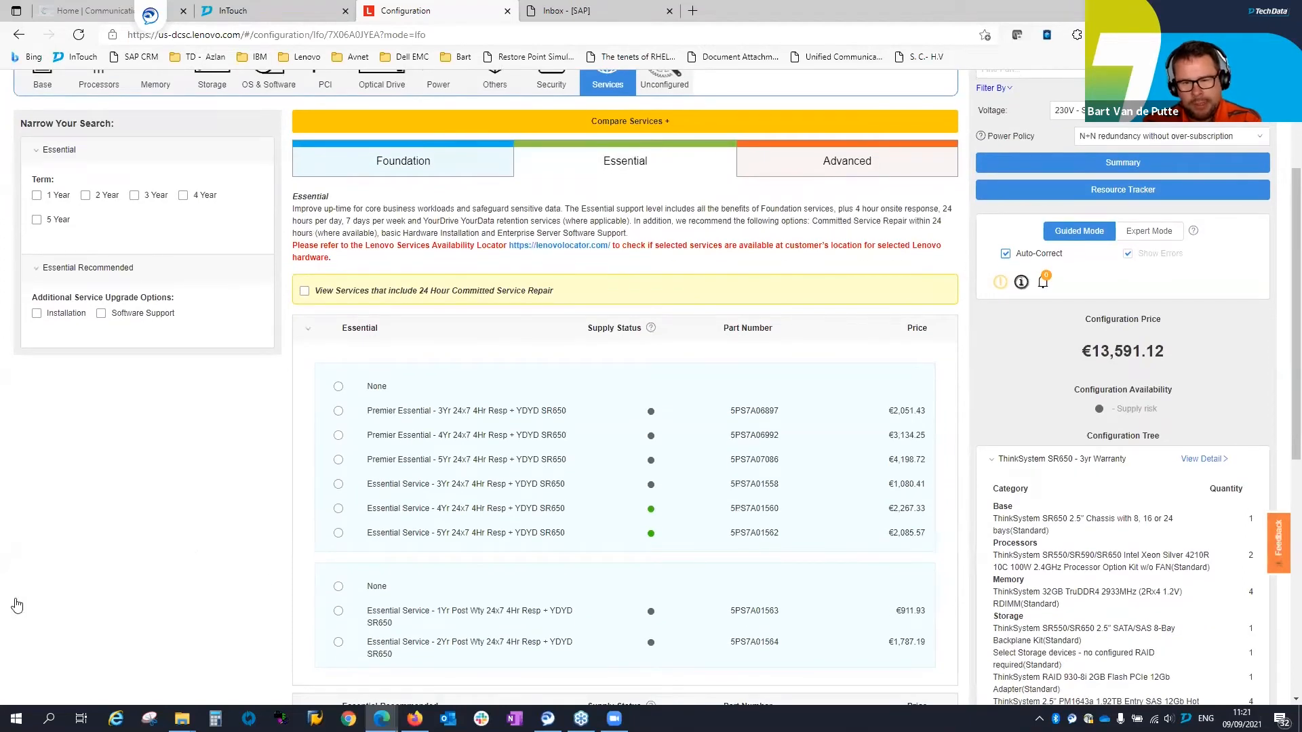
click(407, 536)
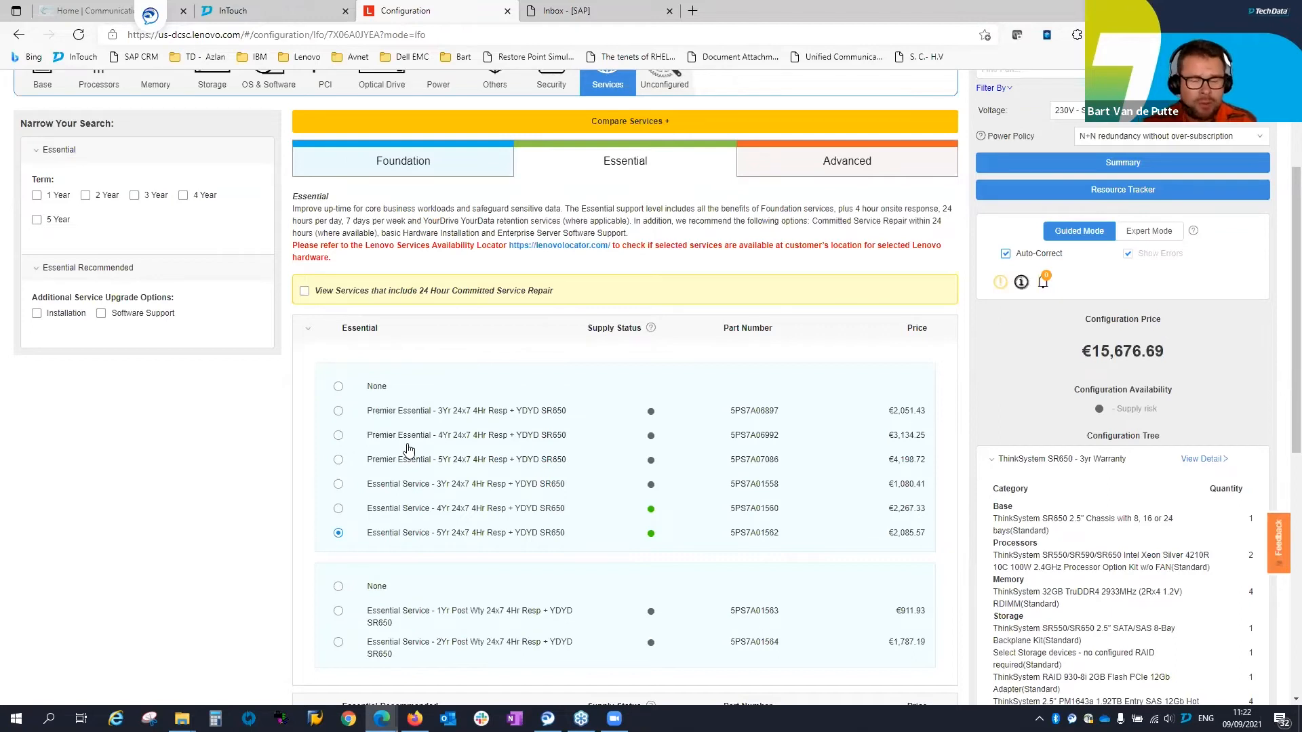
Check the recommended service upgrades, open the solution summary and inspect its export preferences
scroll(684, 232, down, 6)
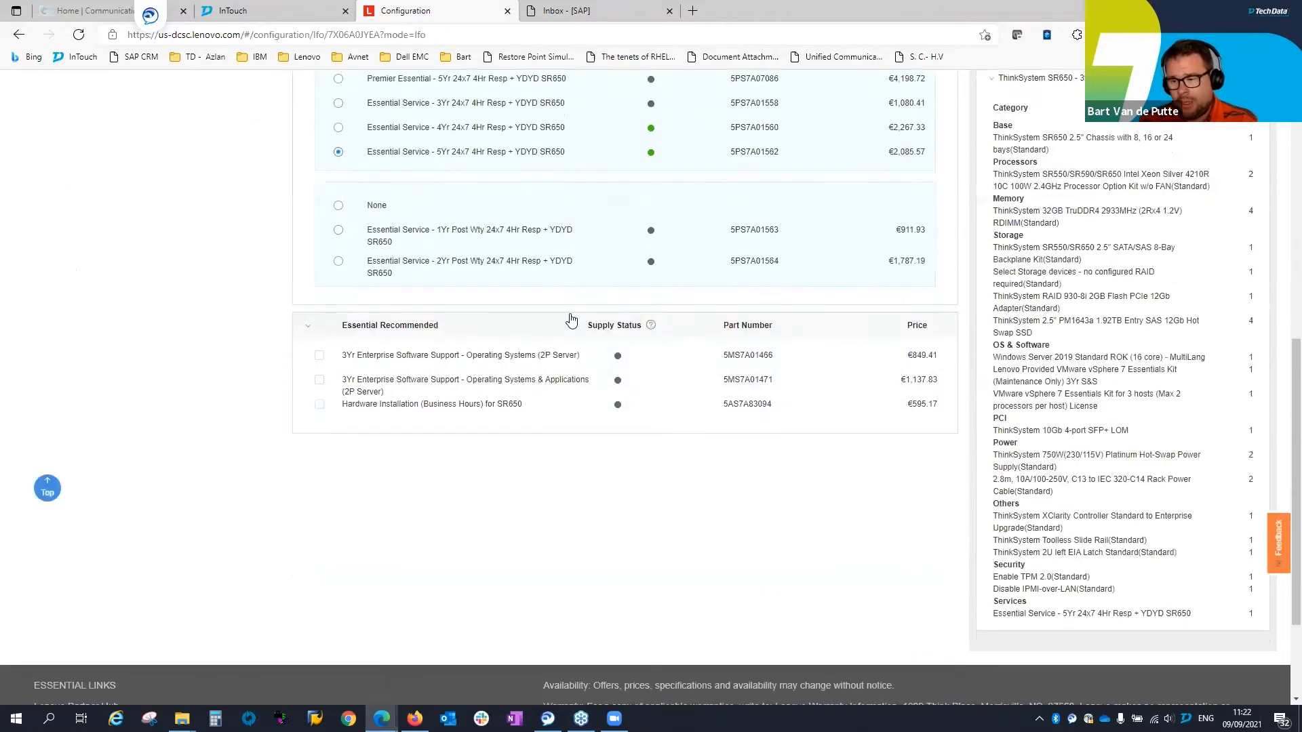
scroll(554, 321, up, 9)
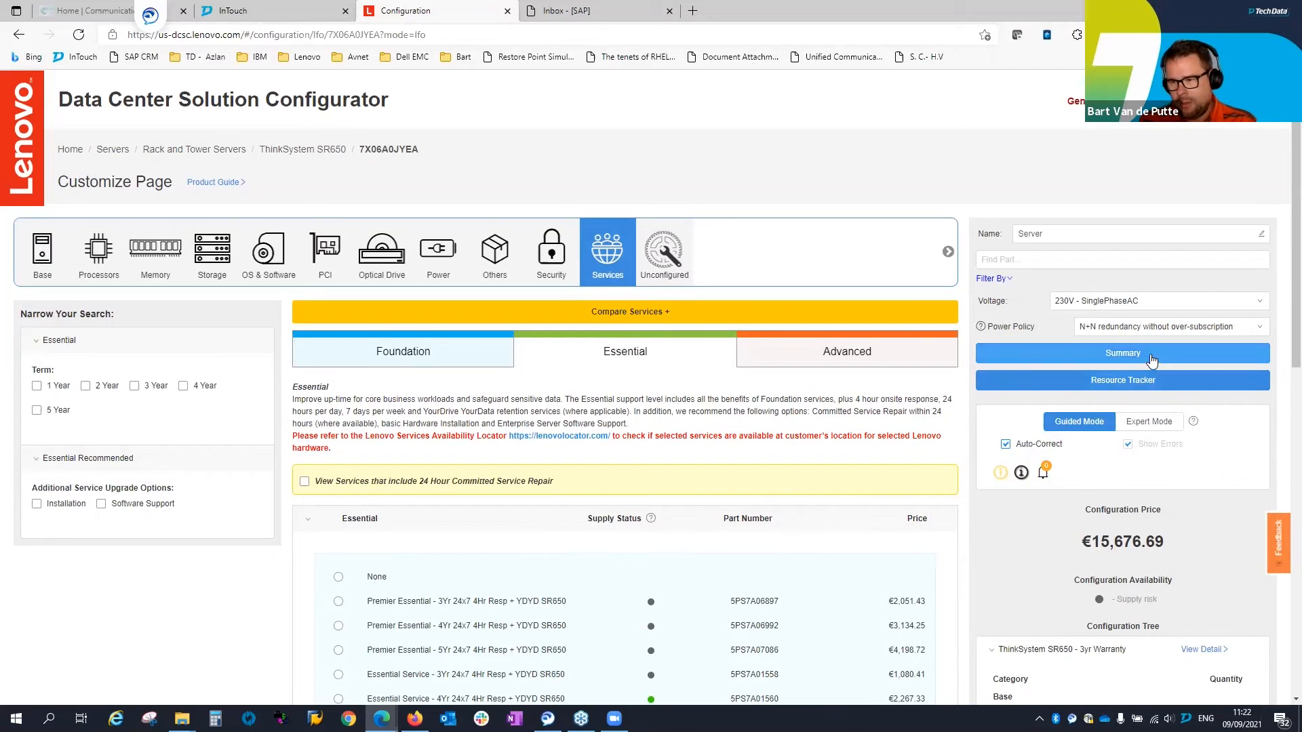
click(1120, 356)
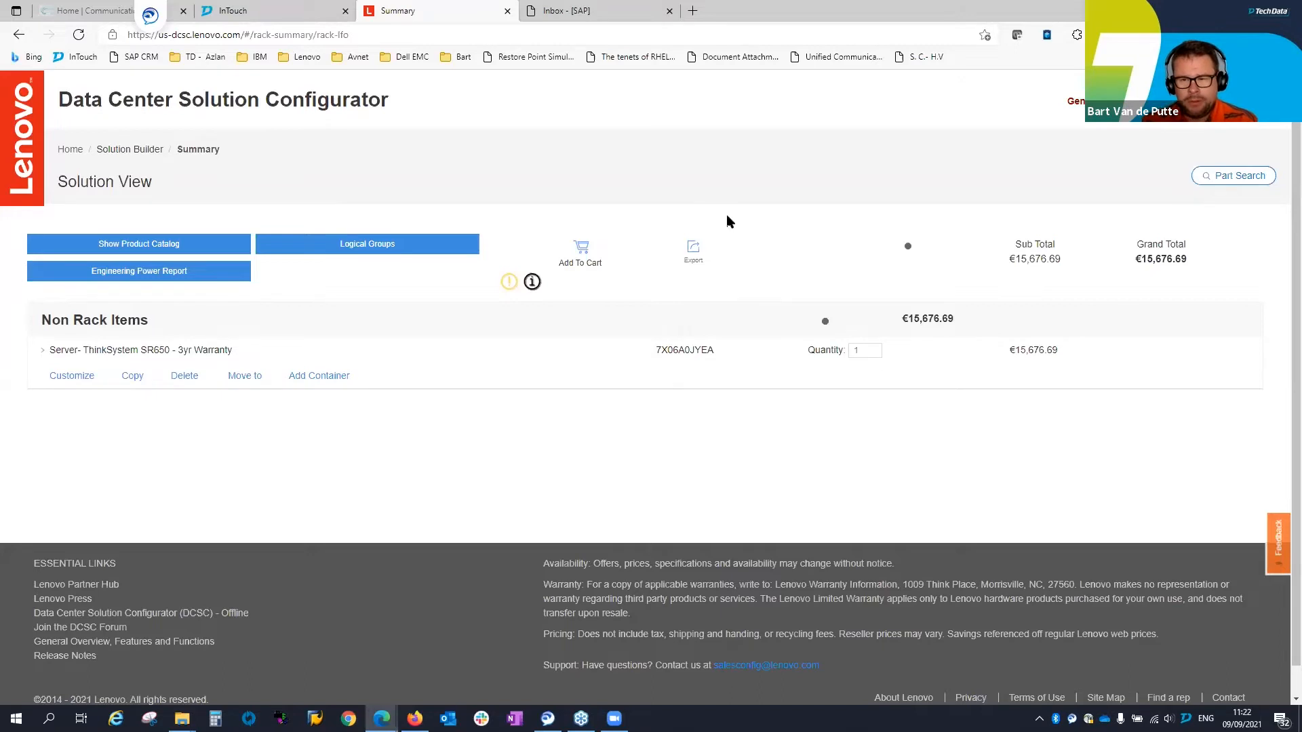
click(697, 253)
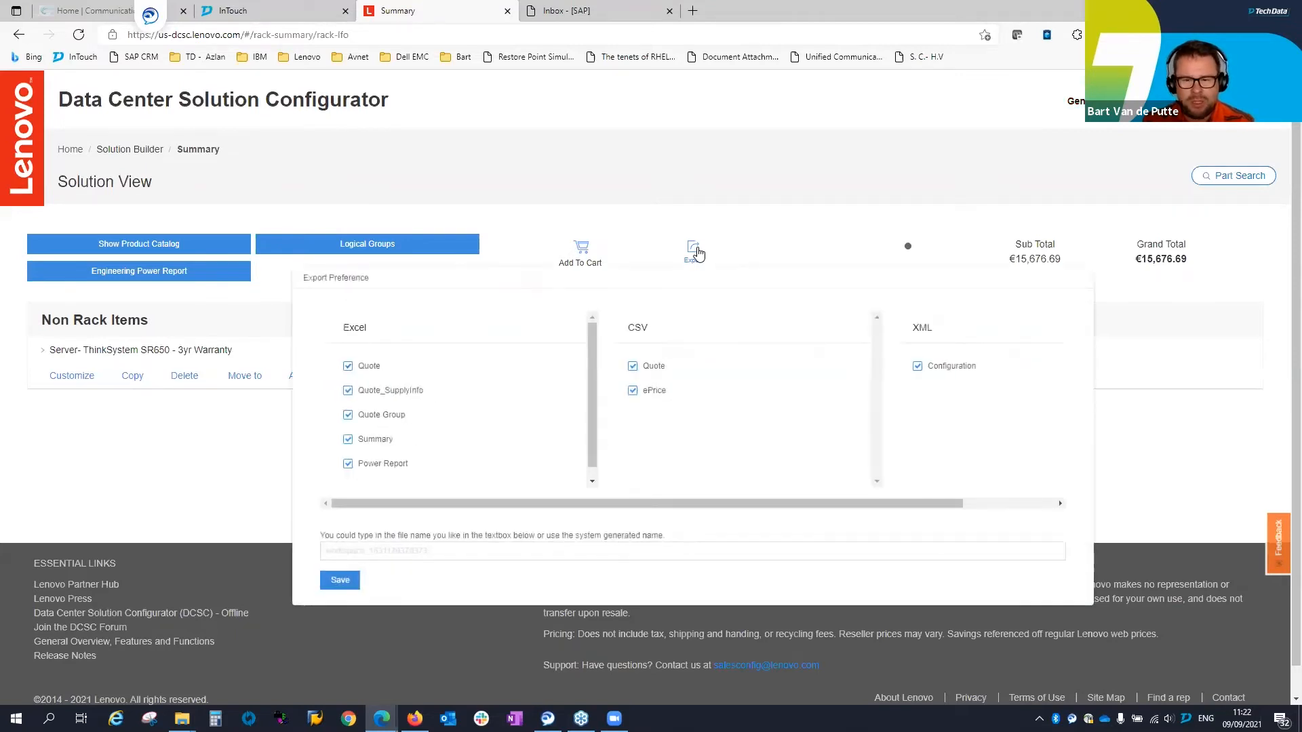
click(99, 507)
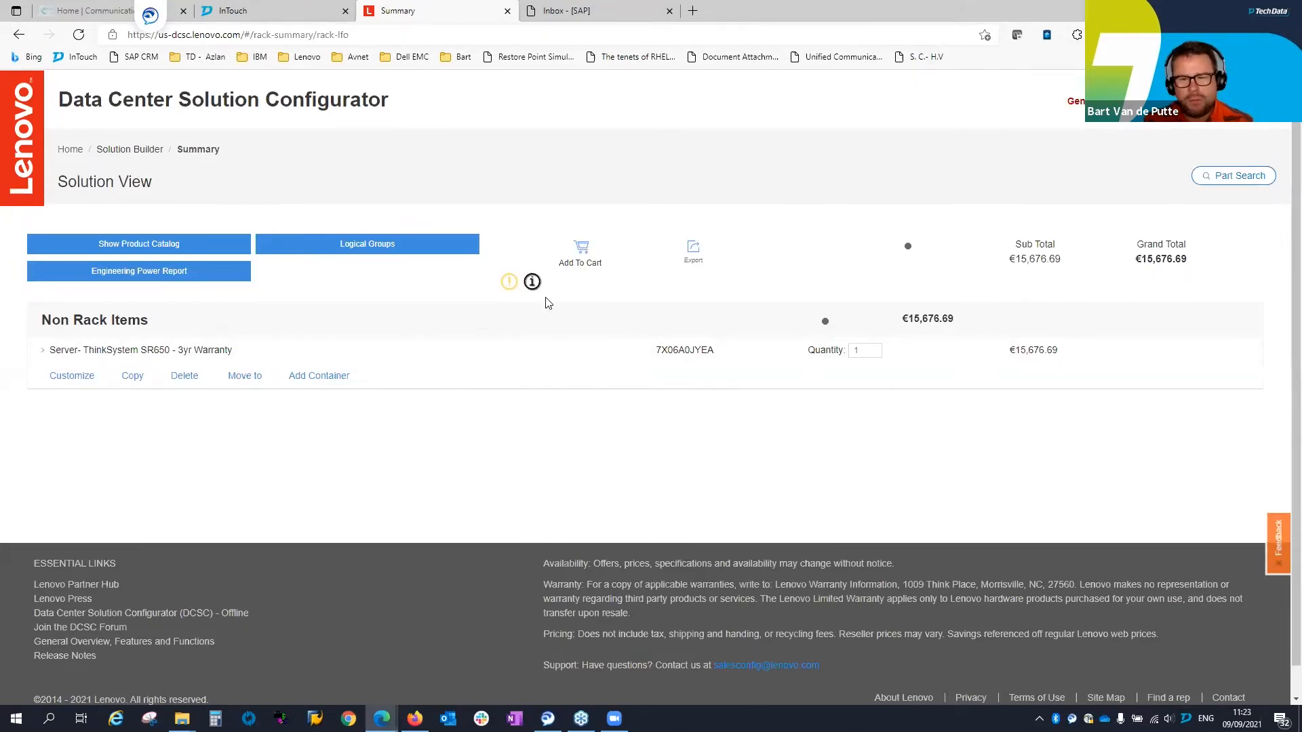
Add the configured solution to the cart and review the stock and pricing of the items in the Tech Data InTouch basket
click(582, 249)
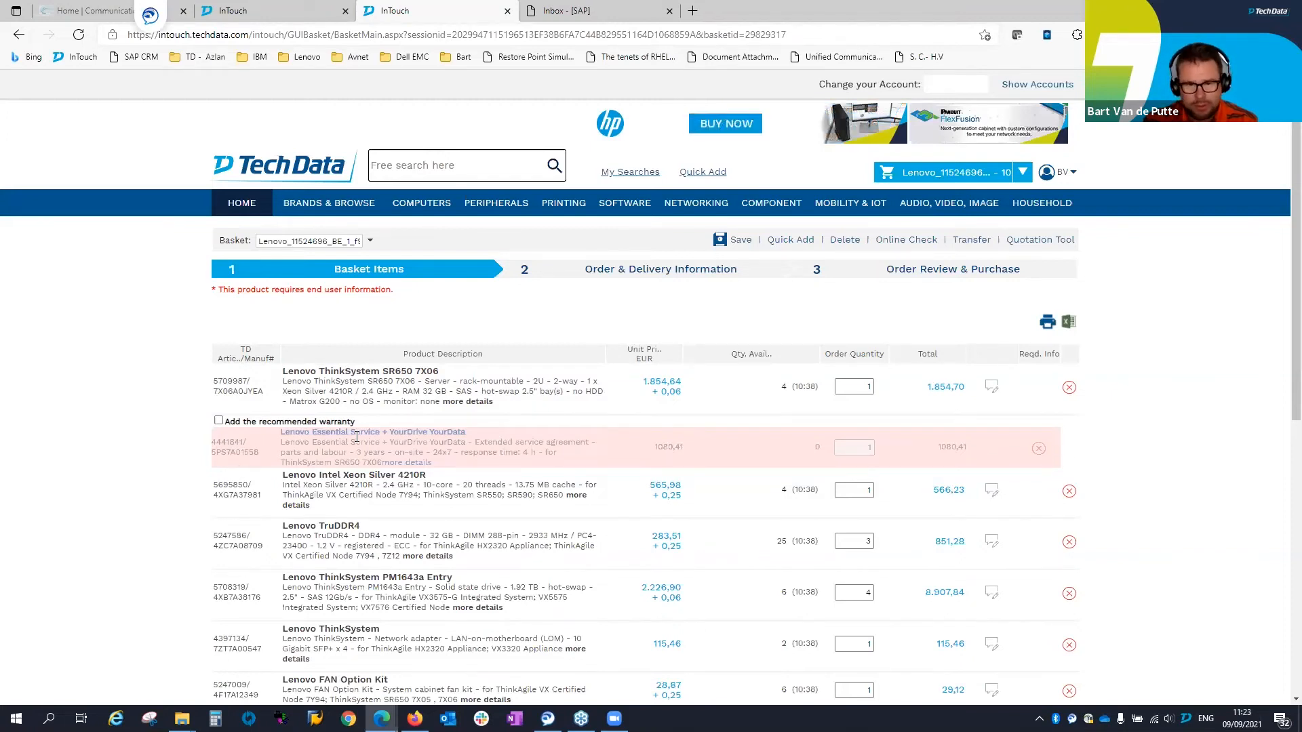
scroll(526, 394, down, 1)
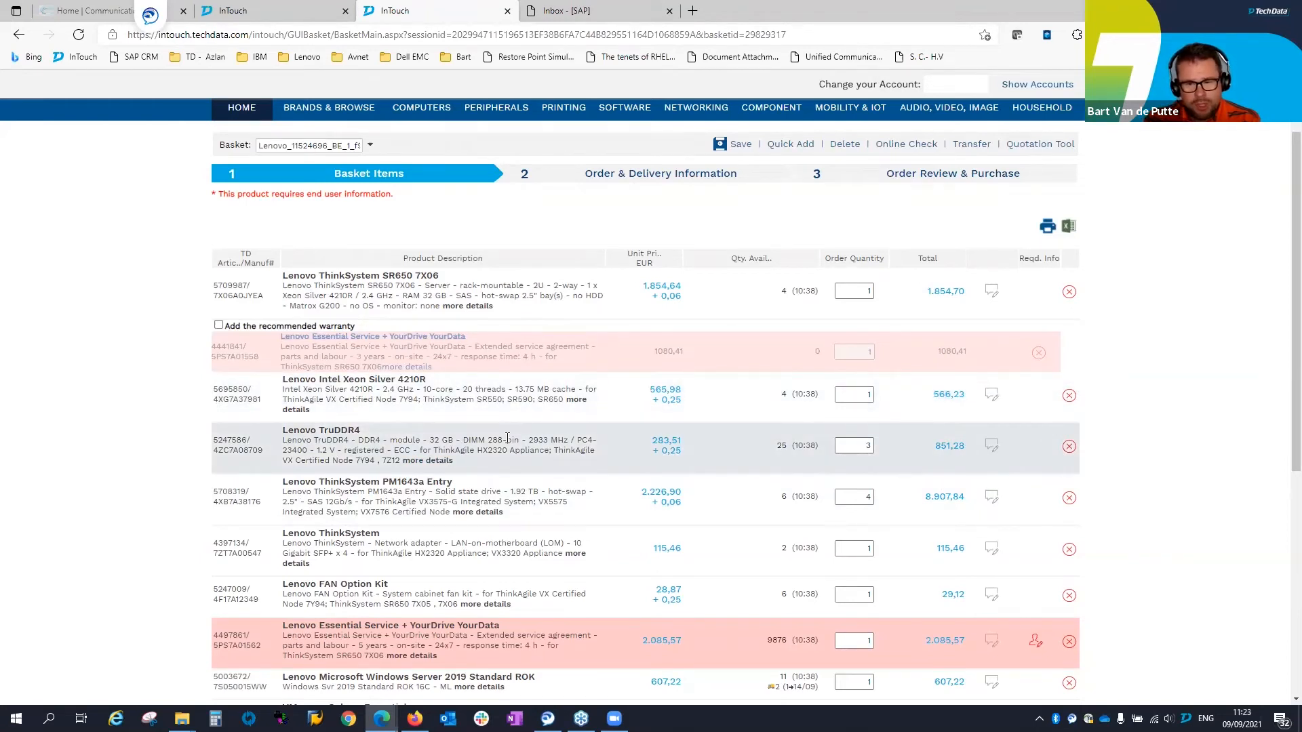
scroll(508, 438, down, 2)
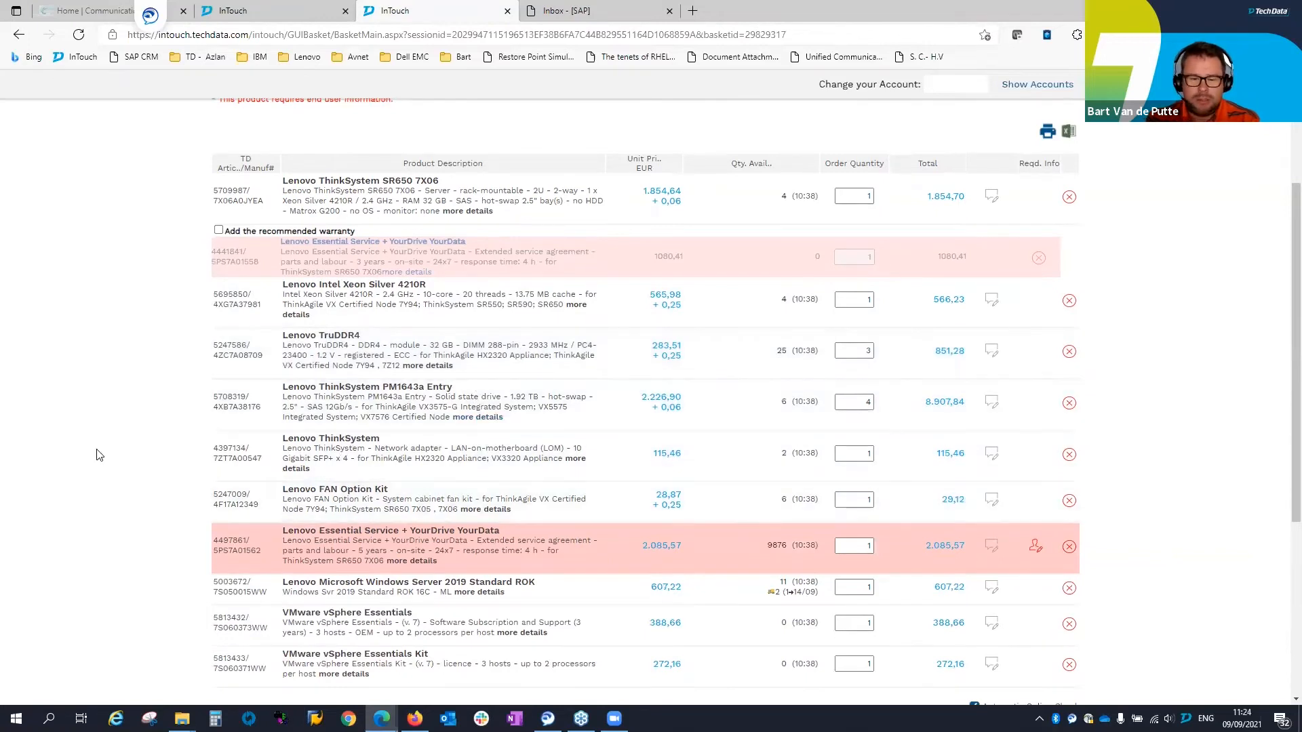
scroll(97, 453, down, 4)
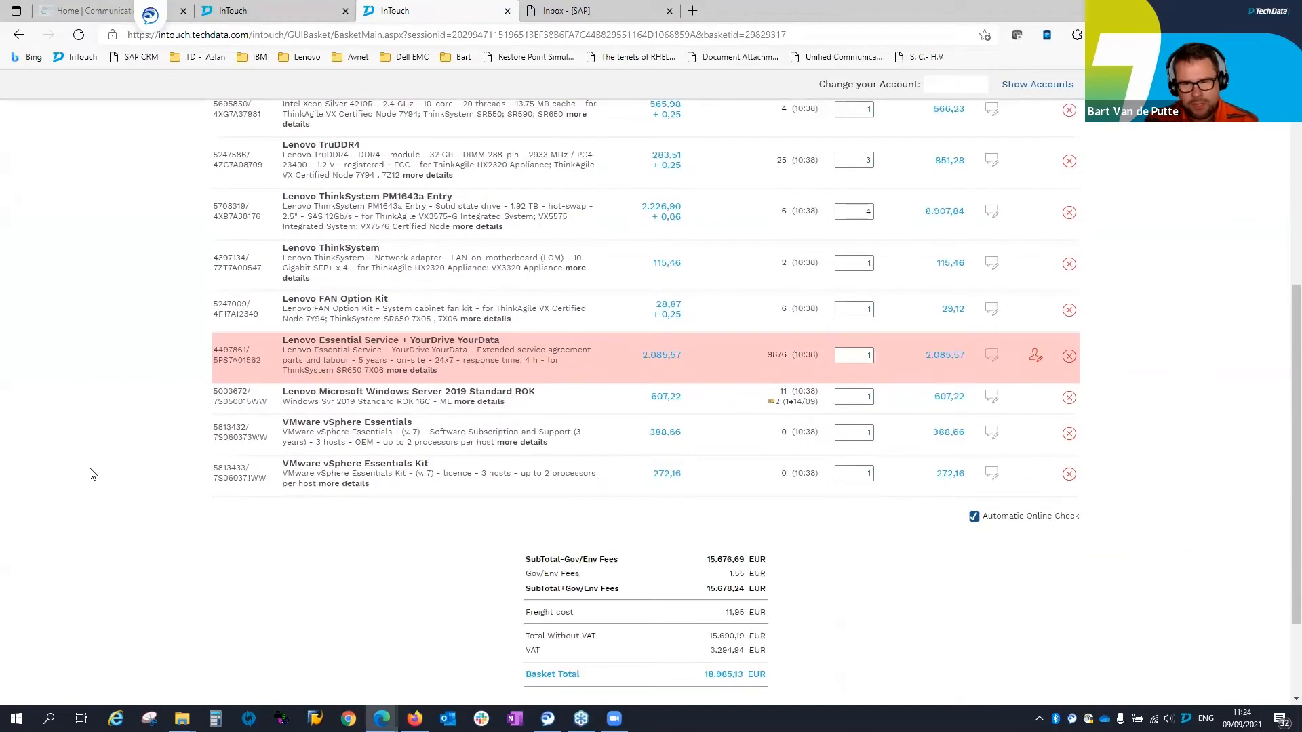
Review the basket items and continue to the Order & Delivery Information step
scroll(389, 526, up, 8)
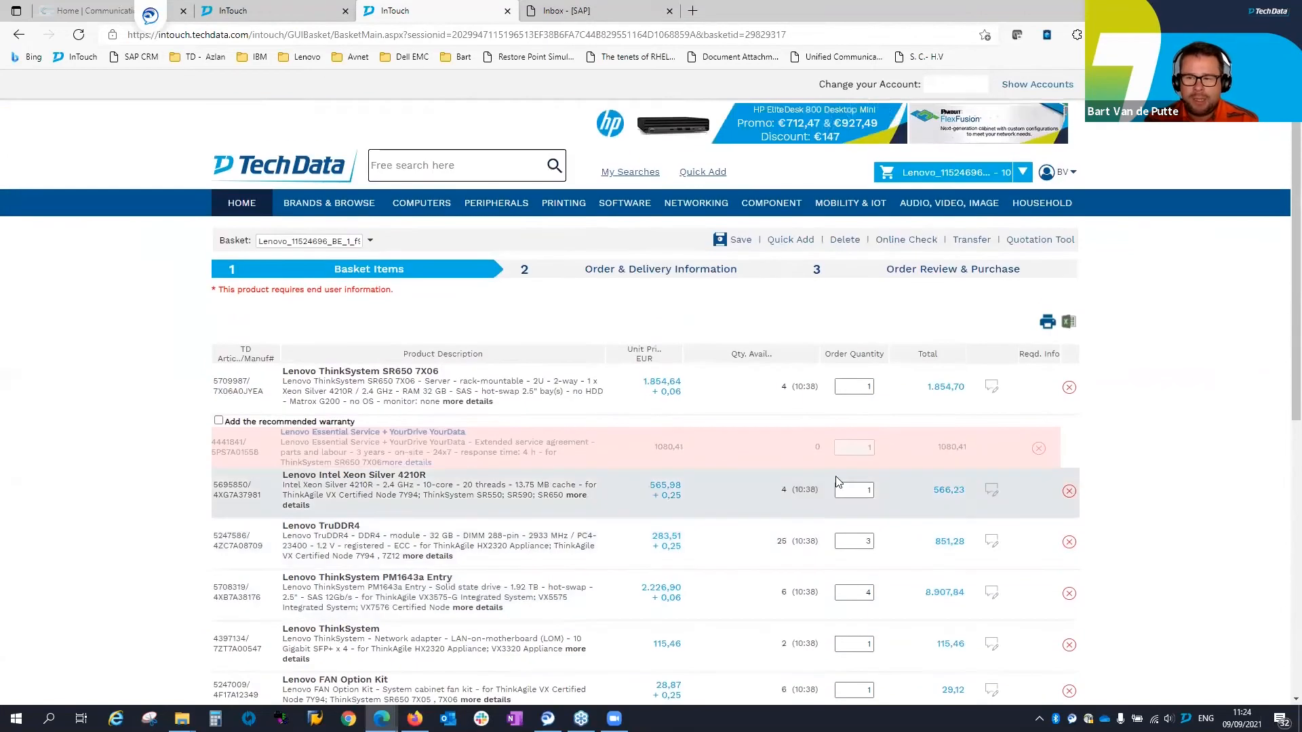
scroll(1108, 336, down, 8)
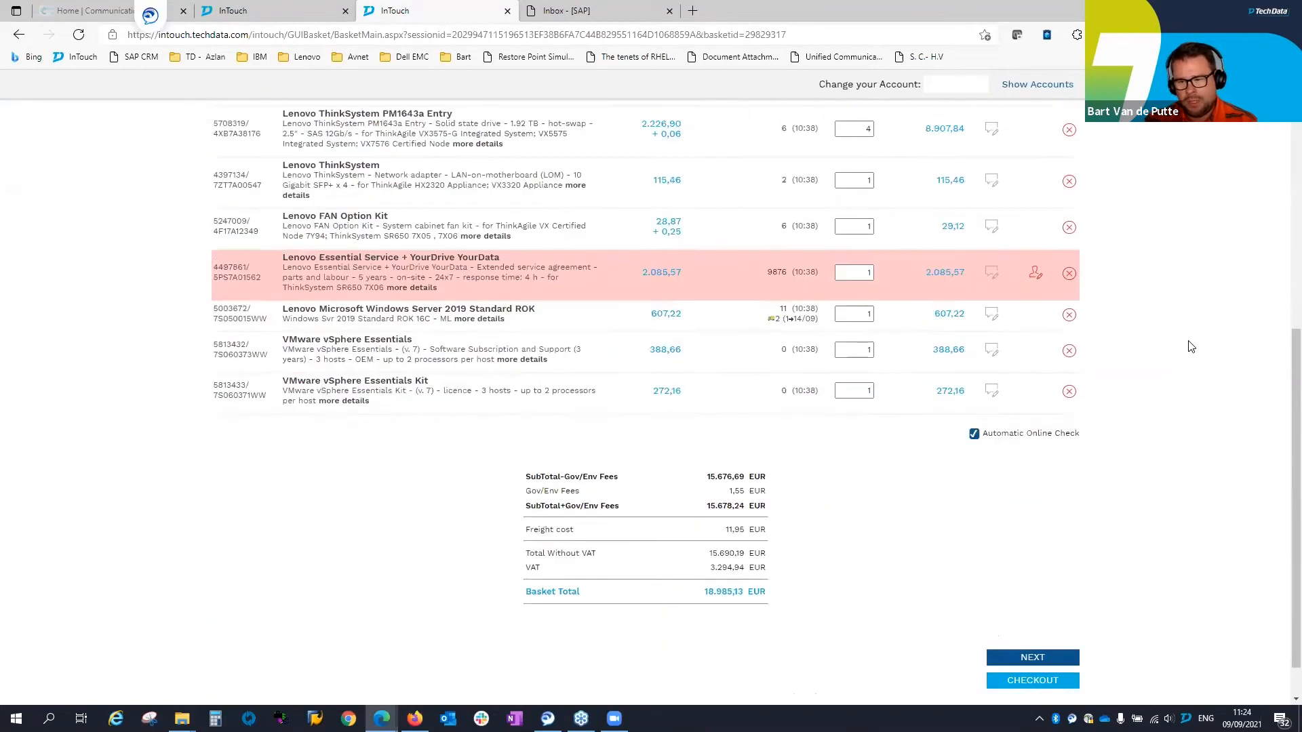
click(1045, 613)
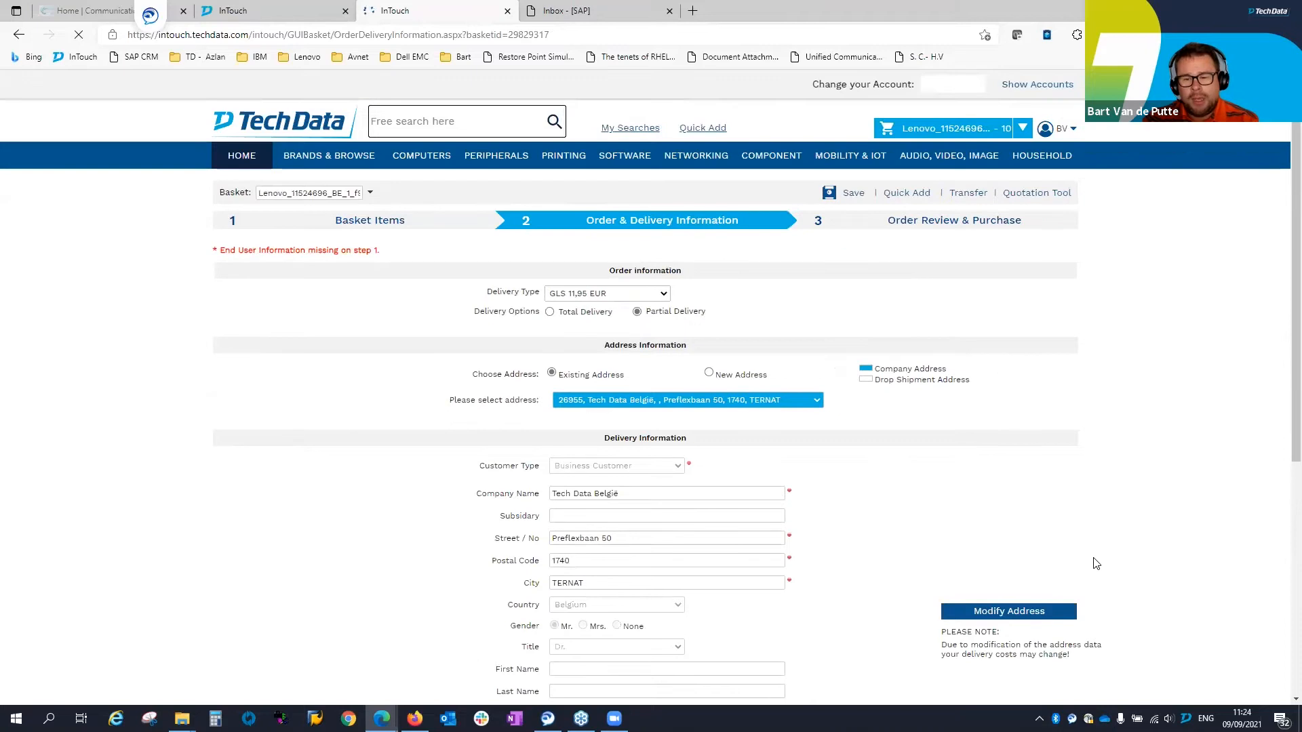
Review the delivery address and order totals, and try to continue to Order Review & Purchase
scroll(1097, 563, down, 4)
scroll(1096, 562, down, 1)
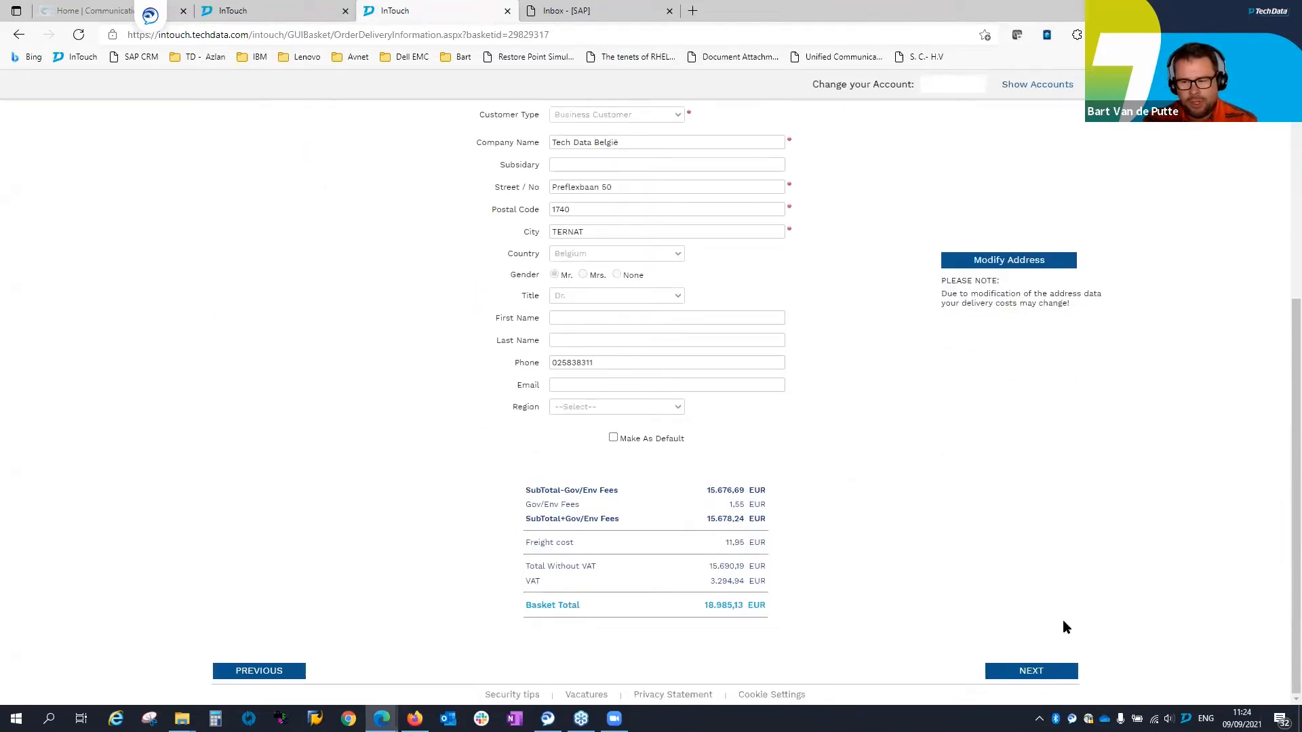
click(1035, 672)
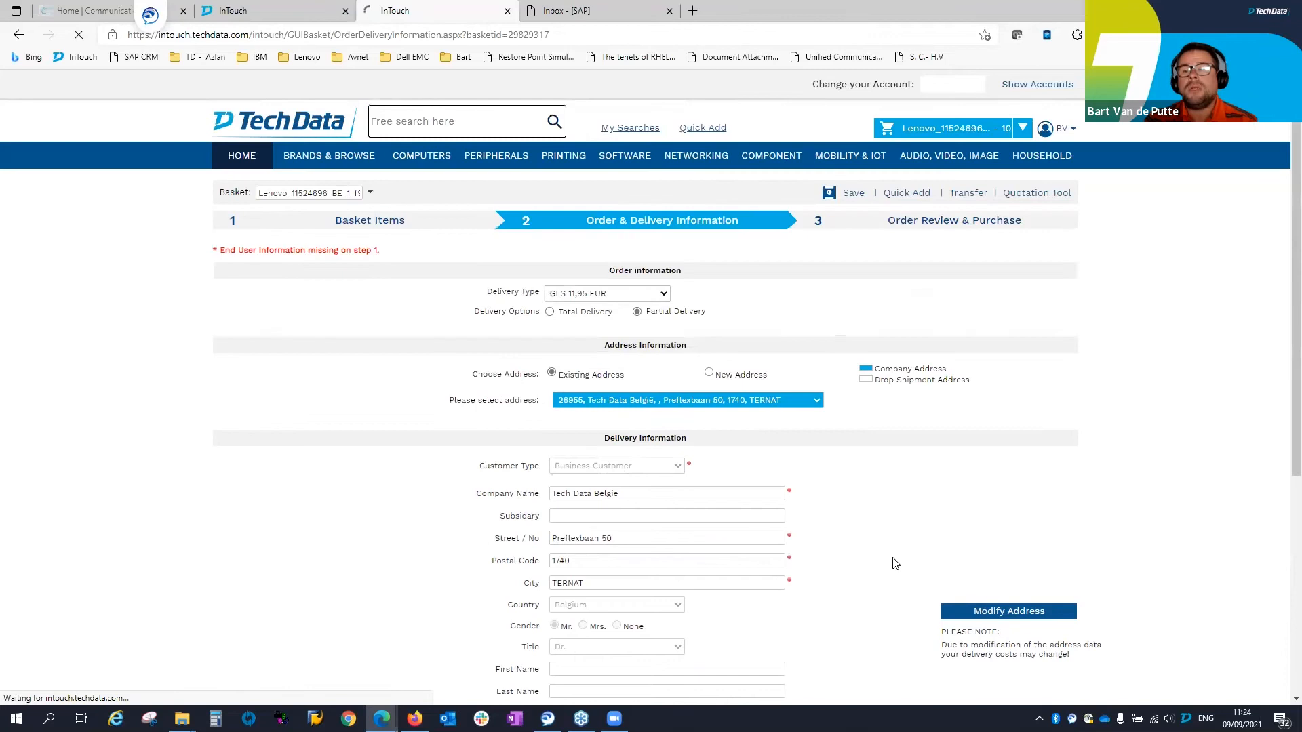
scroll(895, 563, down, 5)
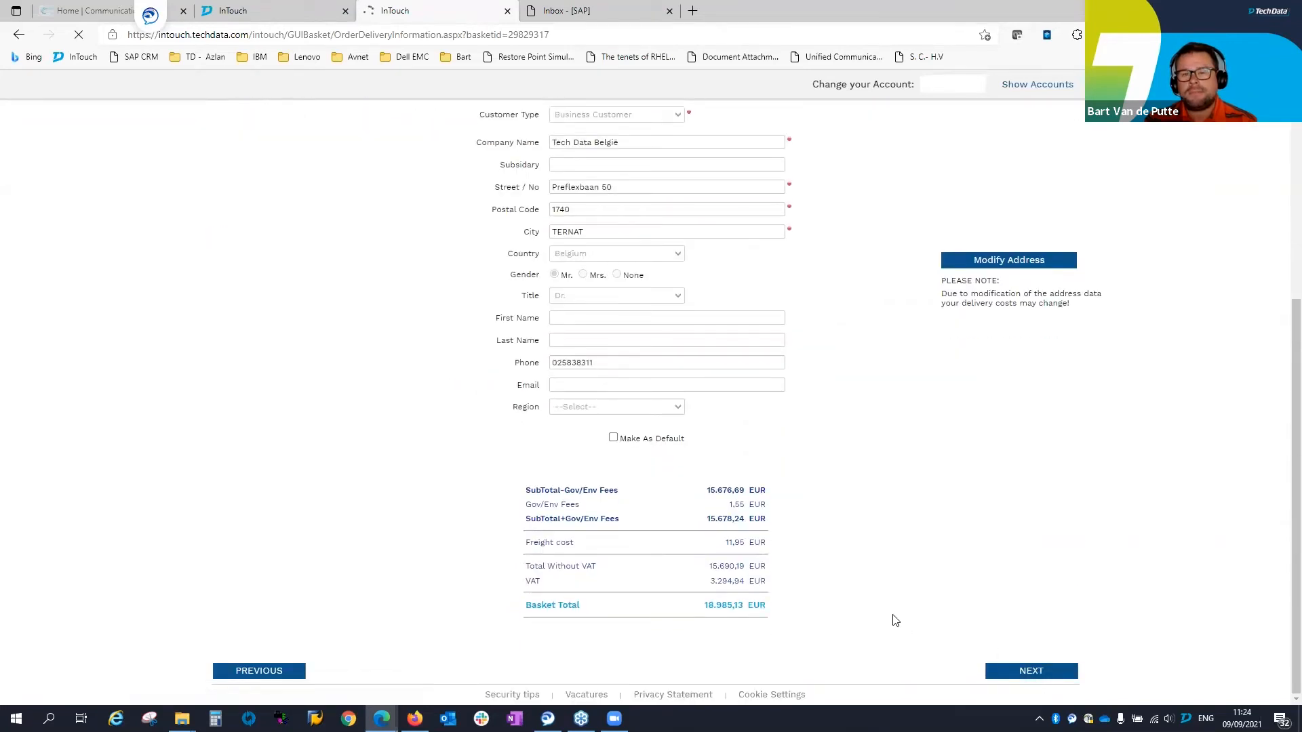
scroll(895, 620, up, 5)
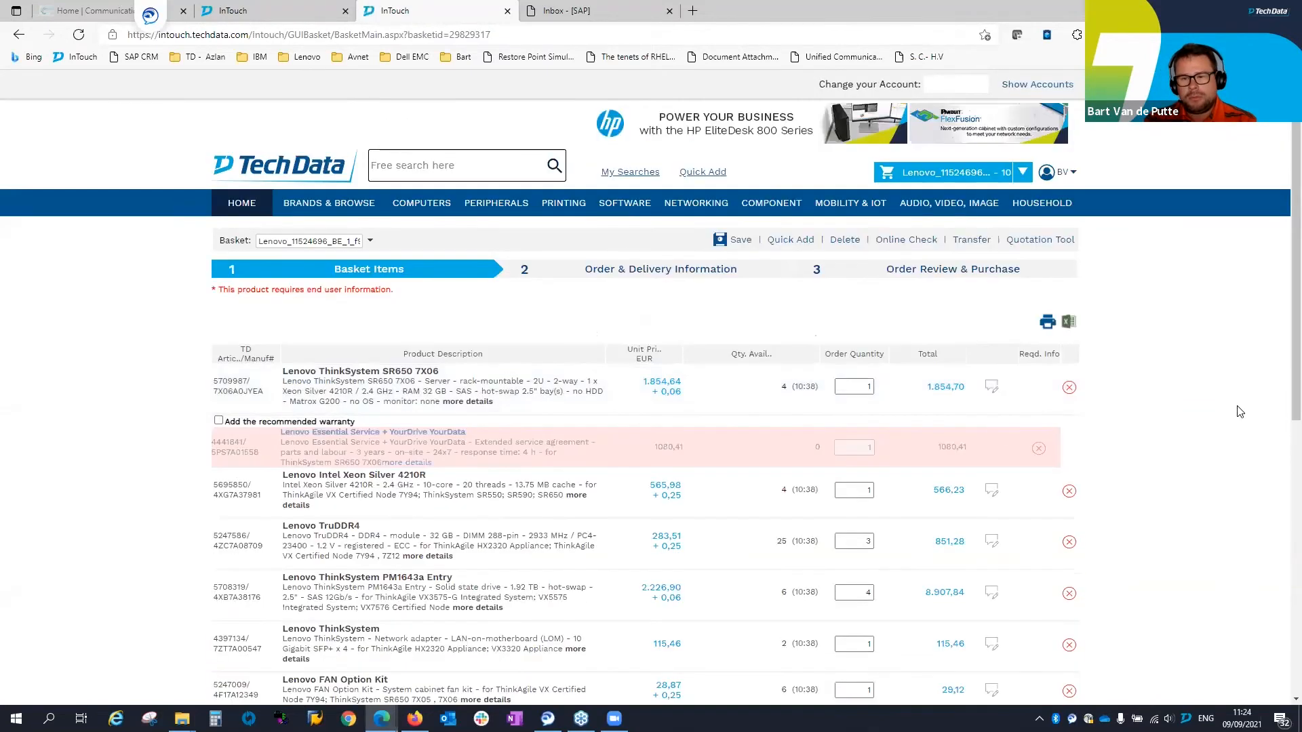
Advance the basket to Order & Delivery Information again, keep the existing delivery details and submit them to continue to Order Review & Purchase
scroll(1240, 411, down, 7)
click(1005, 628)
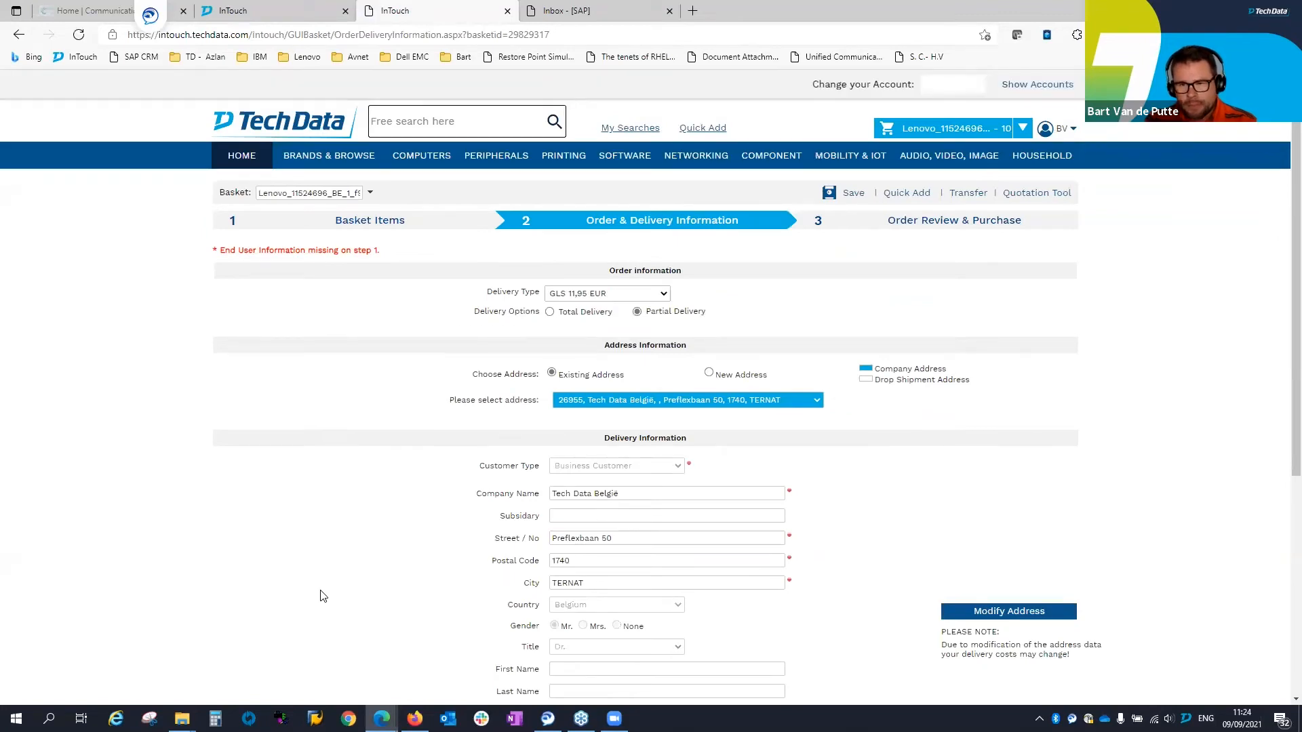
scroll(319, 595, down, 1)
scroll(322, 595, down, 3)
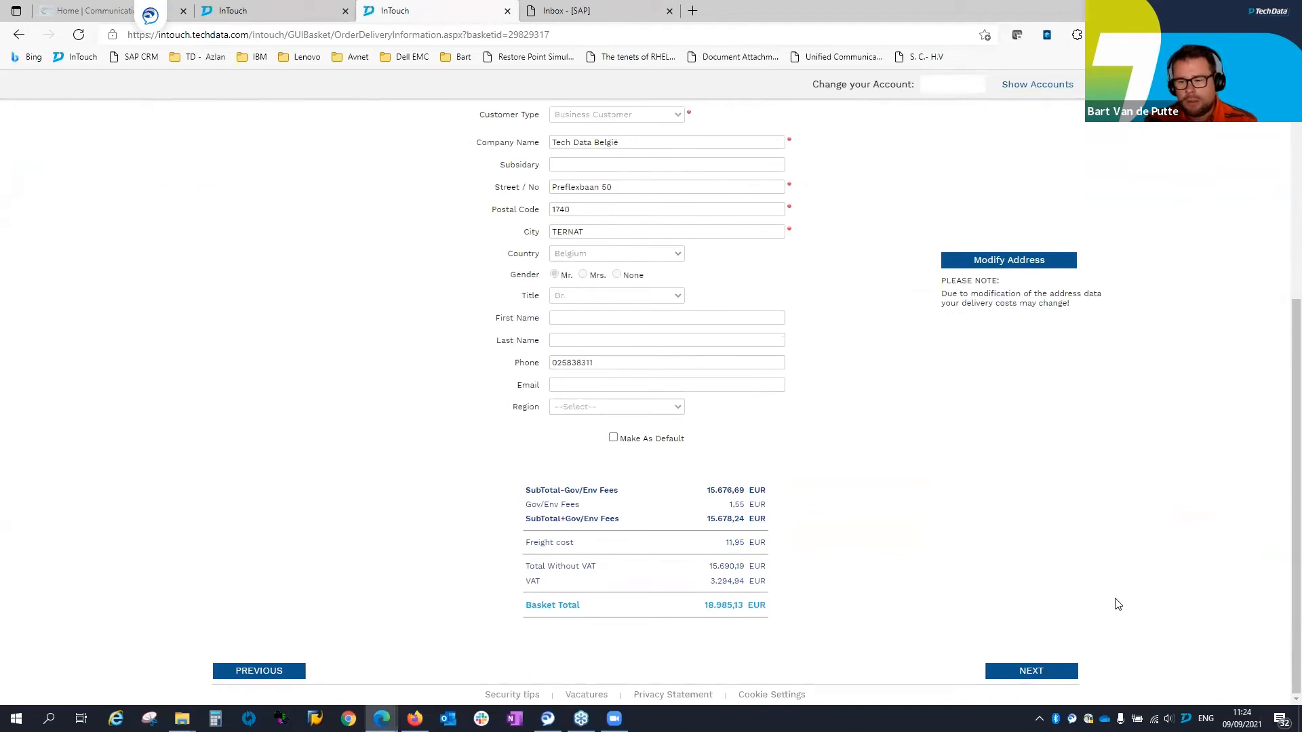
click(1016, 673)
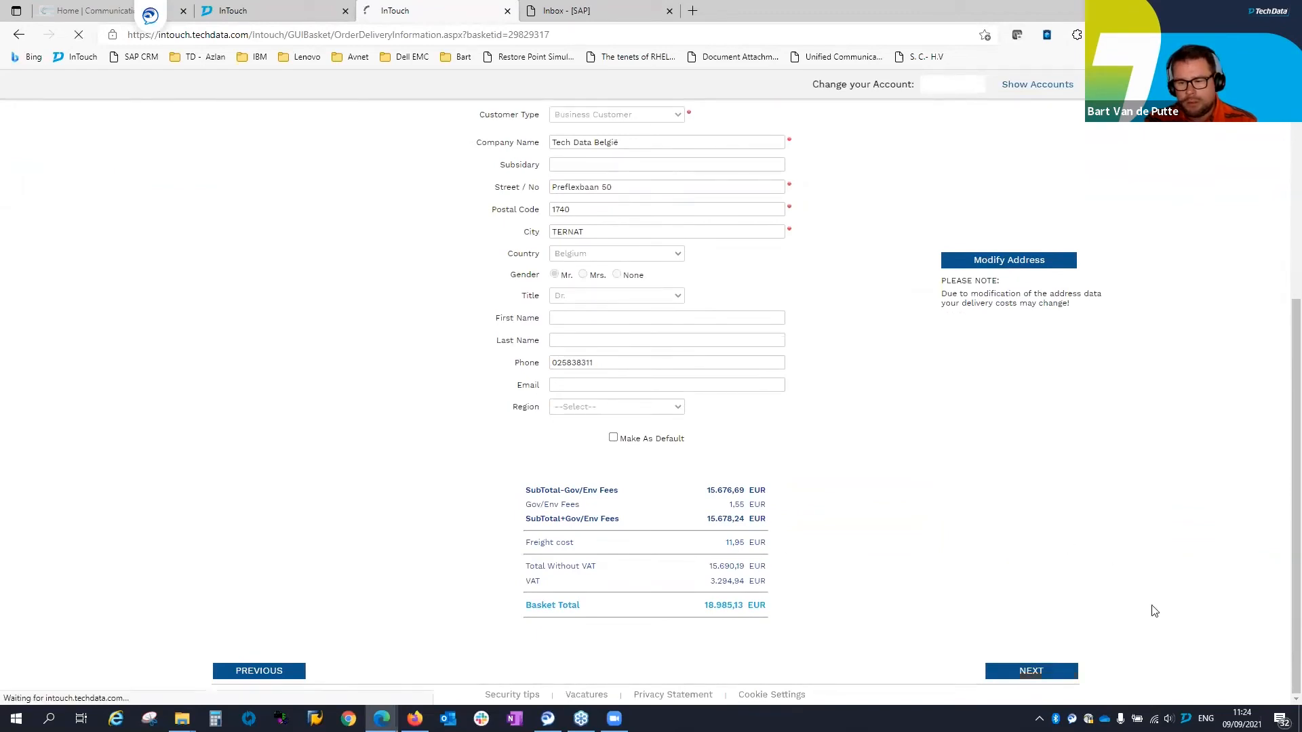